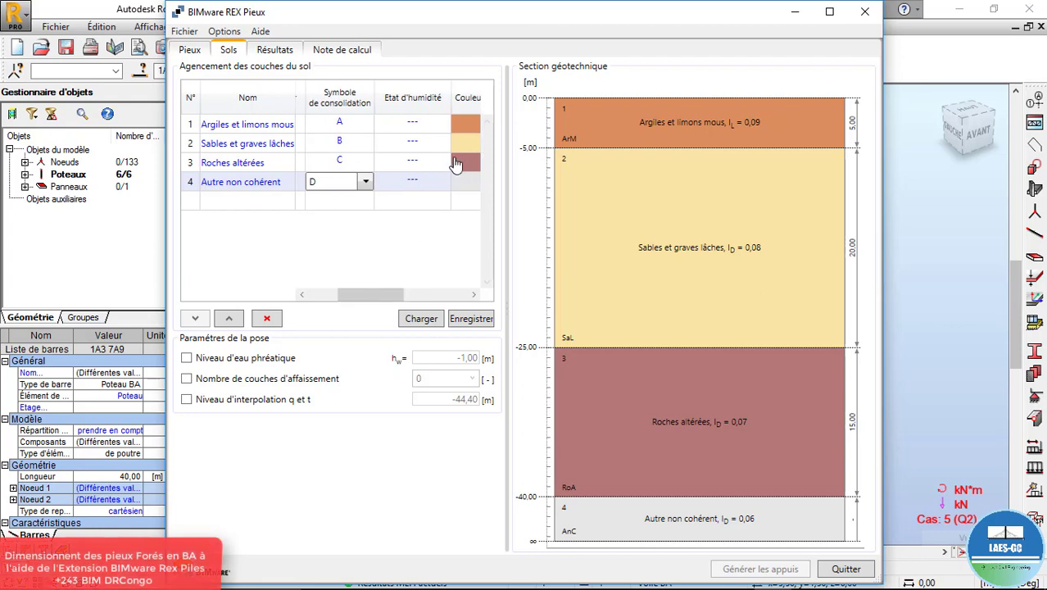
- Set the moisture state to humide for the Argiles et limons mous and Sables et graves lâches layers
left_click(410, 123)
left_click(442, 123)
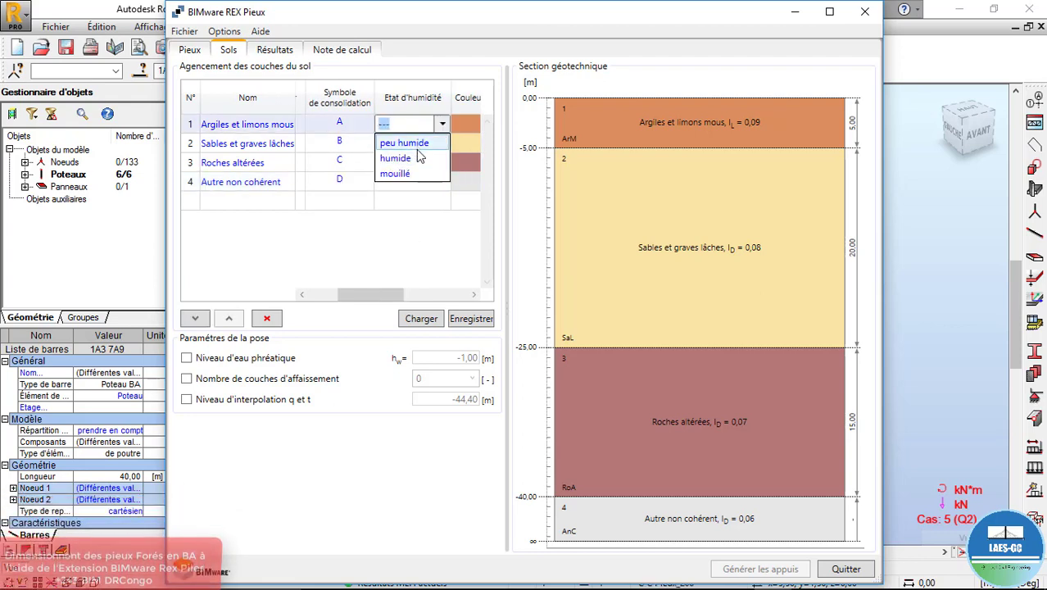
left_click(408, 158)
left_click(444, 145)
left_click(444, 145)
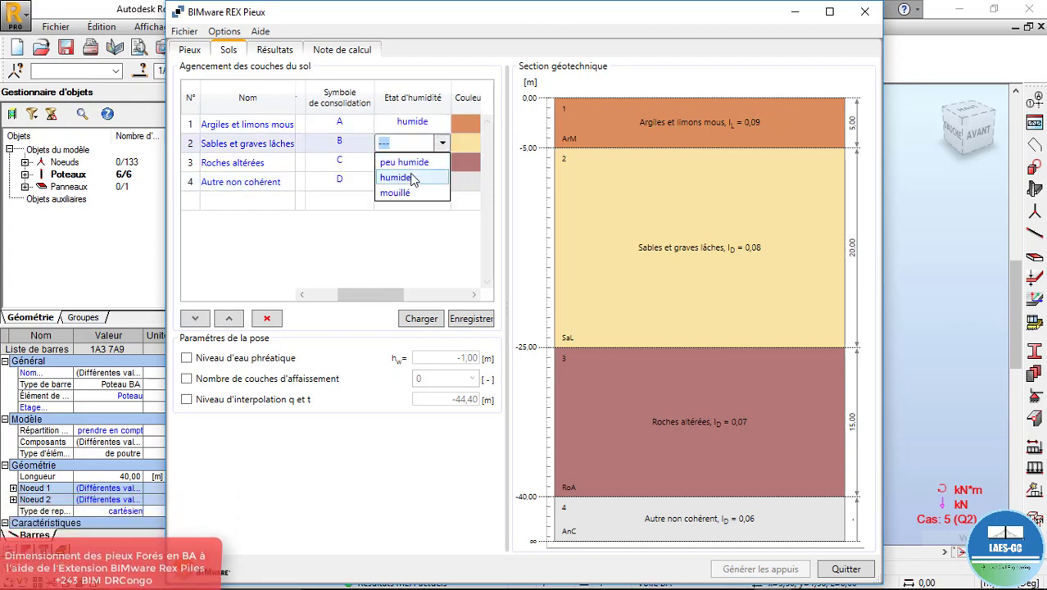
left_click(412, 179)
- Set the moisture state to peu humide for the Roches altérées and Autre non cohérent layers
left_click(440, 164)
left_click(441, 163)
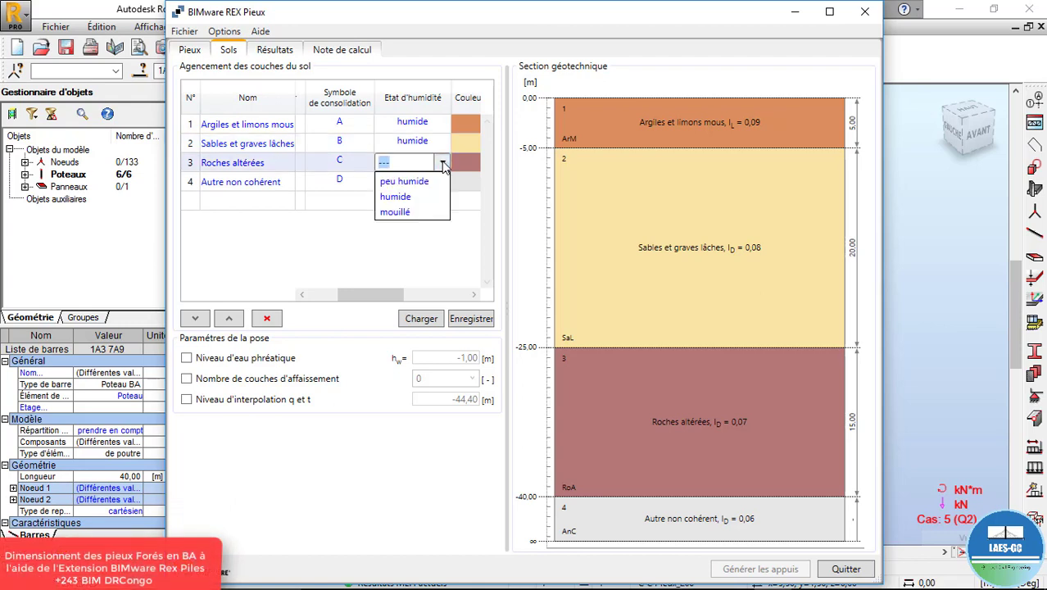
left_click(422, 183)
left_click(438, 182)
left_click(438, 181)
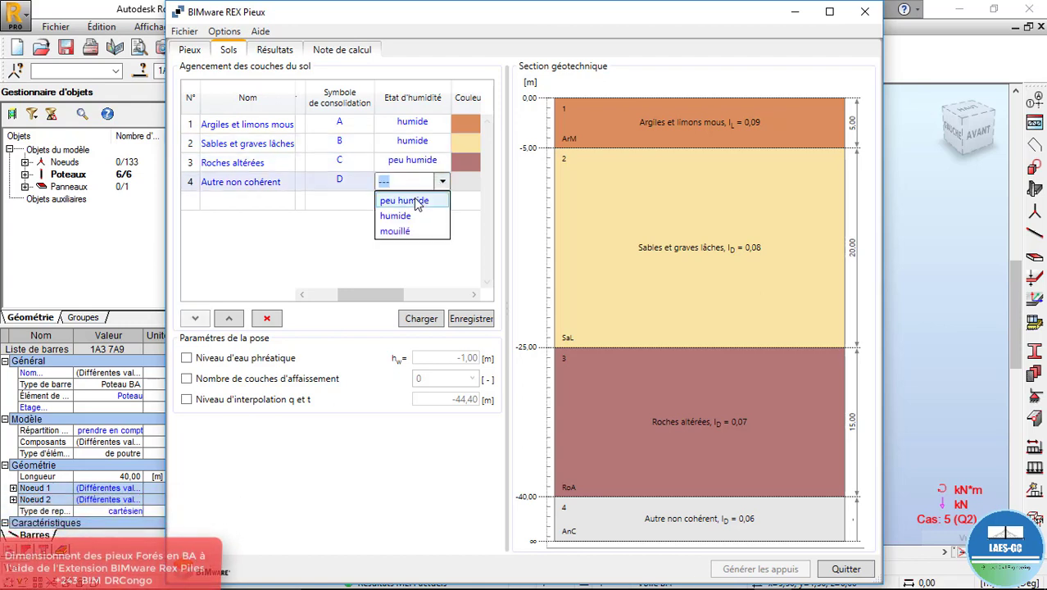
left_click(406, 201)
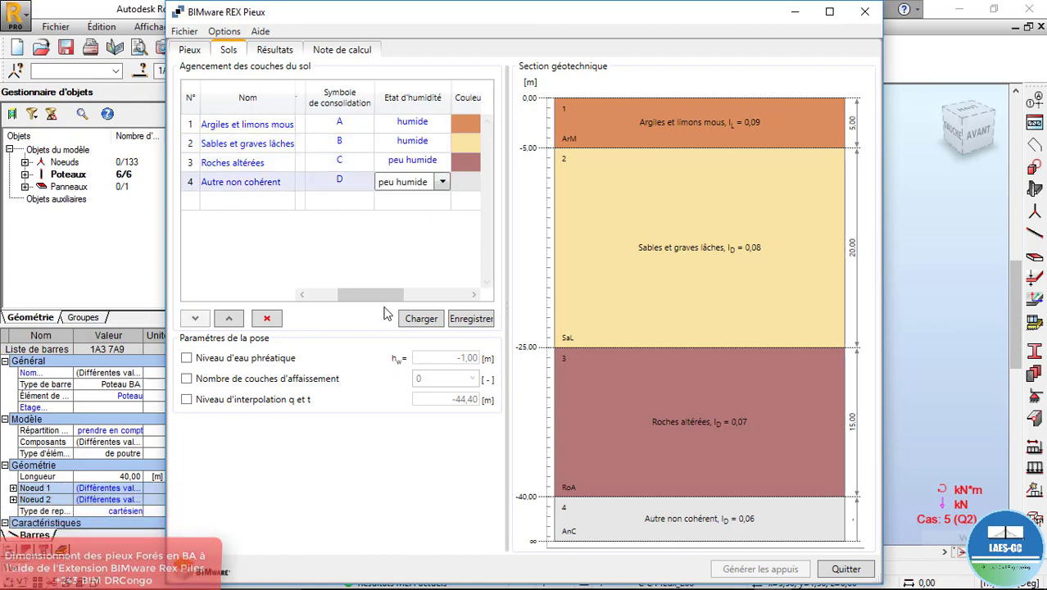
- Set the q0 value of the Argiles et limons mous layer to 1,00 MN/m²
mouse_move(404, 295)
left_mouse_down()
mouse_move(436, 293)
mouse_move(395, 300)
left_mouse_up()
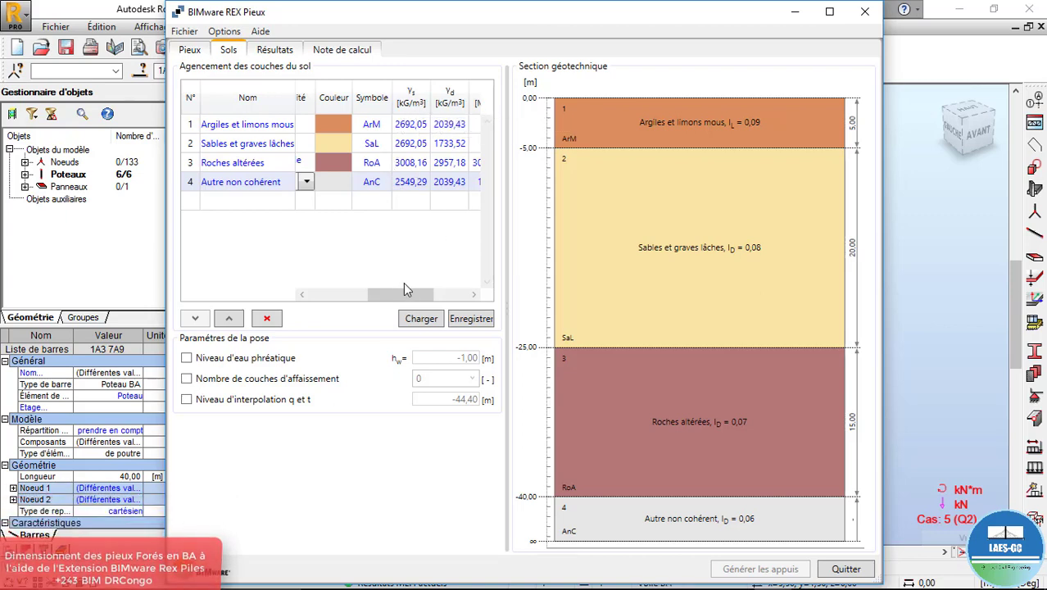
mouse_move(405, 289)
left_mouse_down()
mouse_move(432, 289)
mouse_move(418, 293)
left_mouse_up()
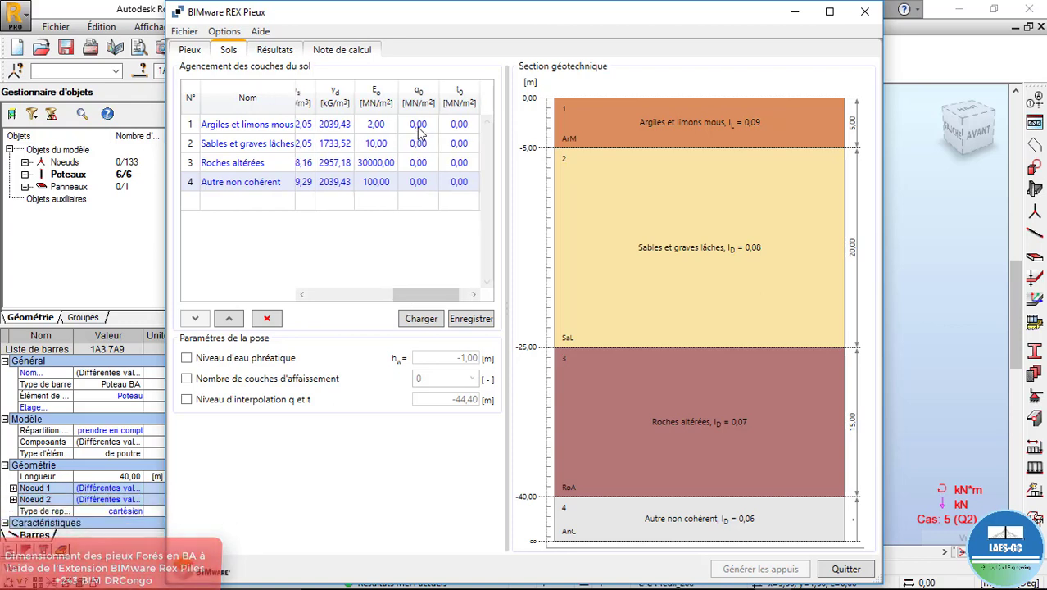
double_click(418, 123)
double_click(424, 123)
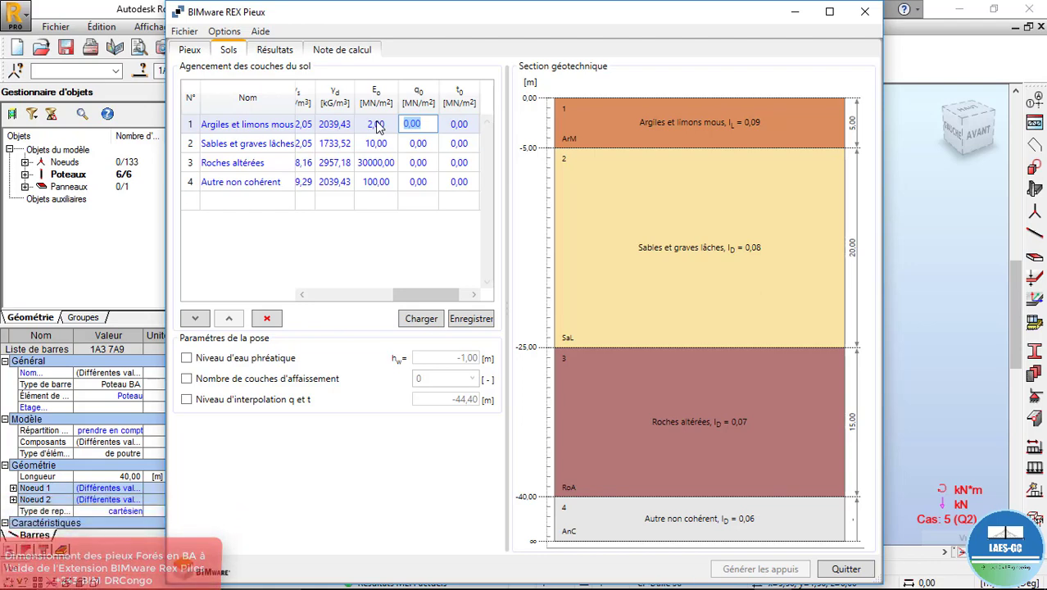
left_click(191, 51)
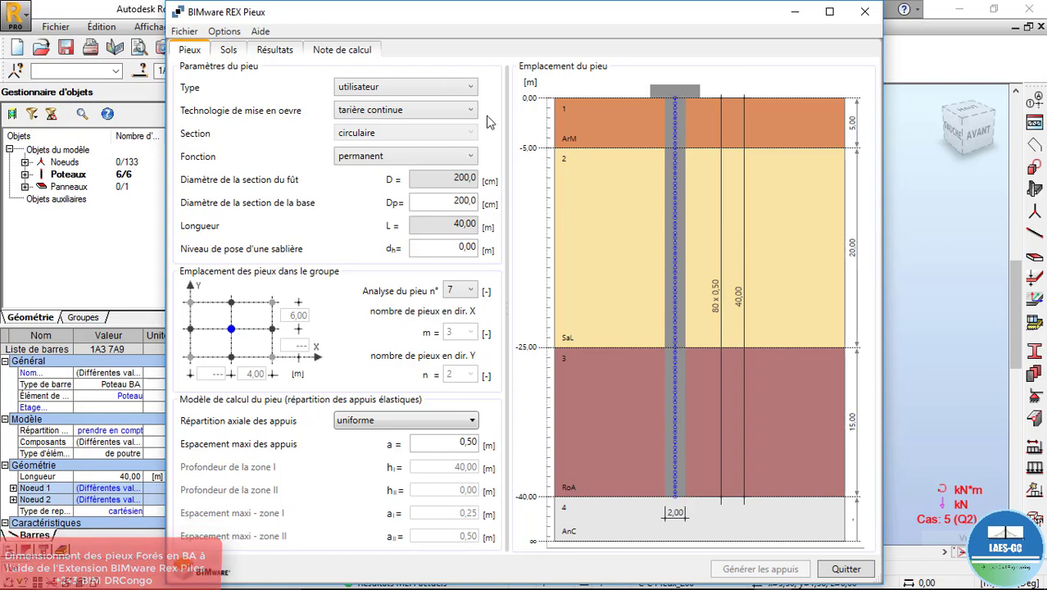
left_click(229, 50)
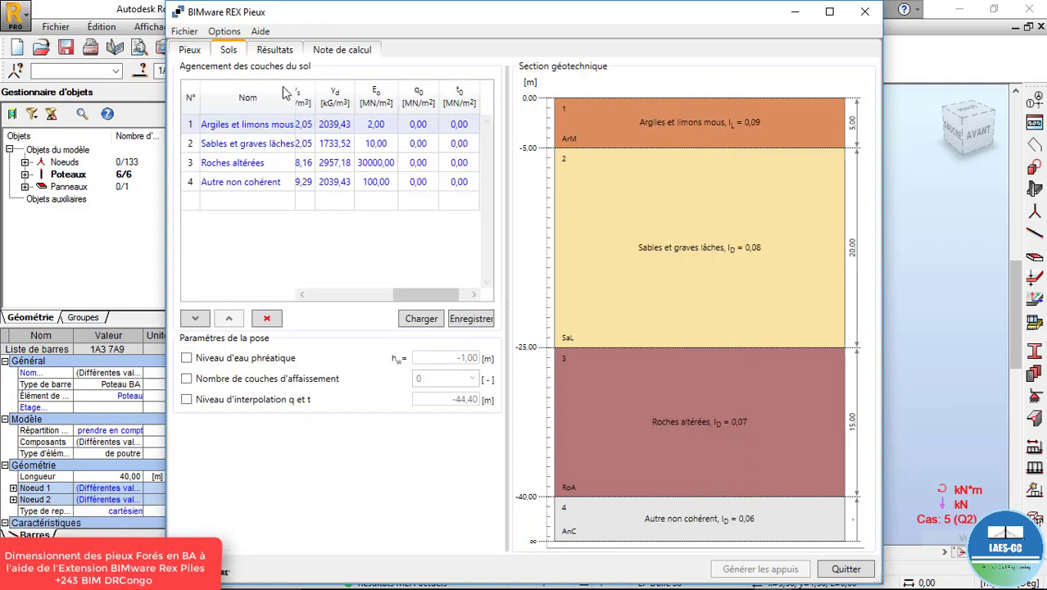
double_click(427, 124)
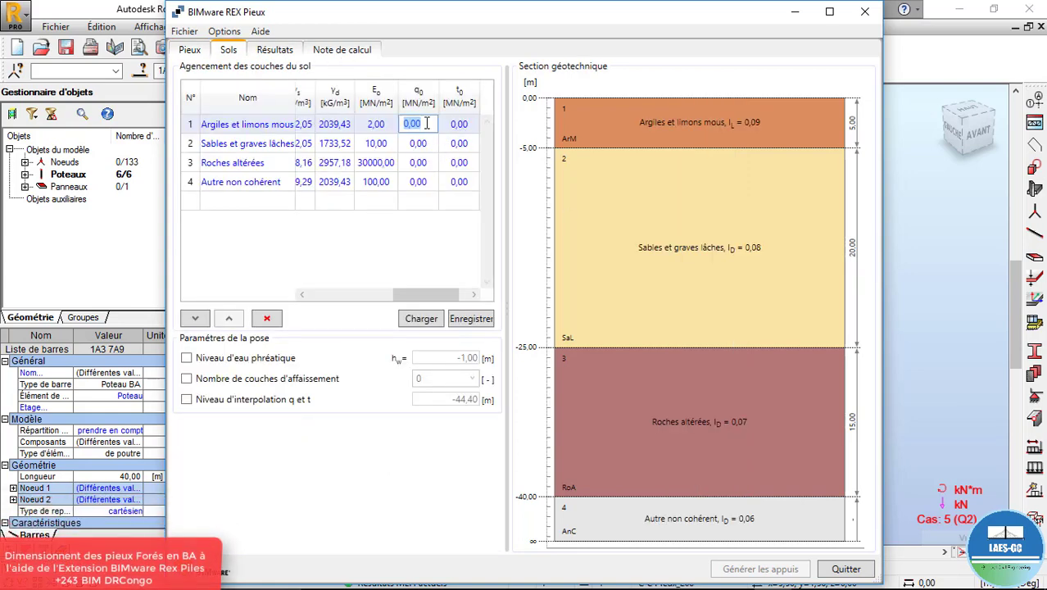
- Set the q0 value of the Sables et graves lâches layer to 1,5 MN/m²
double_click(427, 143)
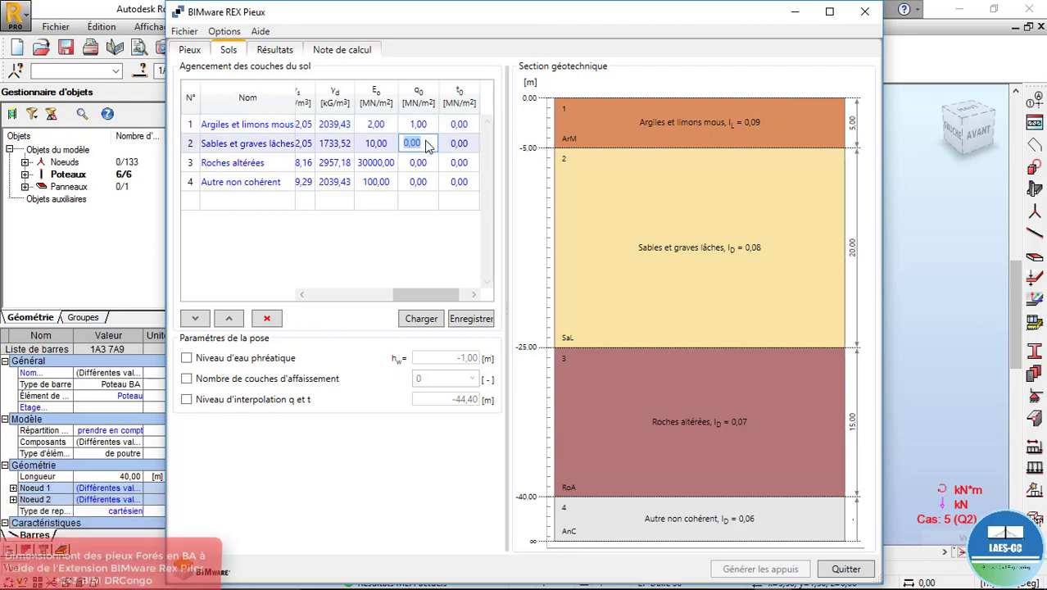
type("2,")
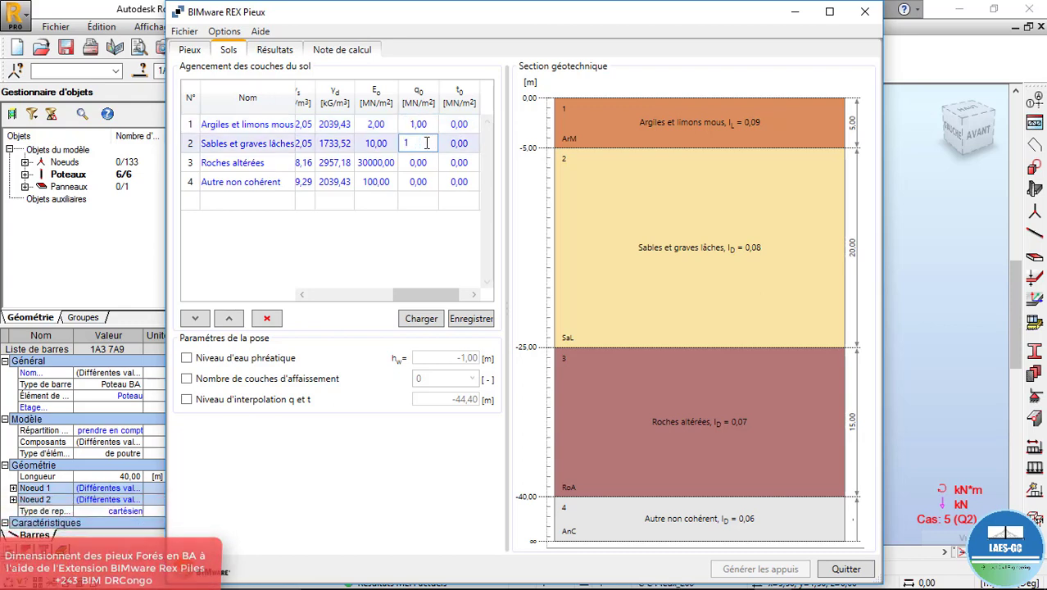
type("5")
left_click(435, 162)
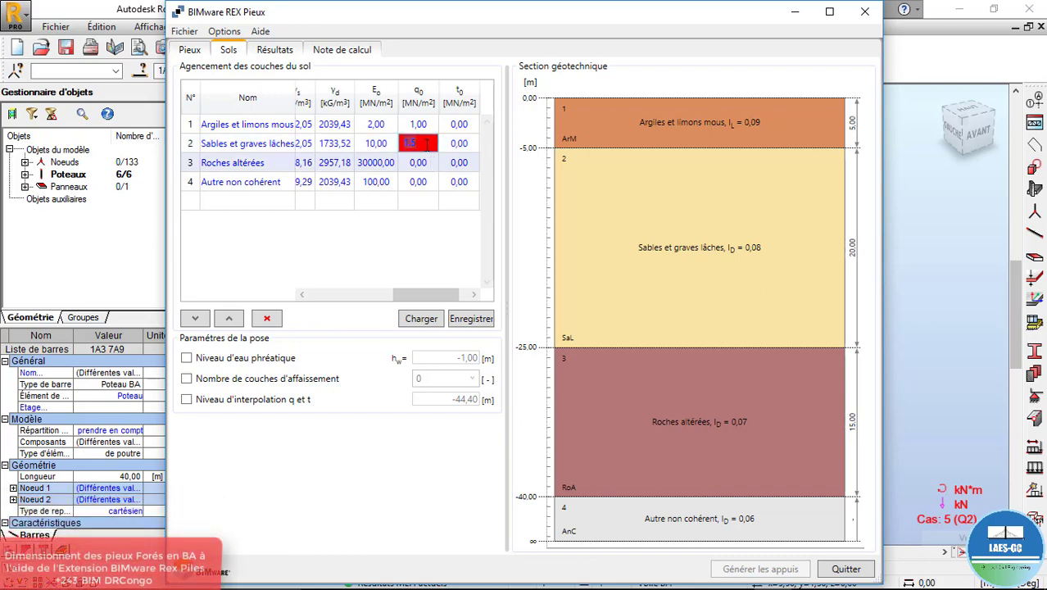
type("1,5")
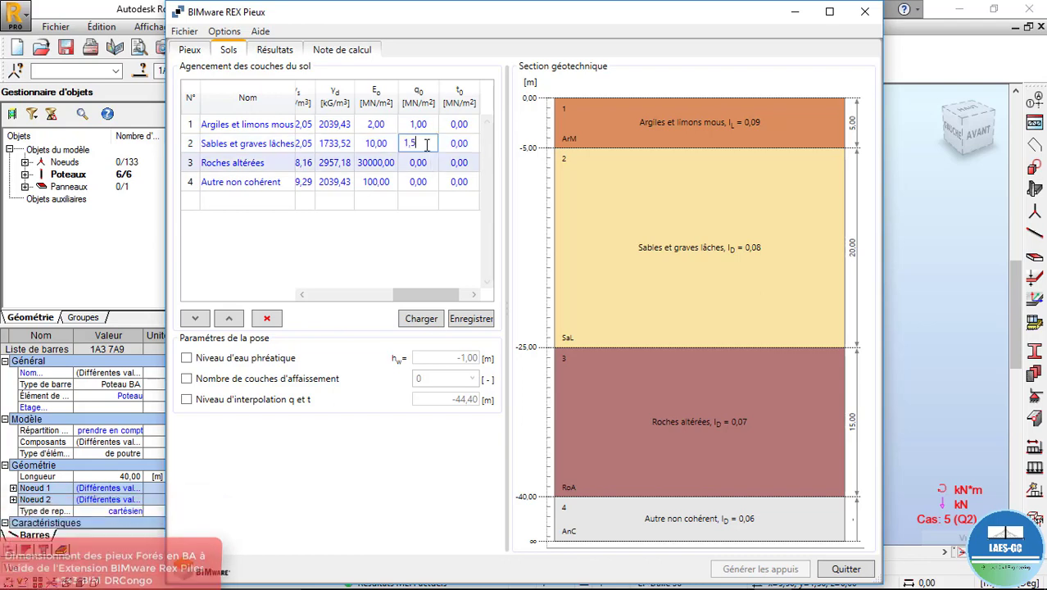
- Set q0 to 3,00 MN/m² for the Roches altérées layer and 4,00 MN/m² for the Autre non cohérent layer
left_click(430, 162)
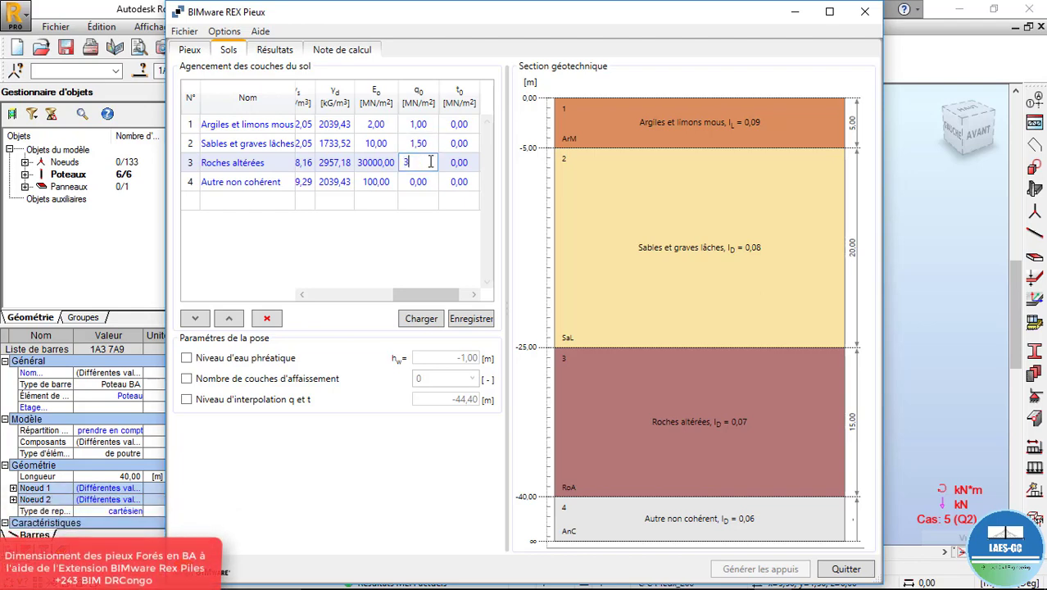
left_click(424, 181)
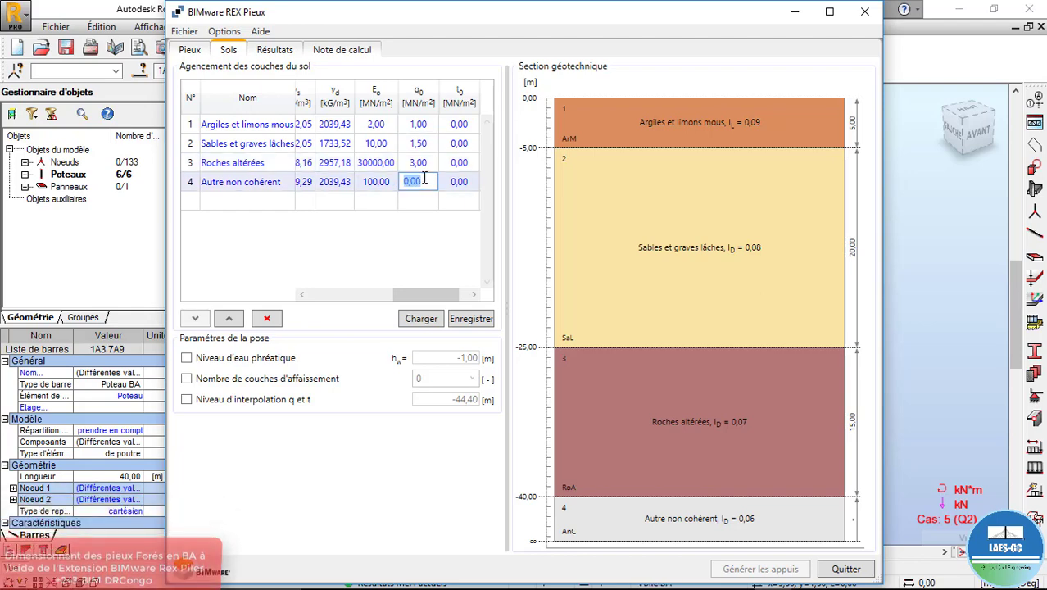
type("3")
key("BackSpace")
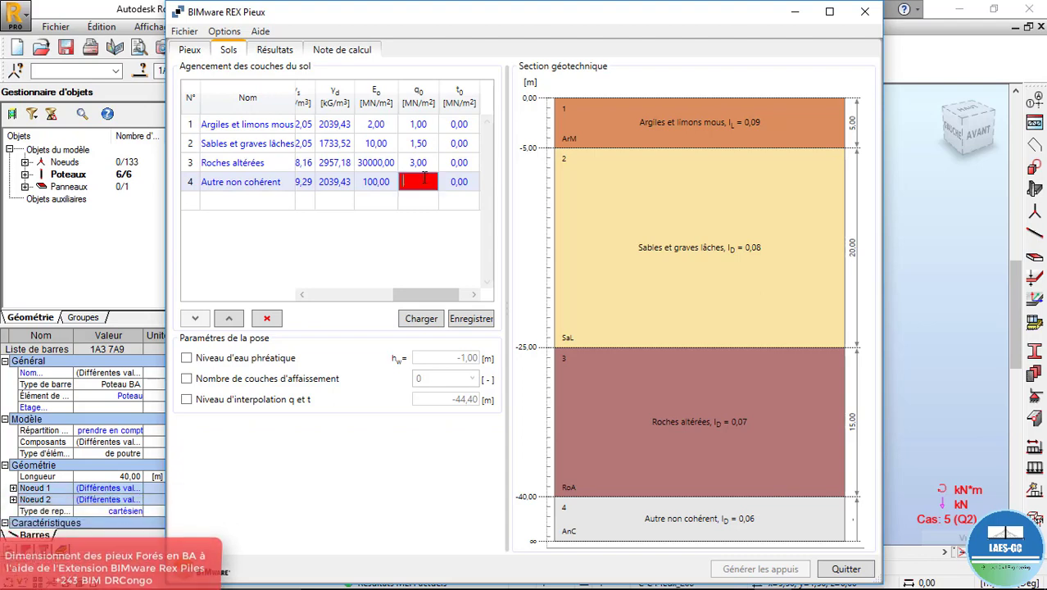
type("4")
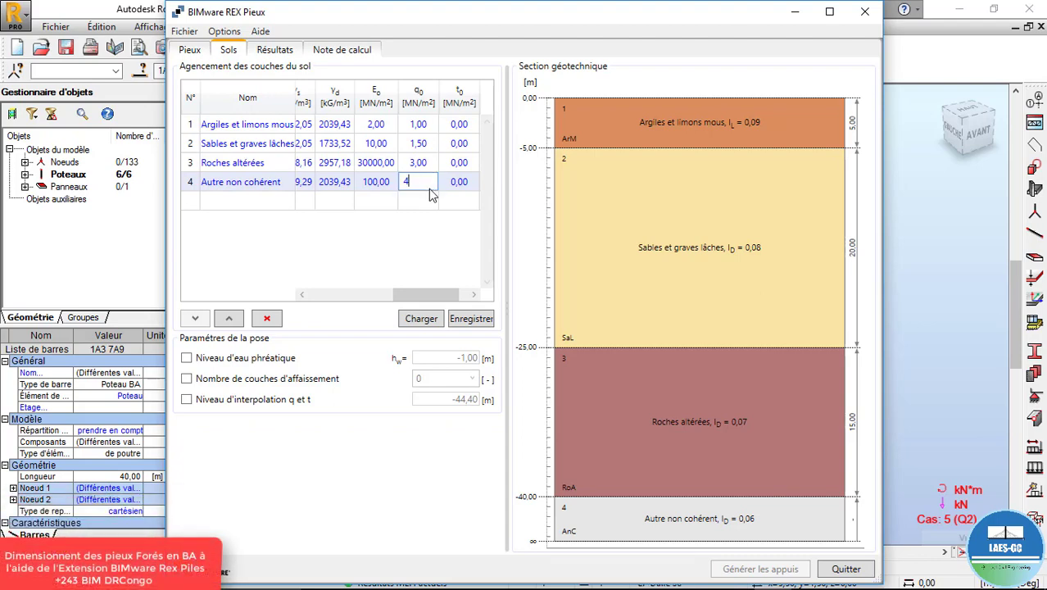
left_click(432, 168)
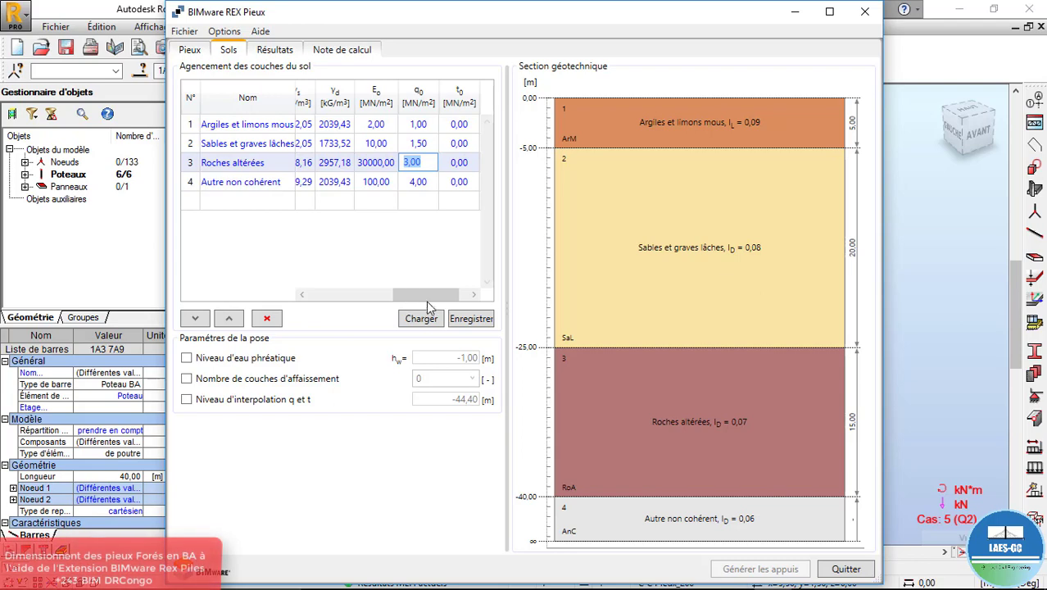
- Review the soil layer table and the pile calculation results with their diagrams in the maximized window, and restore the window size
left_click_drag(426, 295, 404, 295)
scroll(473, 279, "left", 3)
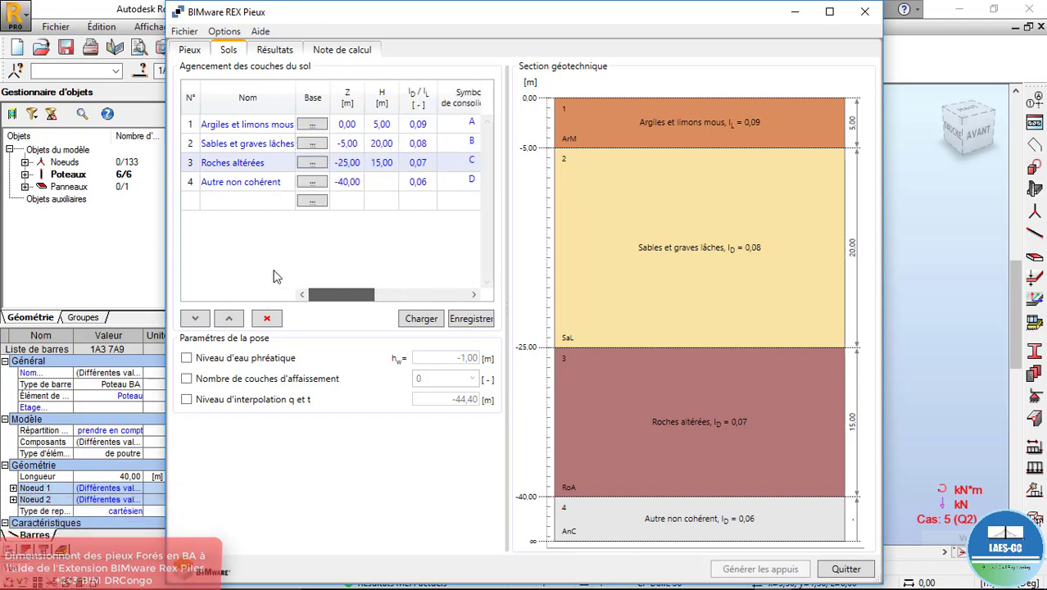
left_click(829, 11)
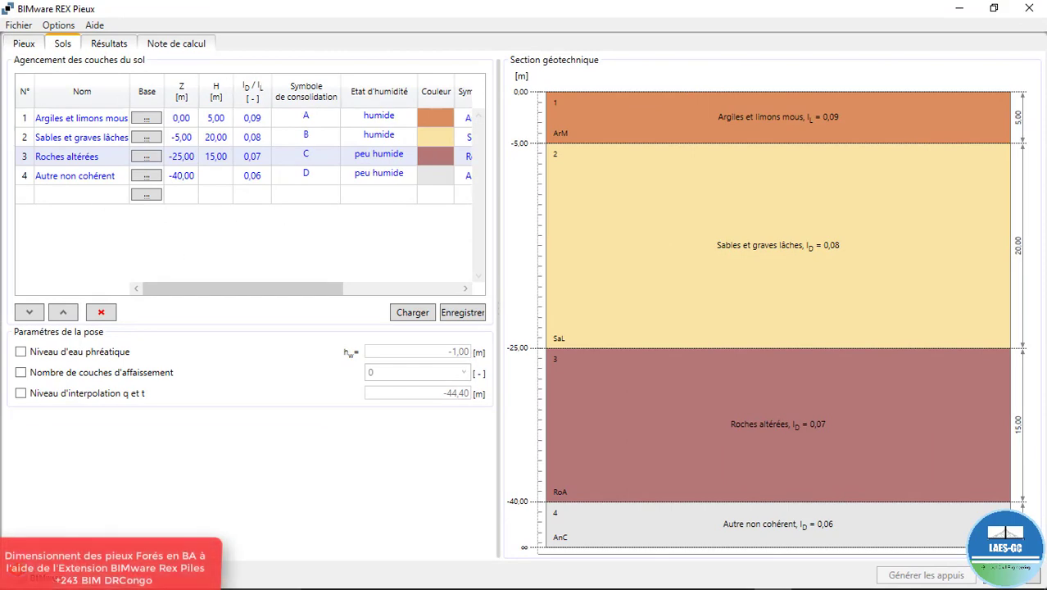
left_click(110, 44)
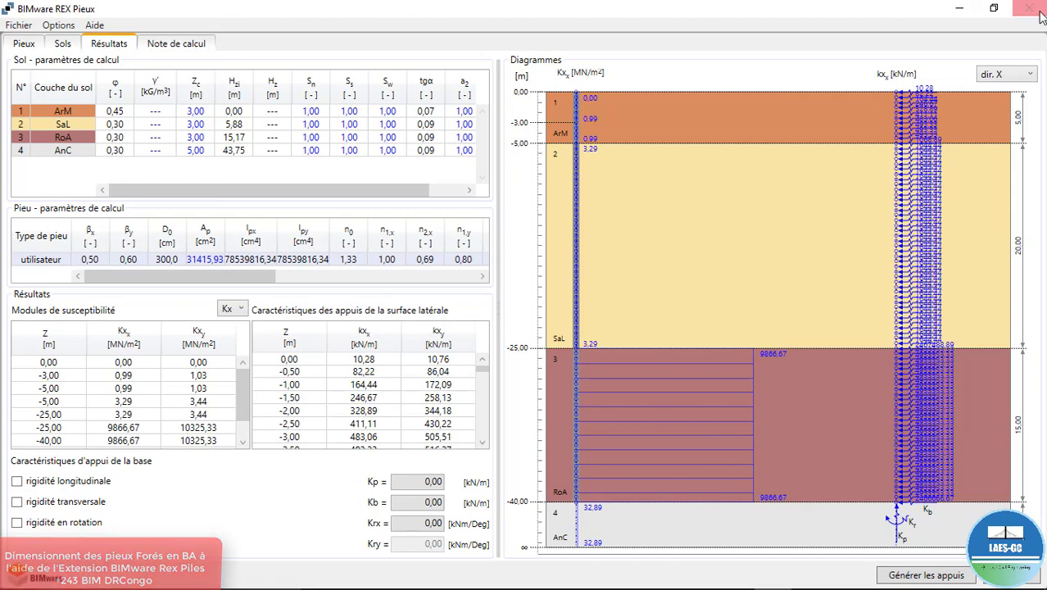
left_click(995, 9)
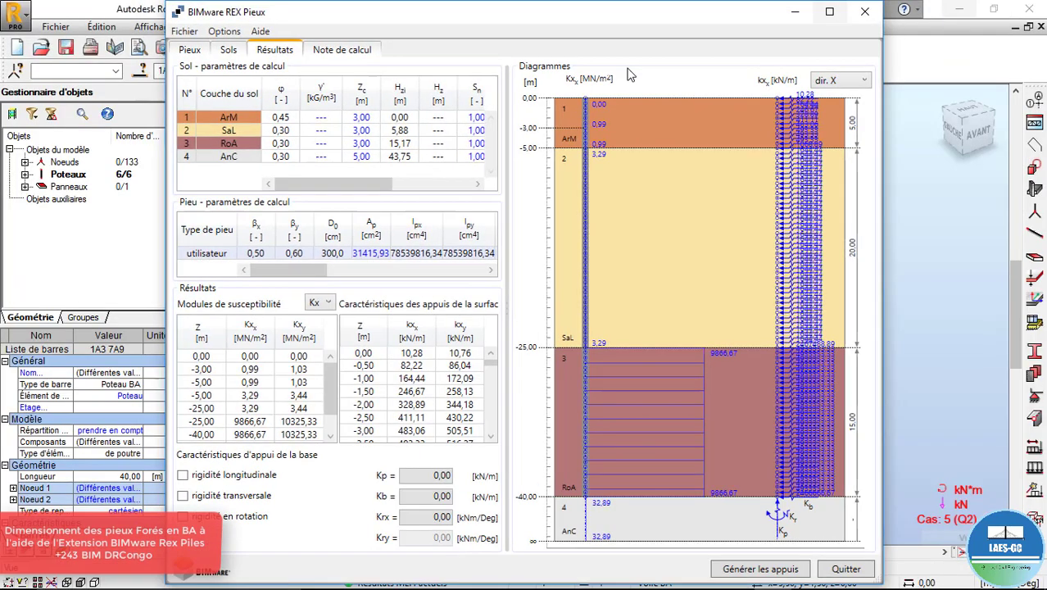
- Examine the calculation note, including the soil characteristics and the horizontal reaction module tables and diagrams
left_click(338, 53)
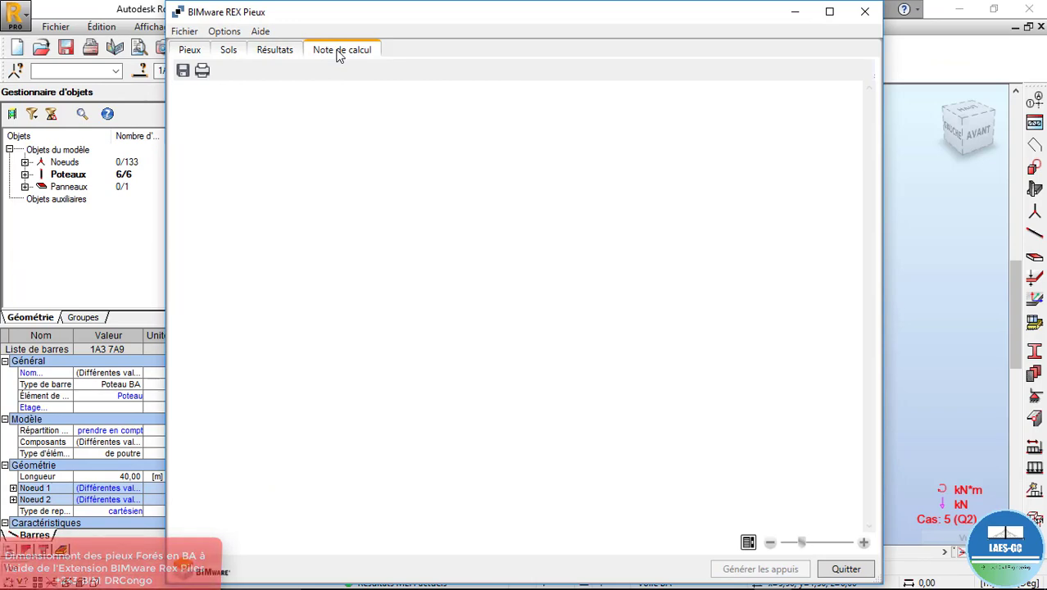
scroll(524, 195, "down", 5)
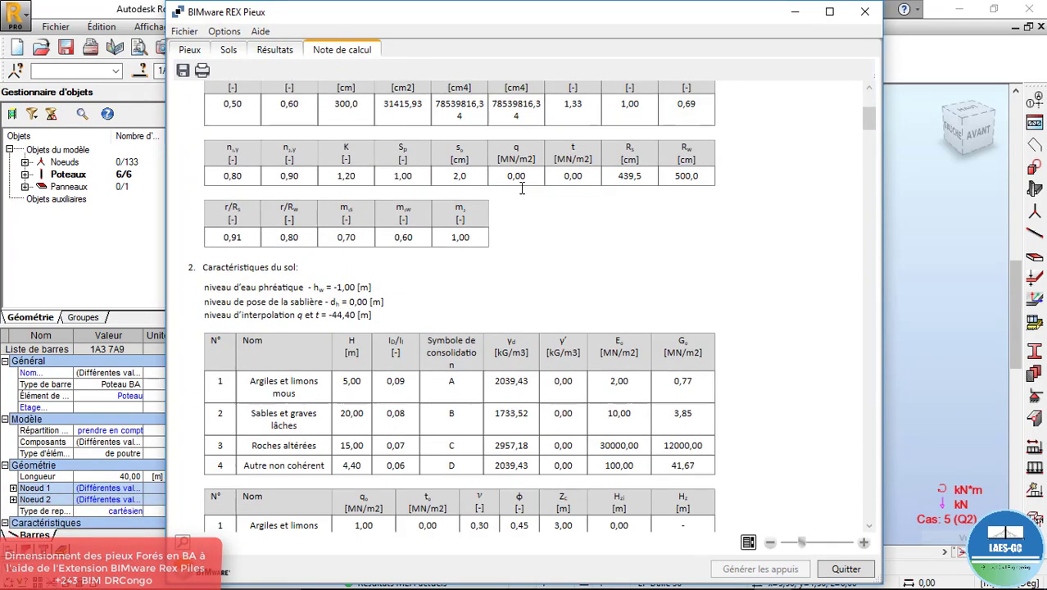
scroll(521, 189, "down", 8)
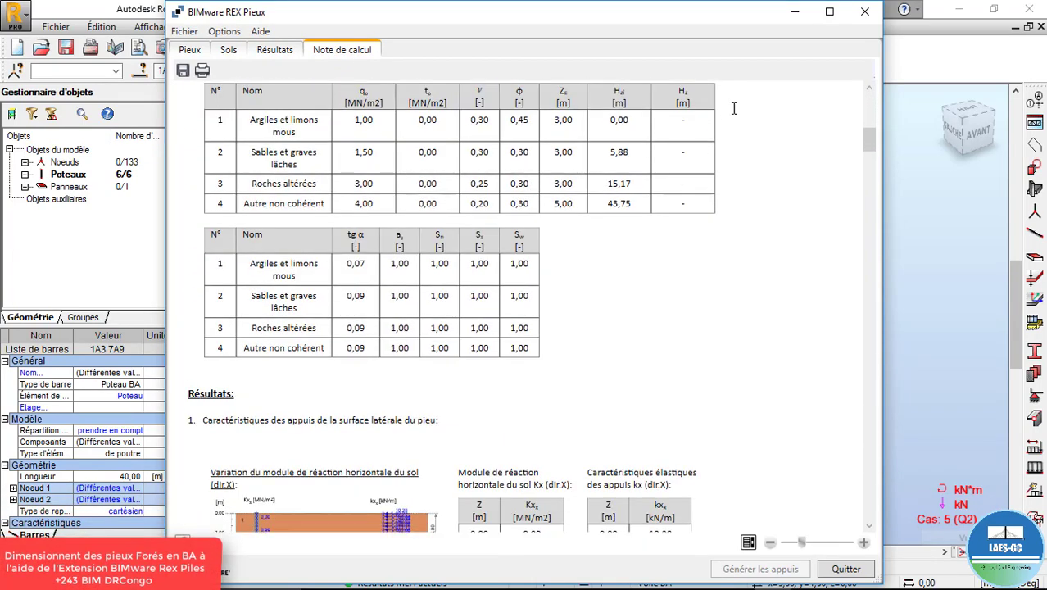
left_click_drag(863, 135, 858, 237)
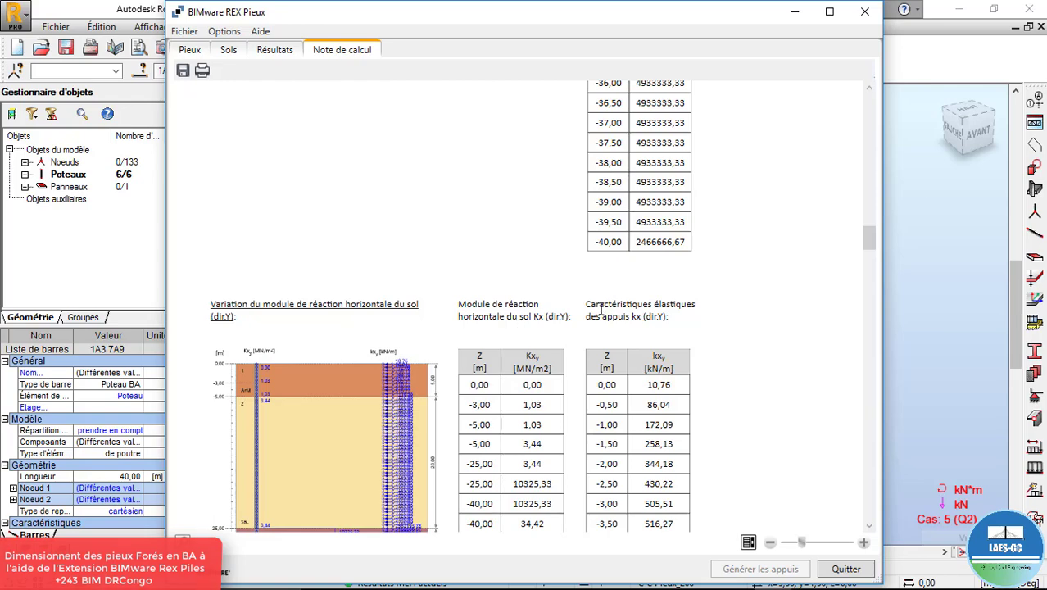
scroll(449, 402, "down", 5)
scroll(448, 399, "up", 2)
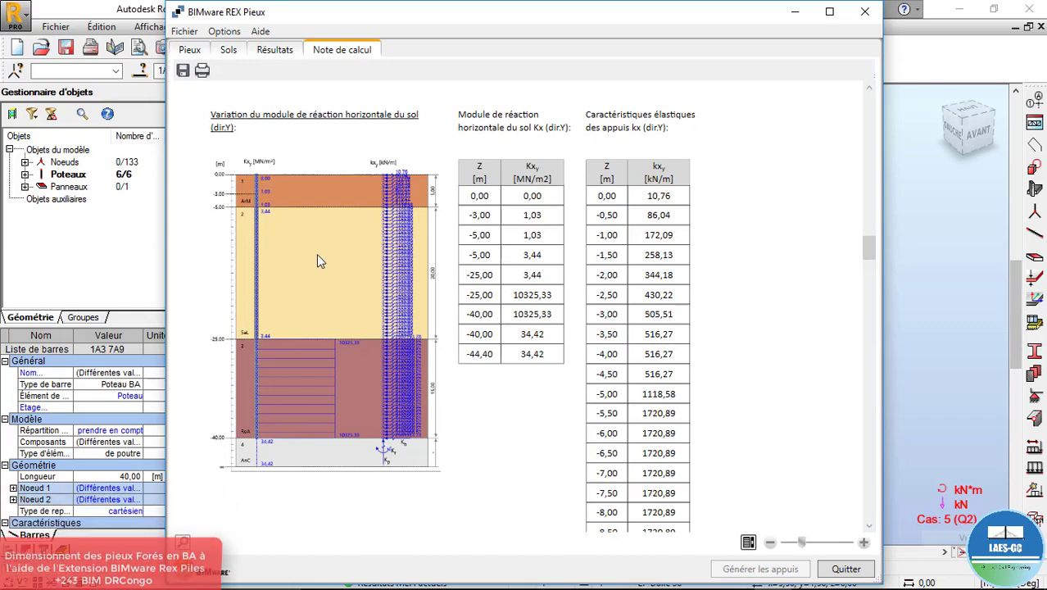
- Save the calculation note as the RTF file NOTES DIMENSIONNEMENT GEOTECHNIQUE PIEUX in the desktop's BIM TUTORIAL TRAINING folder, and glance at the print options
left_click(182, 71)
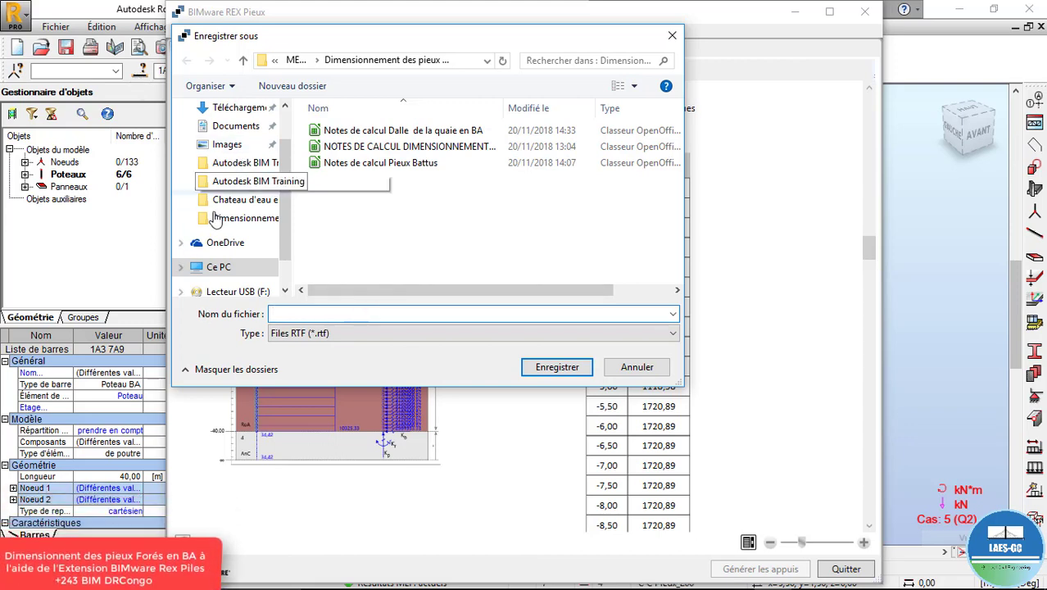
scroll(245, 141, "up", 2)
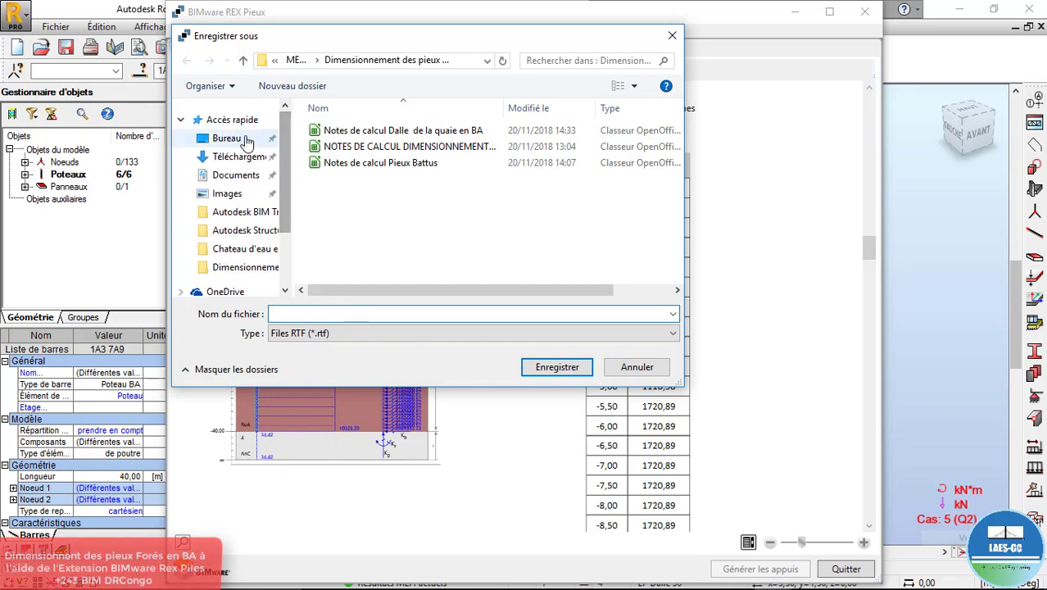
left_click(246, 141)
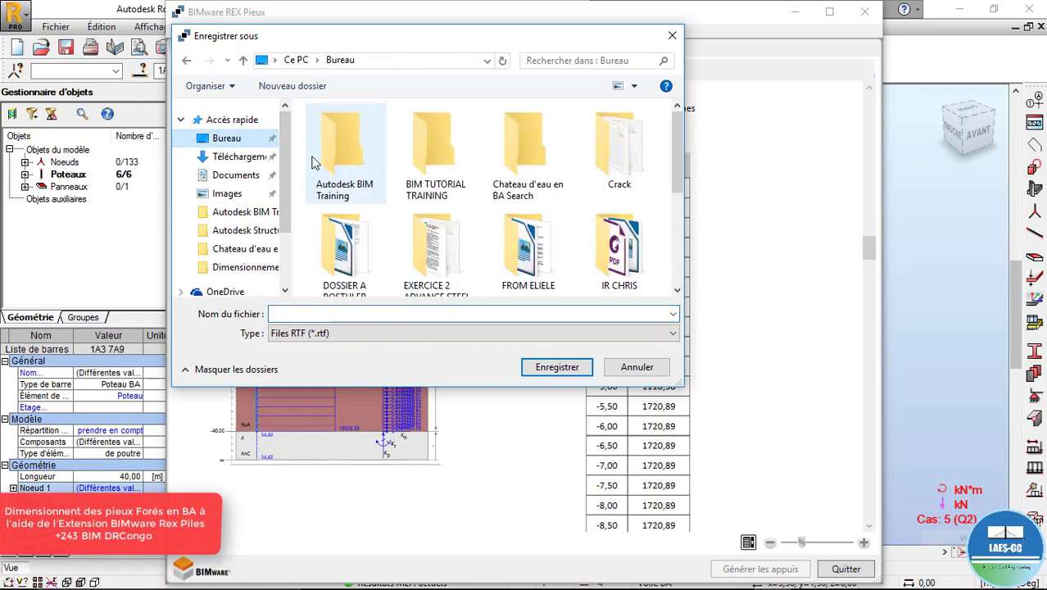
double_click(436, 190)
left_click(404, 314)
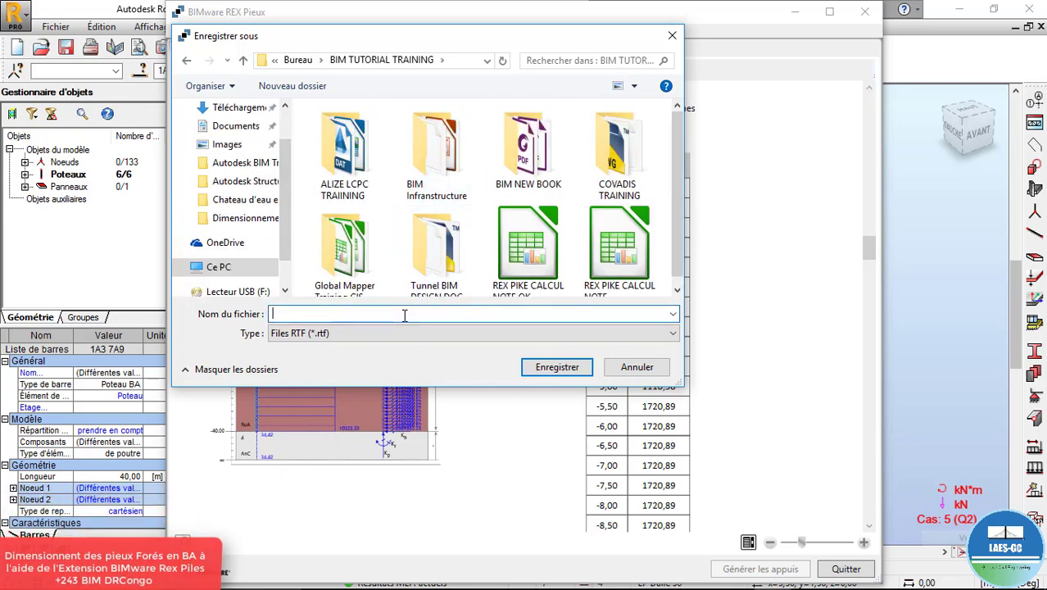
type("NOTES")
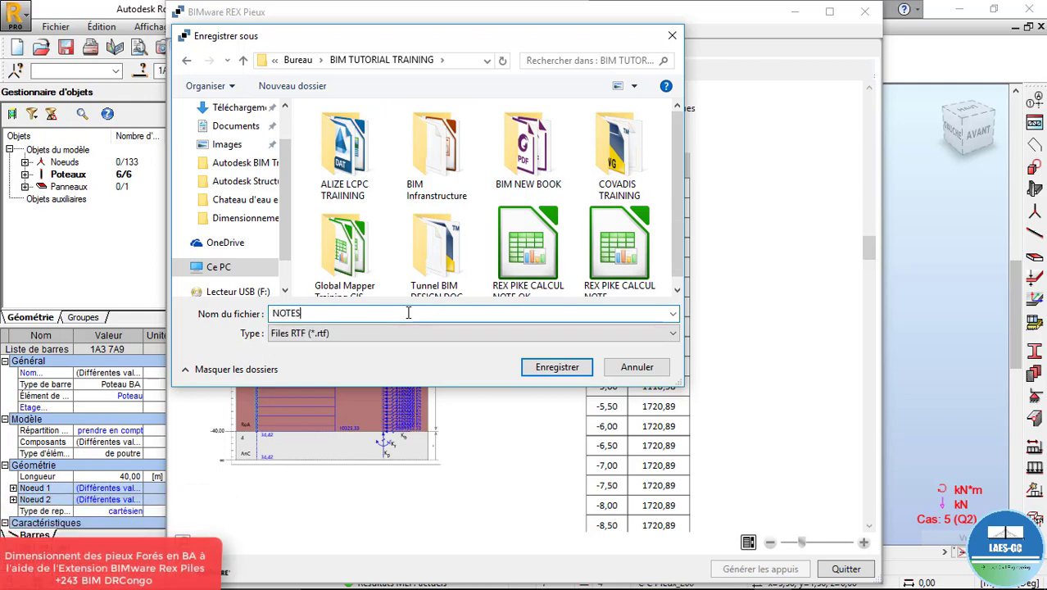
type(" DIMENSIONN")
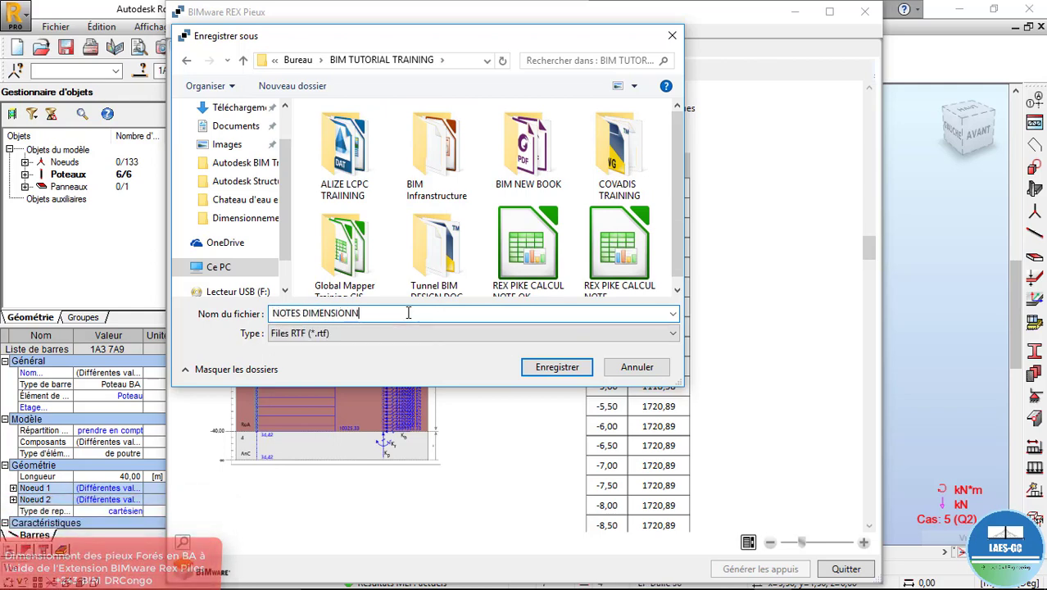
type("EMENT GEOTECH")
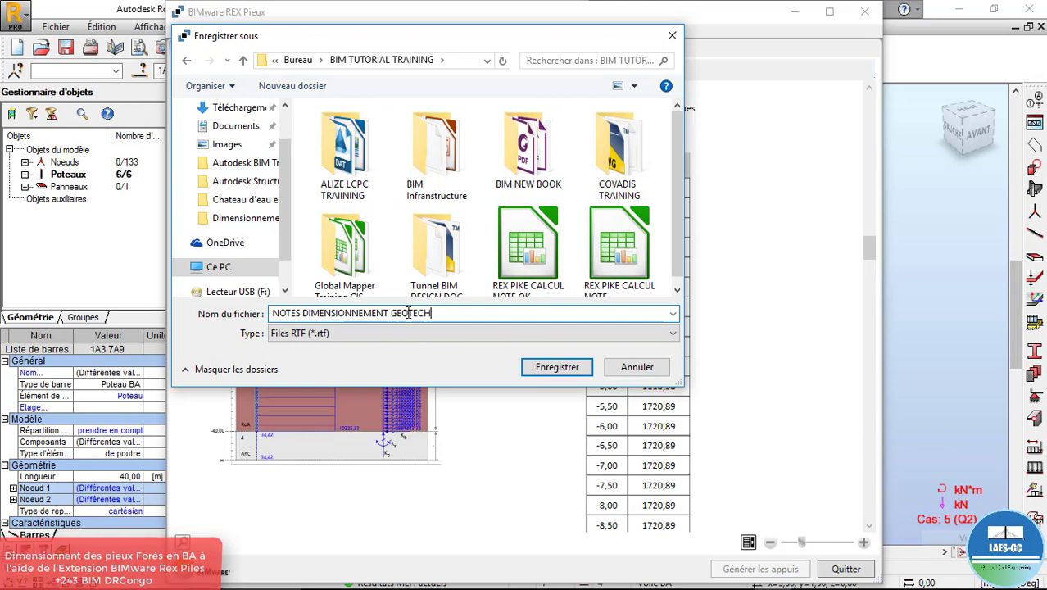
type("NIQUE PIEUX")
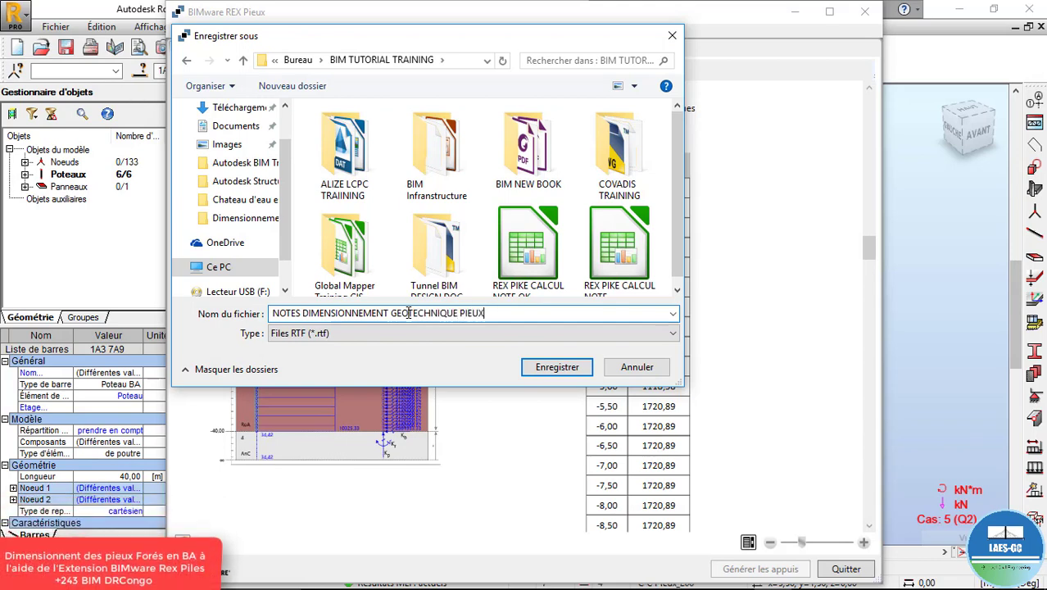
left_click(540, 369)
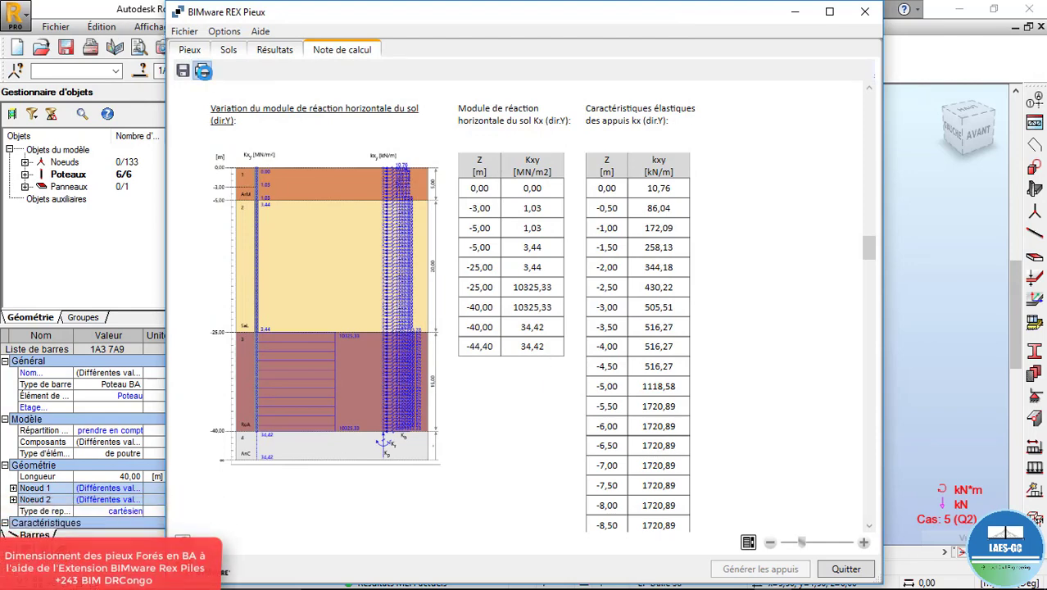
left_click(202, 71)
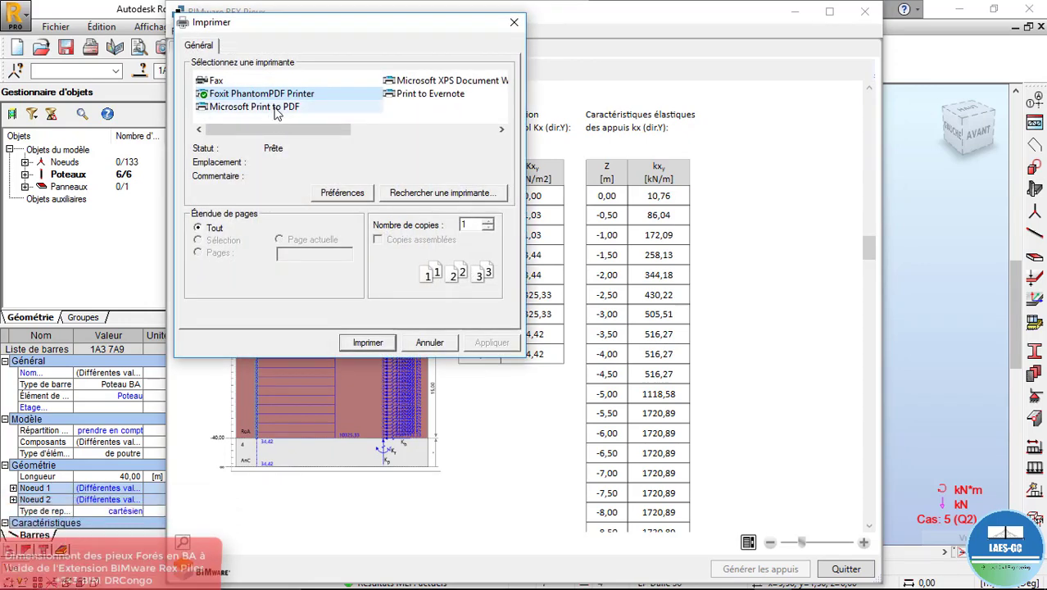
left_click(515, 23)
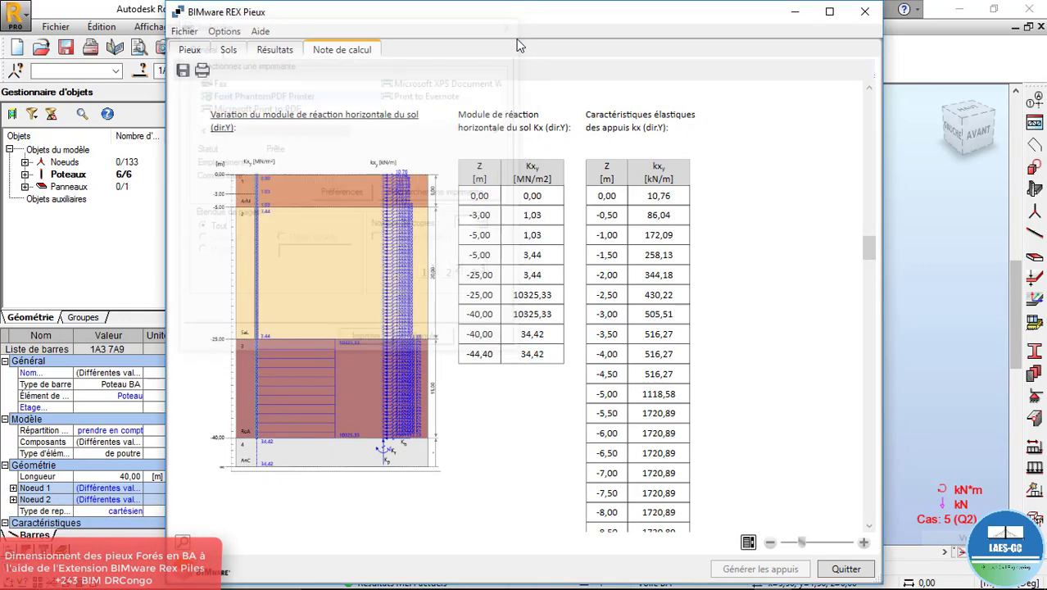
- Generate the pile supports from the results in foncé mode, exporting kx, kt, Kp, Kb and Kr as for a representative pile
left_click(272, 51)
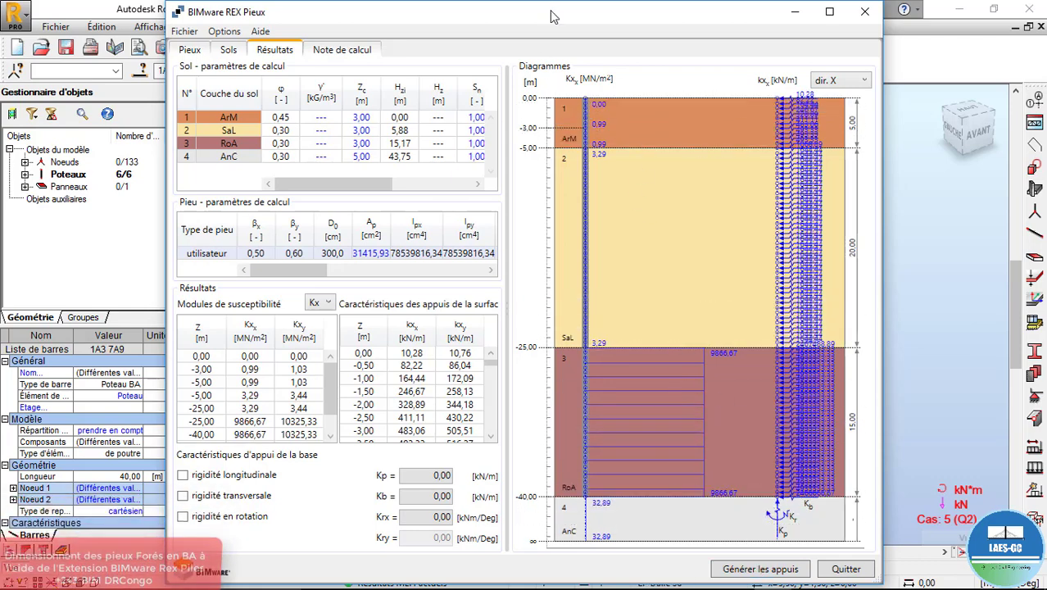
left_click_drag(552, 16, 574, 0)
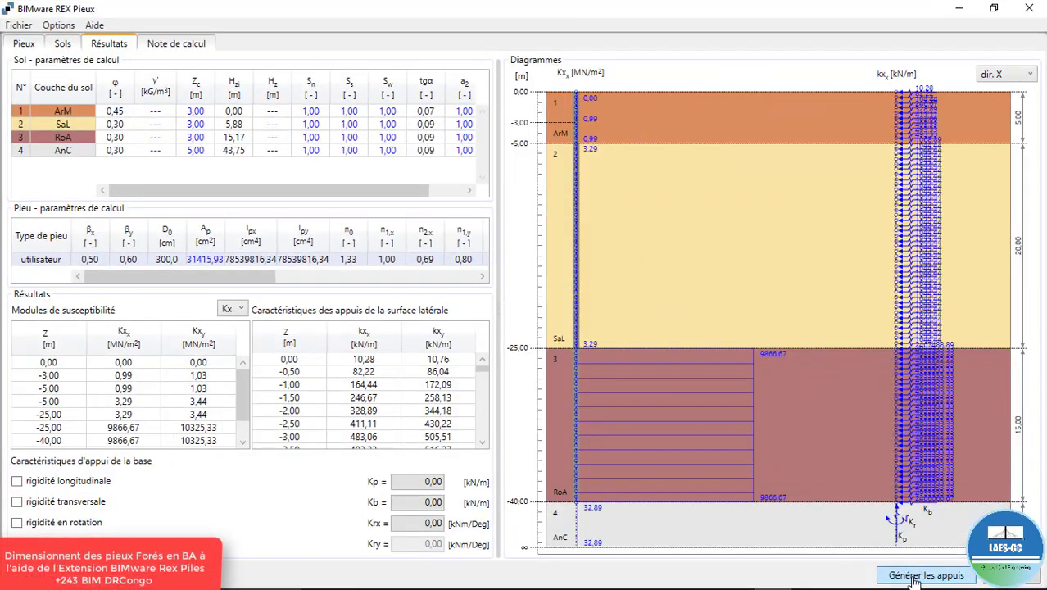
left_click(916, 577)
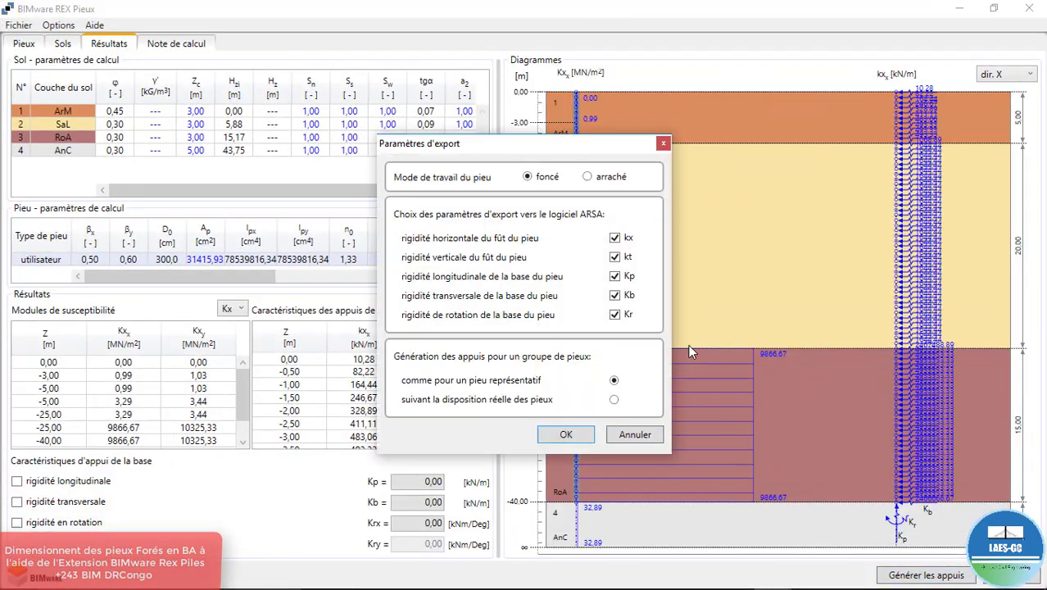
left_click(570, 436)
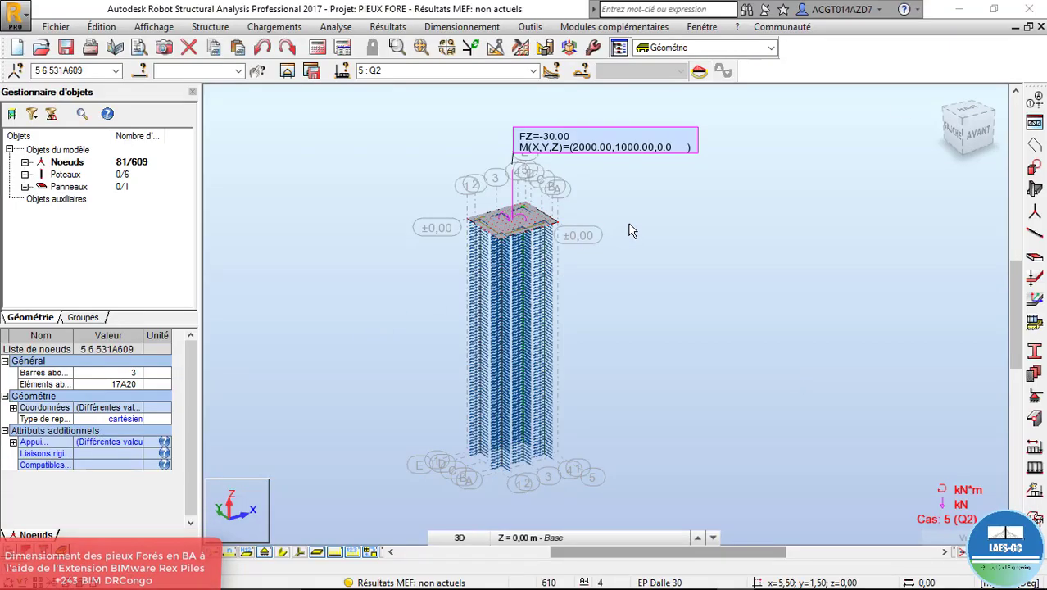
- Examine the generated elastic supports along the piles in 3D, with and without the section shapes displayed
scroll(545, 370, "up", 5)
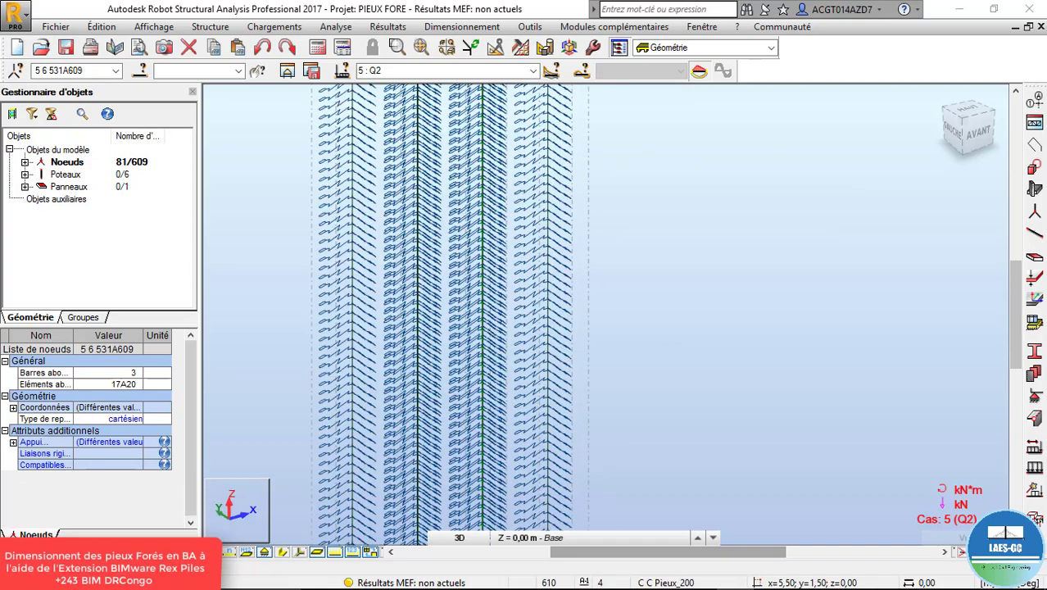
left_click(281, 553)
right_click(669, 216)
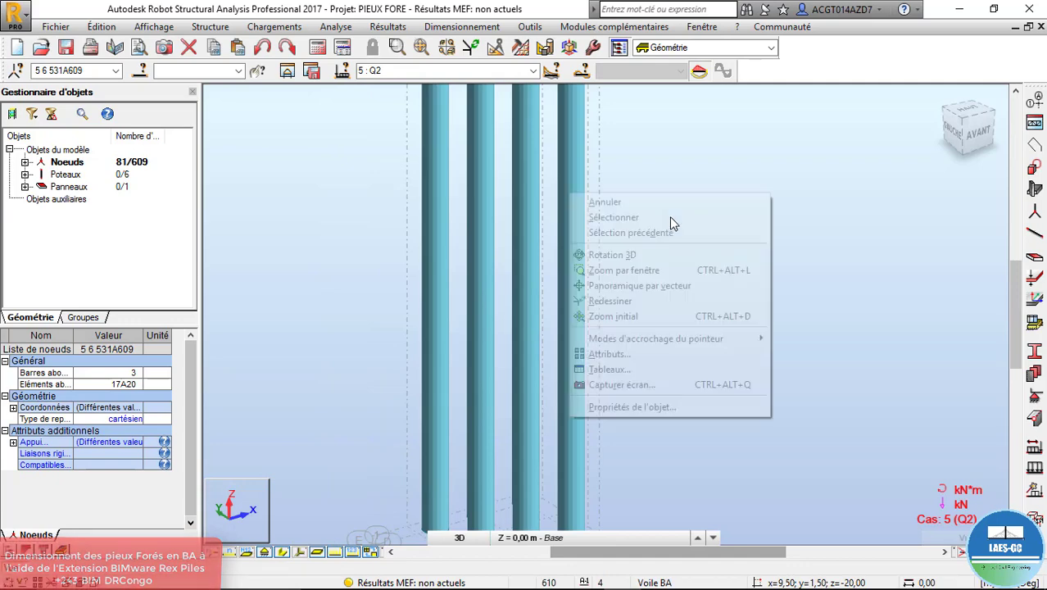
left_click(626, 254)
left_click_drag(626, 254, 549, 236)
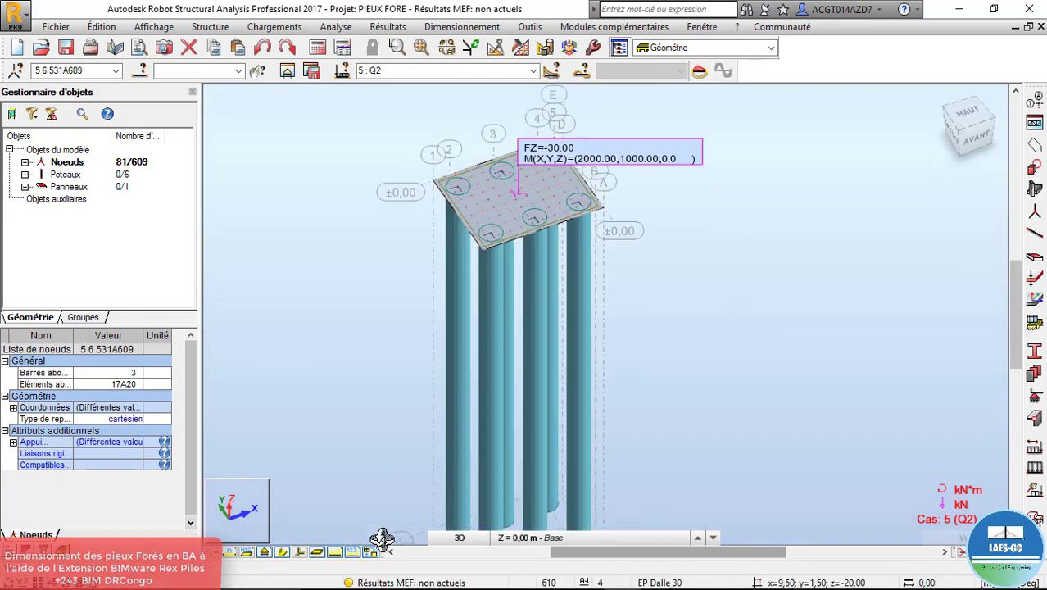
left_click(285, 554)
mouse_move(432, 445)
left_mouse_down()
mouse_move(562, 320)
mouse_move(601, 251)
mouse_move(437, 286)
left_mouse_up()
- Run the structure's static calculation, continue past the instability prompt, and close the calculation messages
left_click(324, 51)
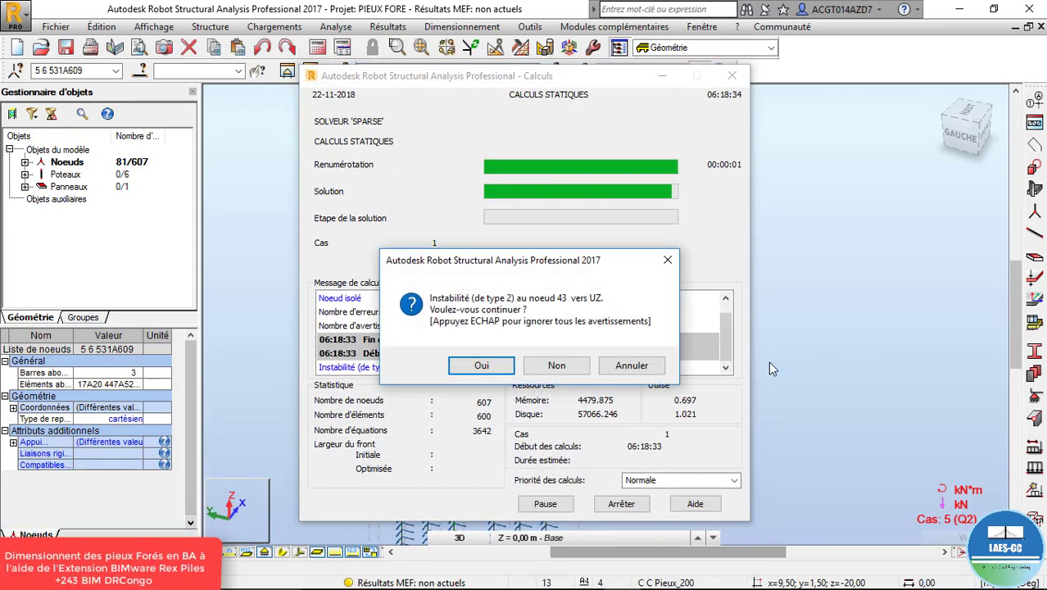
key("Return")
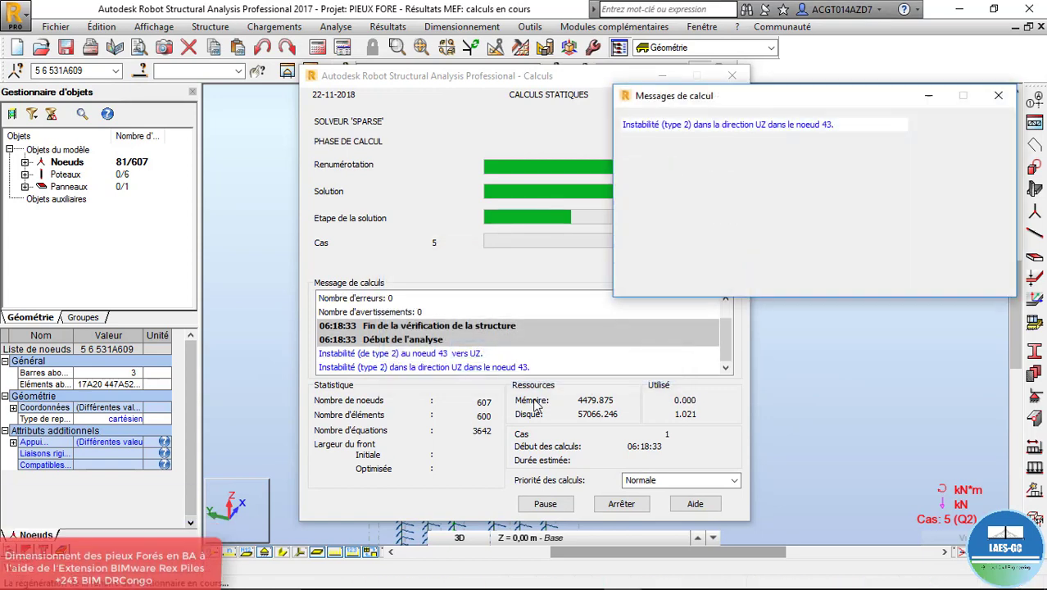
left_click(998, 95)
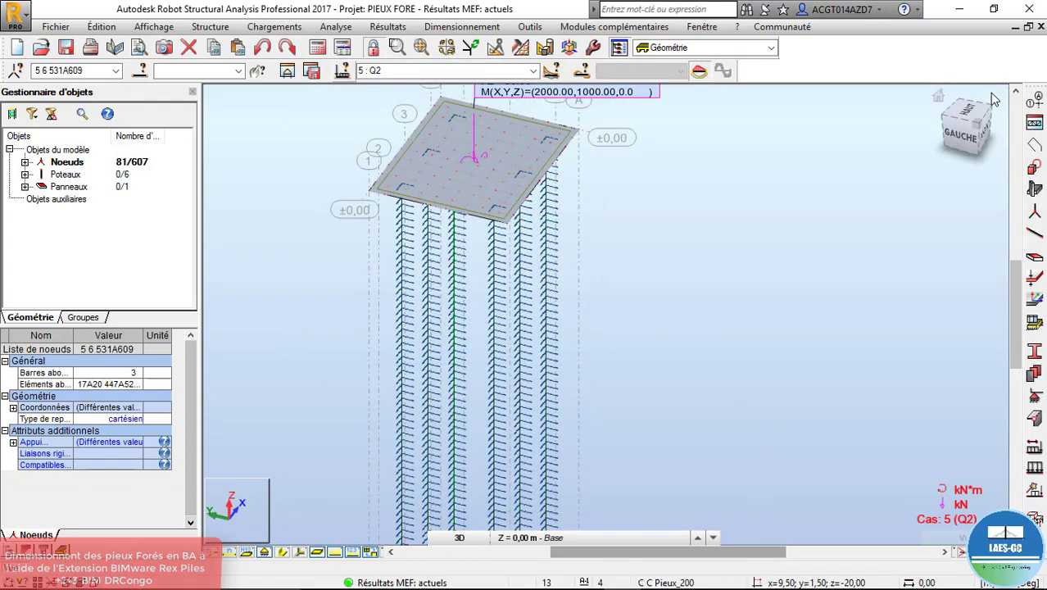
- Display the section shapes again and select the pile at grid intersection D-4
scroll(508, 167, "down", 2)
right_click(610, 170)
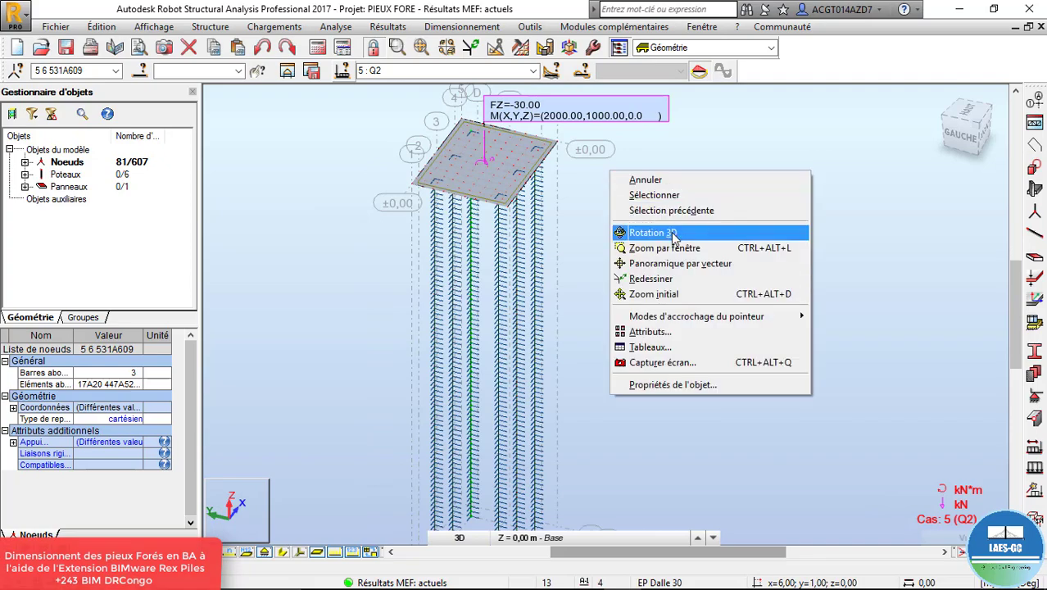
left_click(627, 232)
left_click_drag(625, 225, 474, 326)
left_click_drag(431, 393, 451, 376)
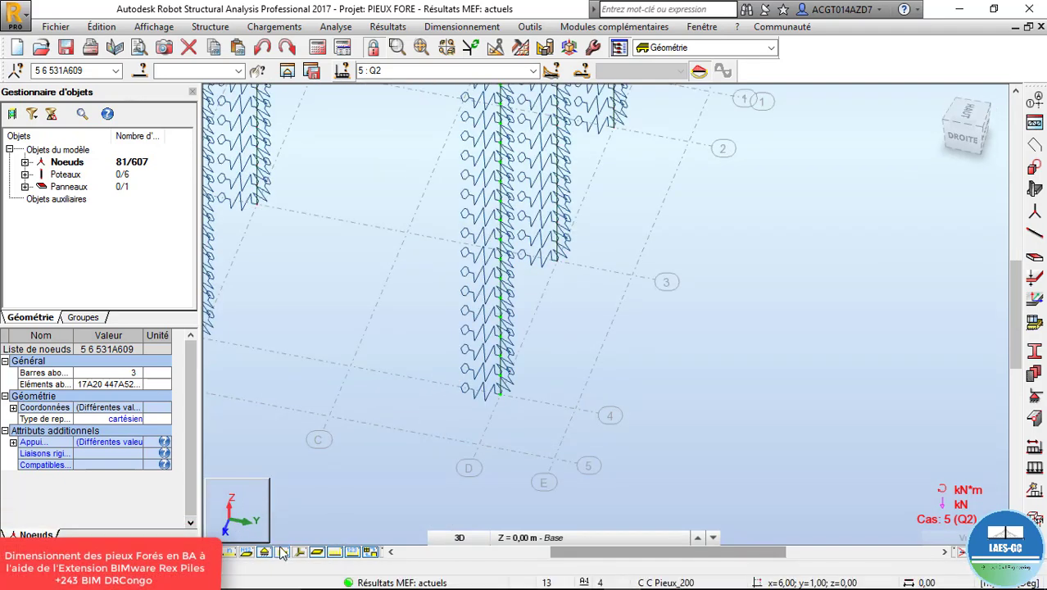
right_click(534, 332)
left_click(557, 368)
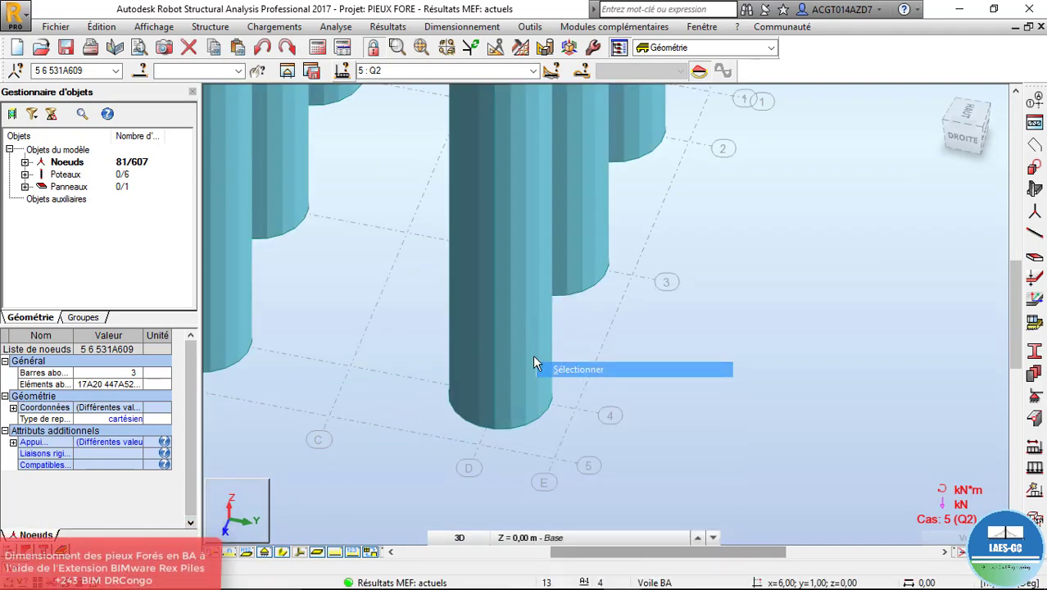
left_click(509, 345)
scroll(509, 344, "down", 3)
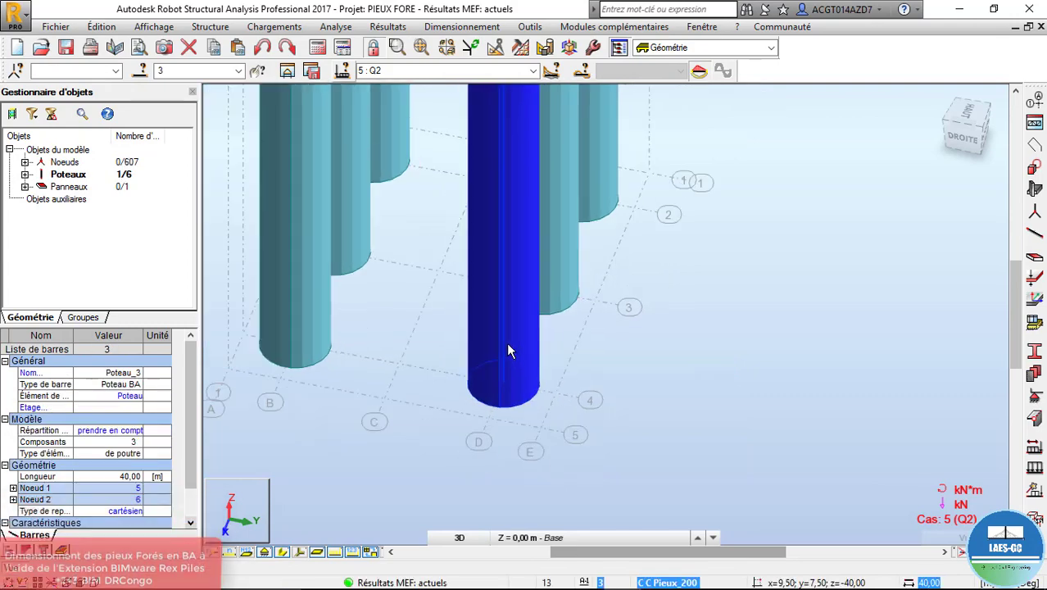
scroll(506, 351, "down", 3)
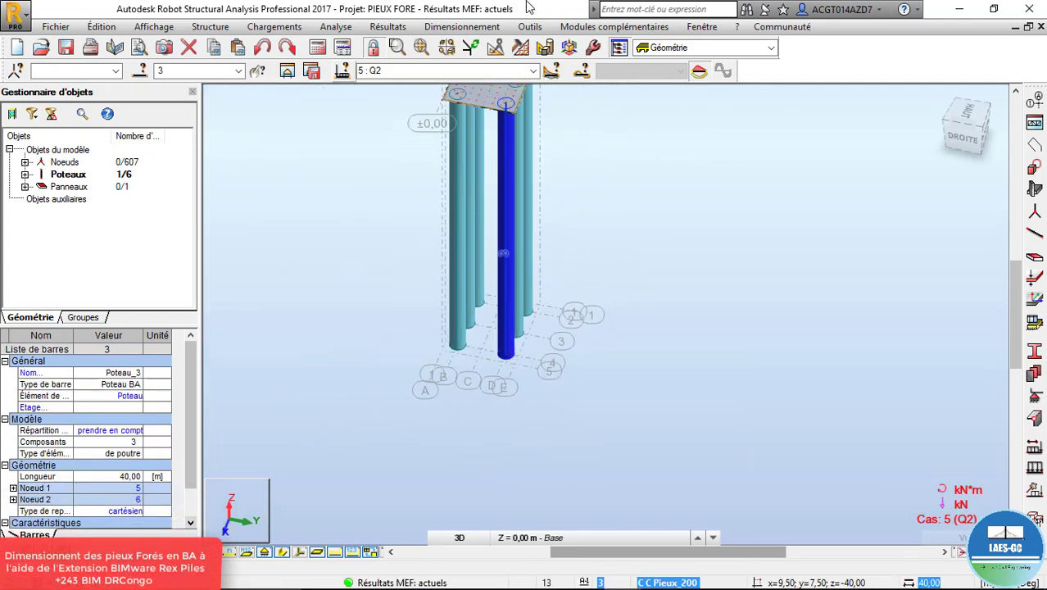
- Start the real RC reinforcement of the selected pile with manual combinations, keeping only the ELU combination 1.35G+1.5Q
left_click(461, 26)
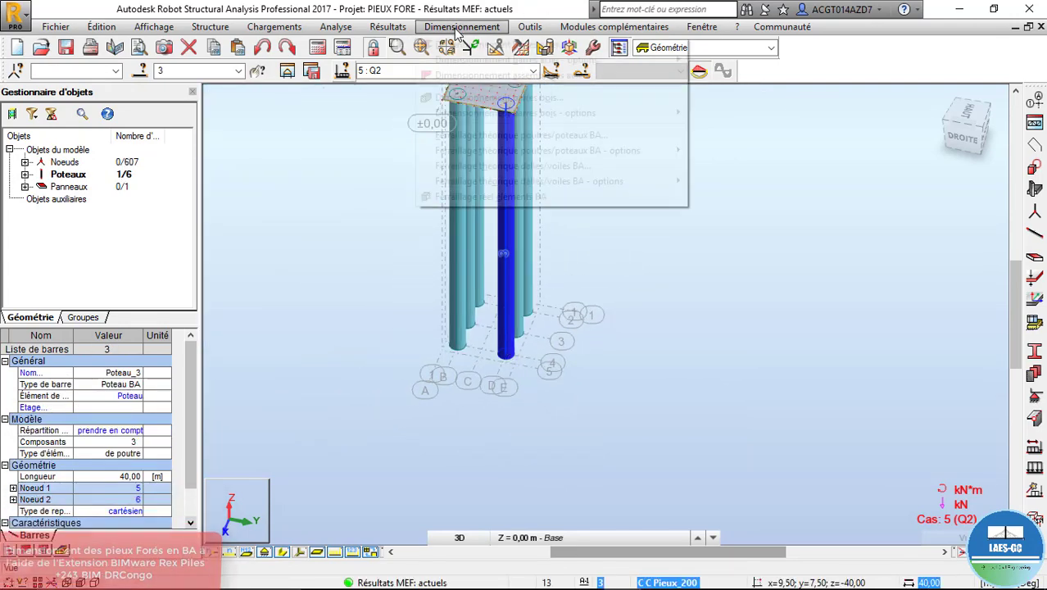
left_click(553, 199)
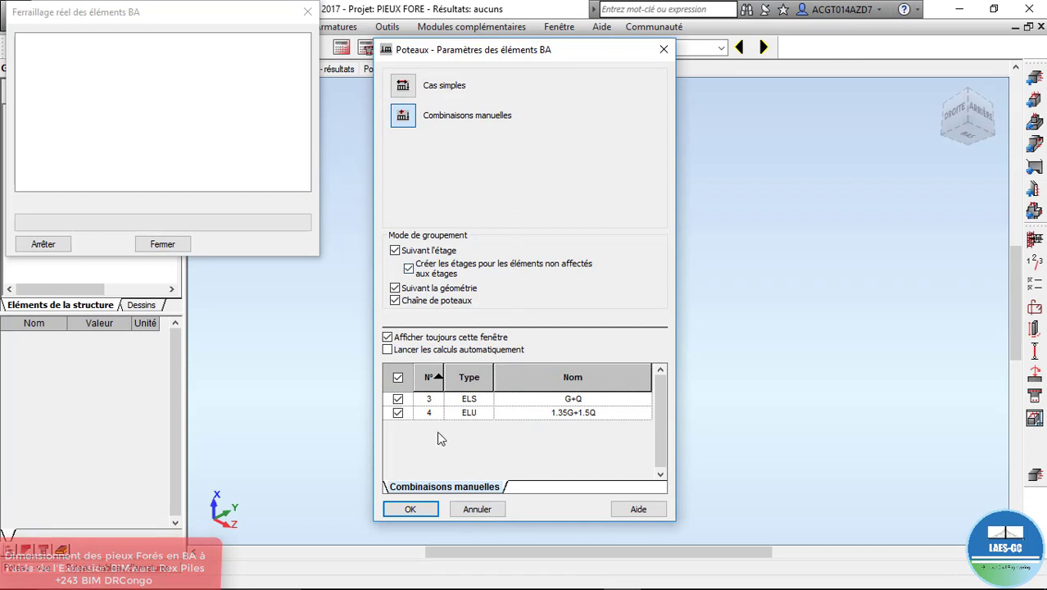
left_click(399, 399)
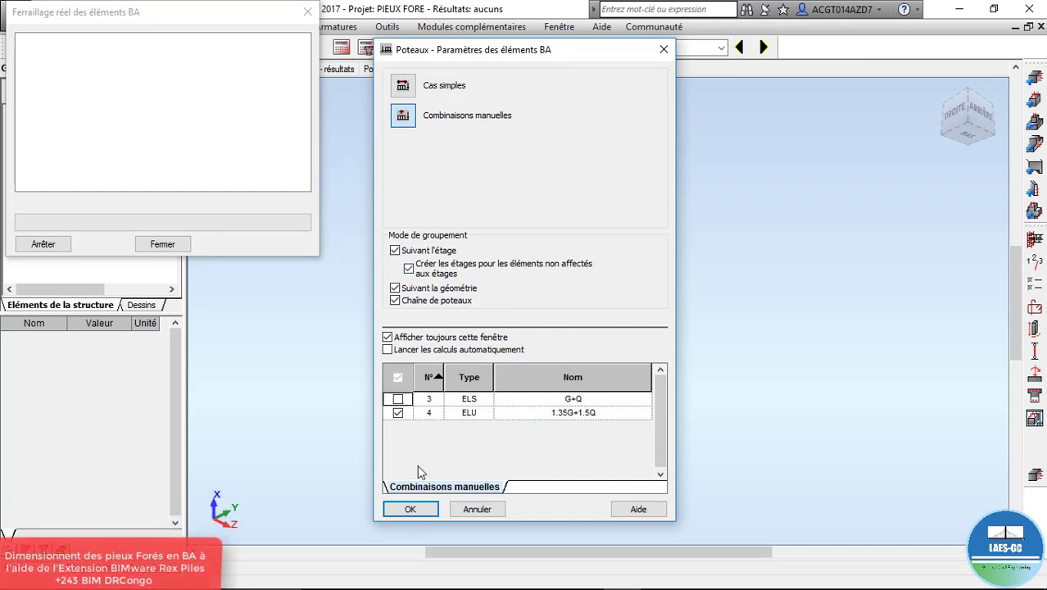
left_click(410, 508)
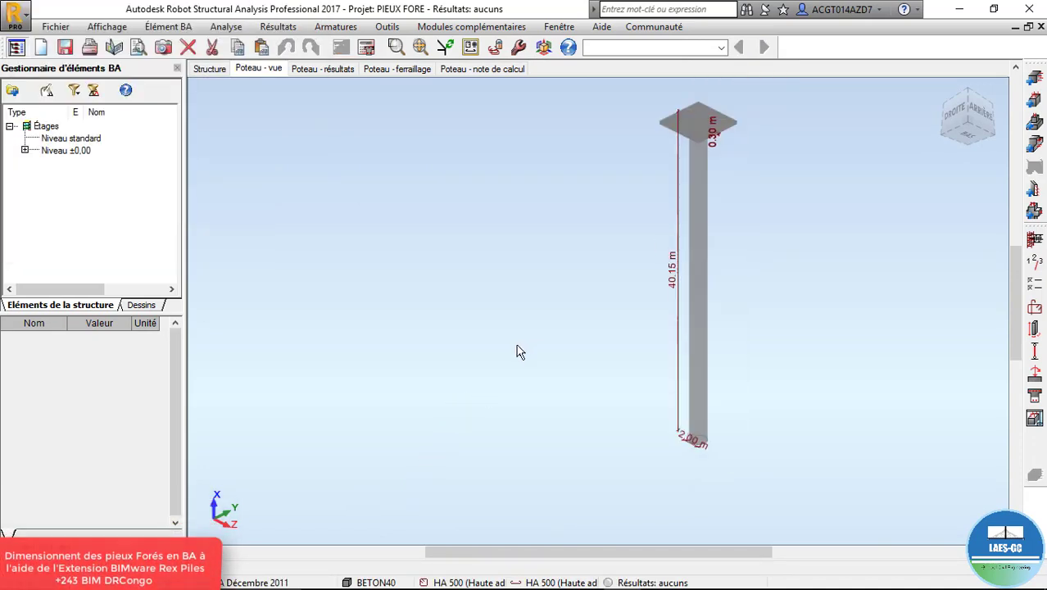
- Set the pile's longitudinal reinforcement bar diameter to 25 mm in the typical reinforcement parameters
scroll(644, 180, "up", 4)
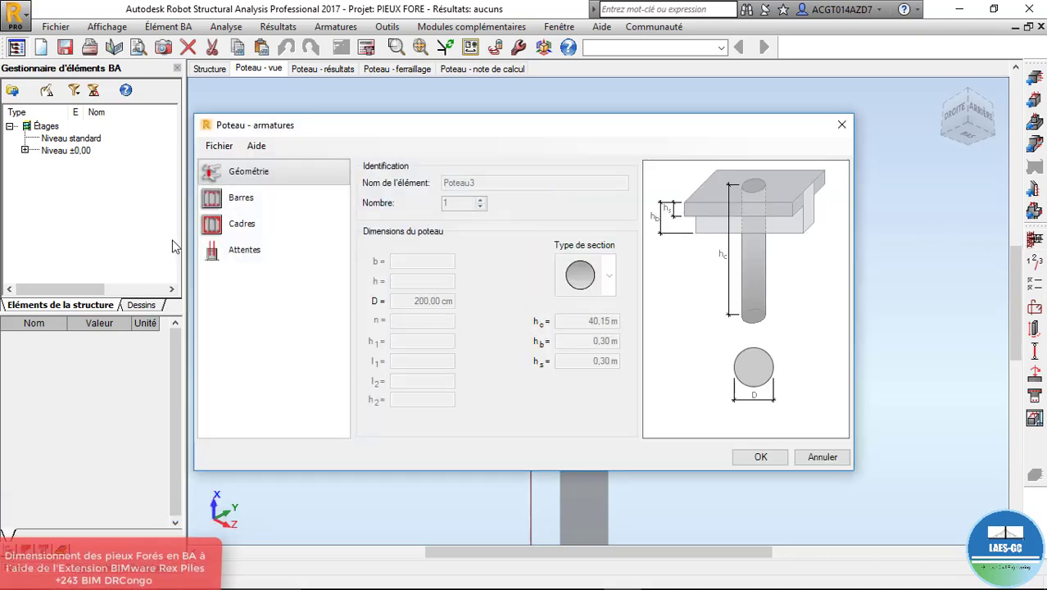
left_click(210, 200)
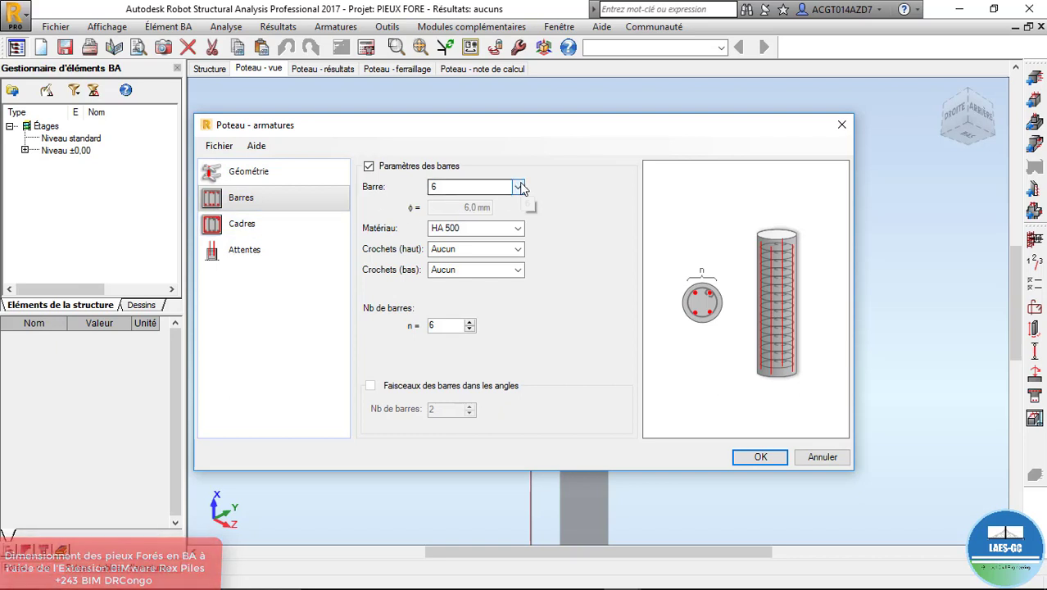
left_click(518, 188)
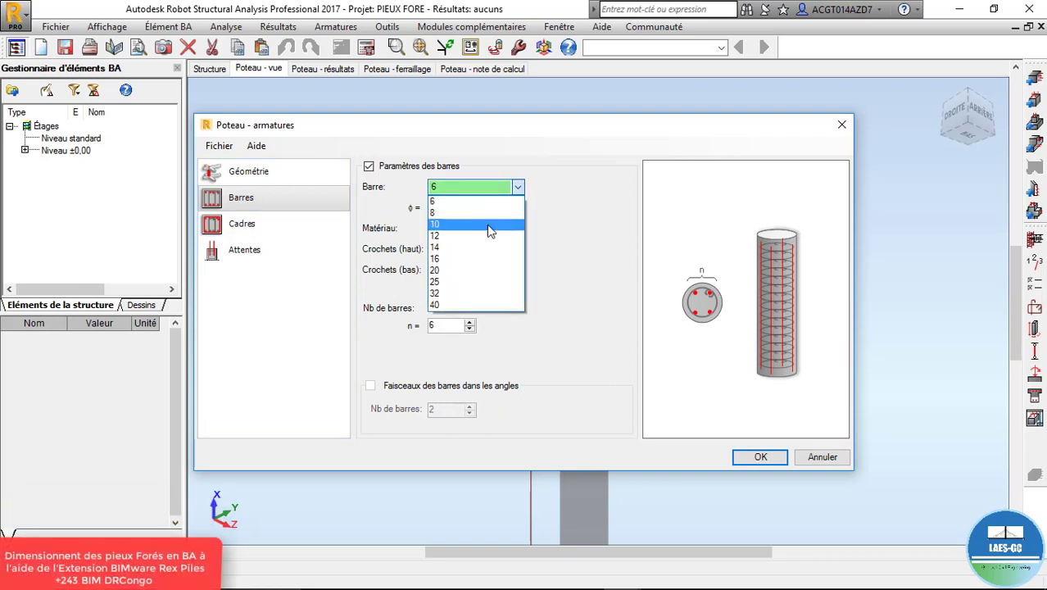
left_click(451, 282)
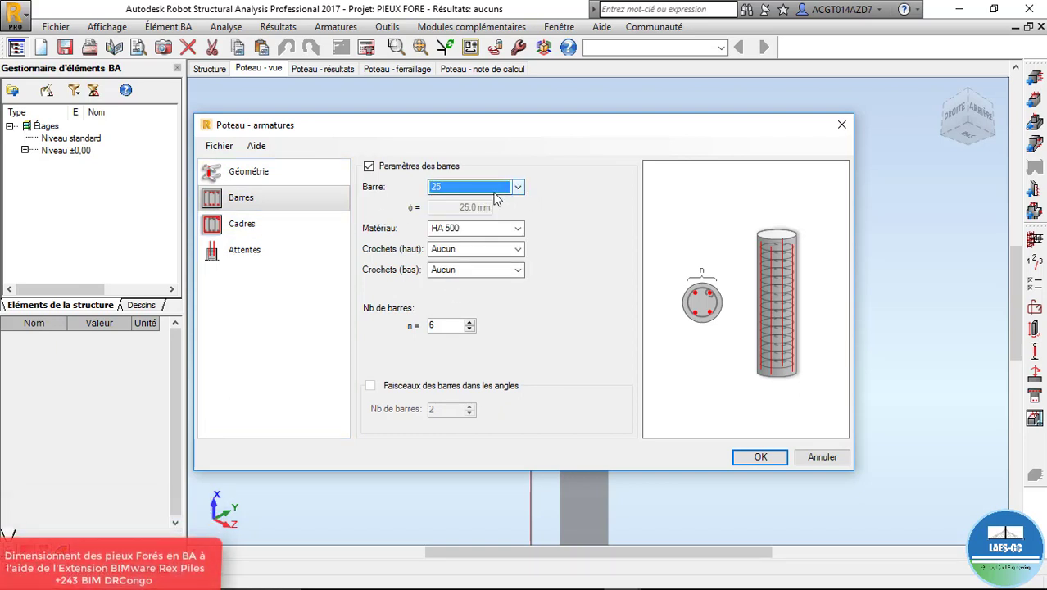
- Set the pile's transverse reinforcement bar diameter to 10 mm in the typical reinforcement parameters
left_click(280, 223)
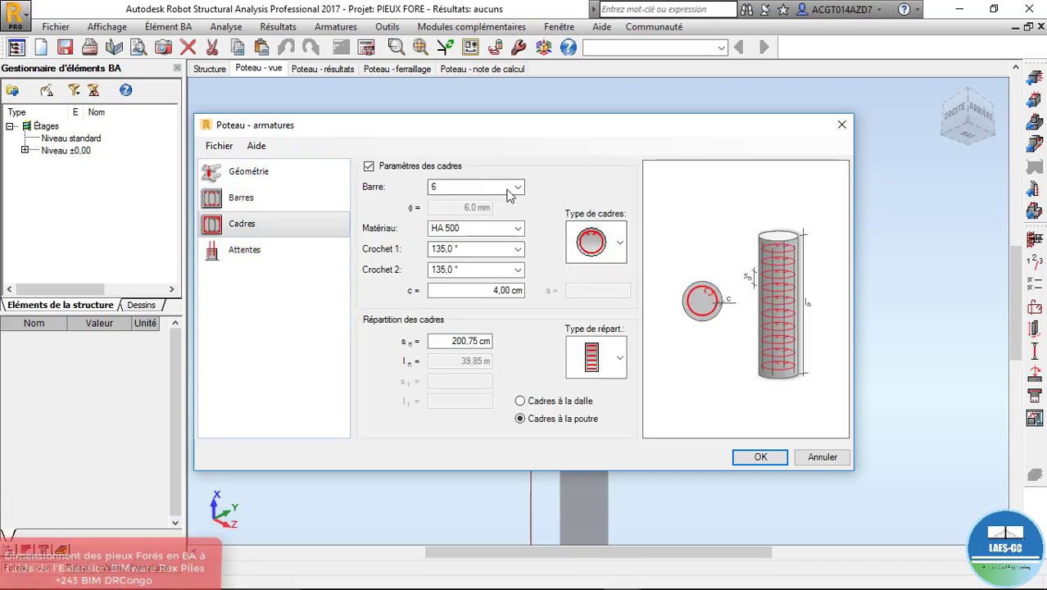
left_click(496, 188)
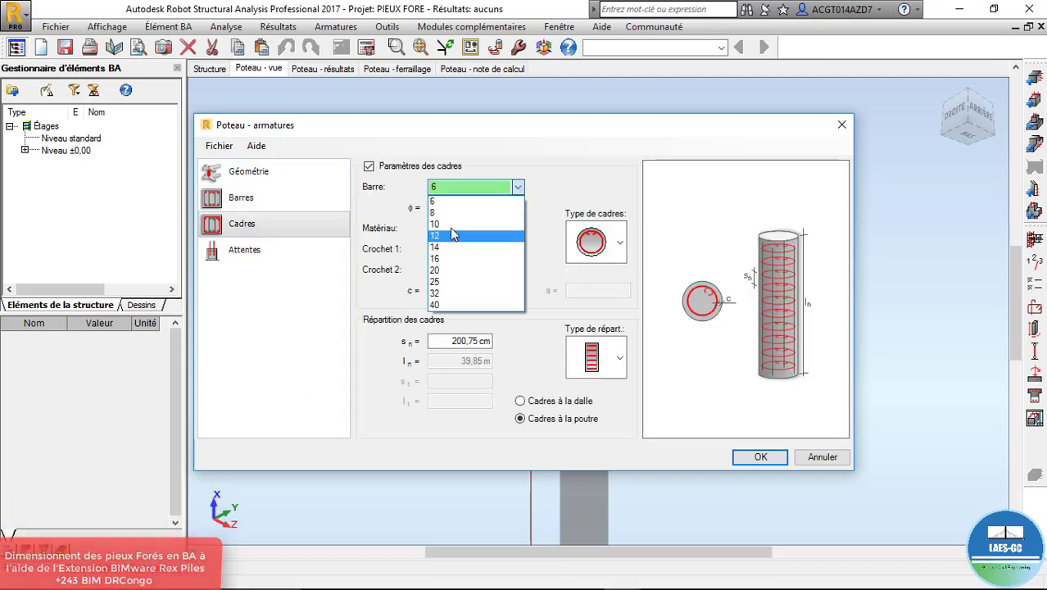
left_click(443, 224)
- Set the steel grade of the longitudinal and transverse bars to HA 400, confirm the reinforcement and close the calculation error list
left_click(269, 201)
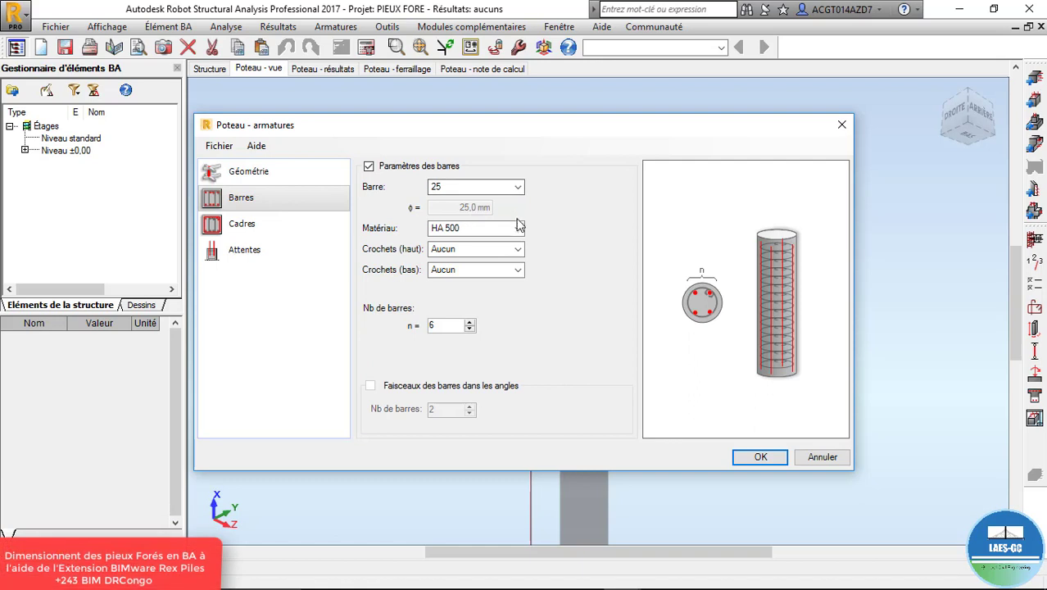
left_click(518, 228)
left_click(469, 253)
left_click(283, 230)
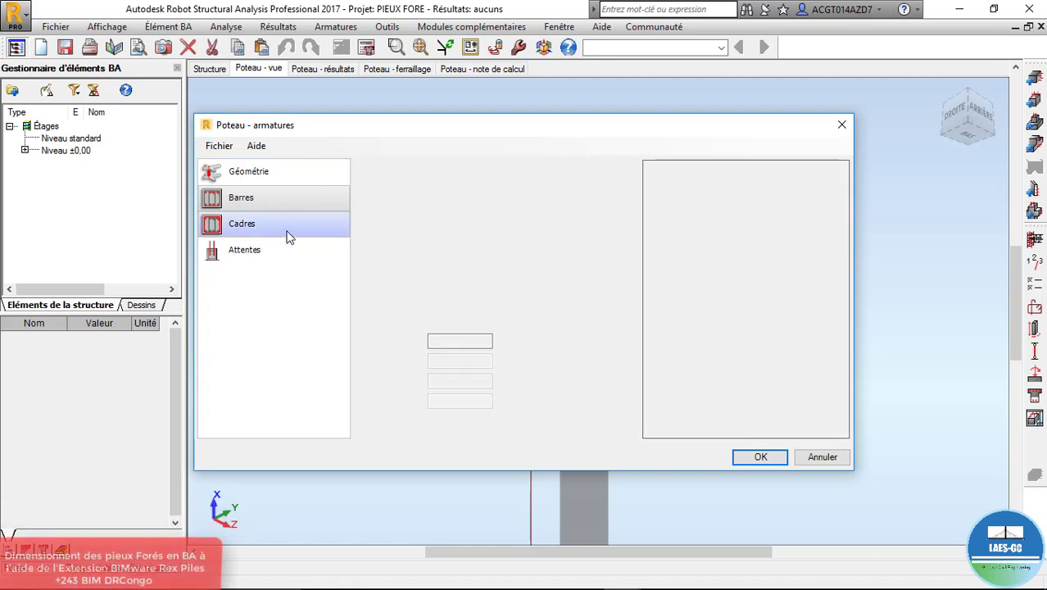
left_click(519, 227)
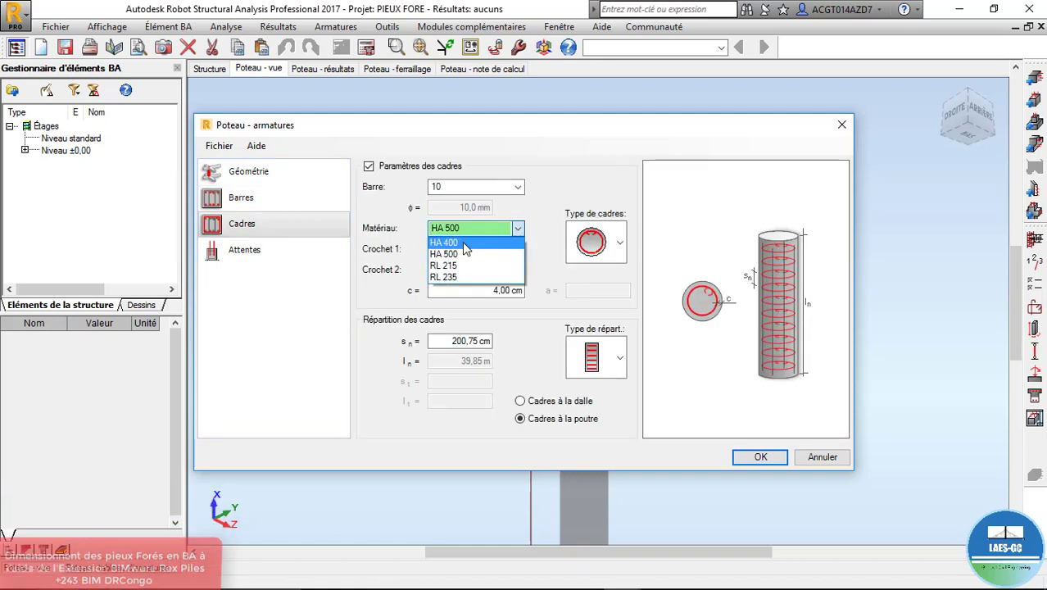
left_click(459, 240)
left_click(758, 458)
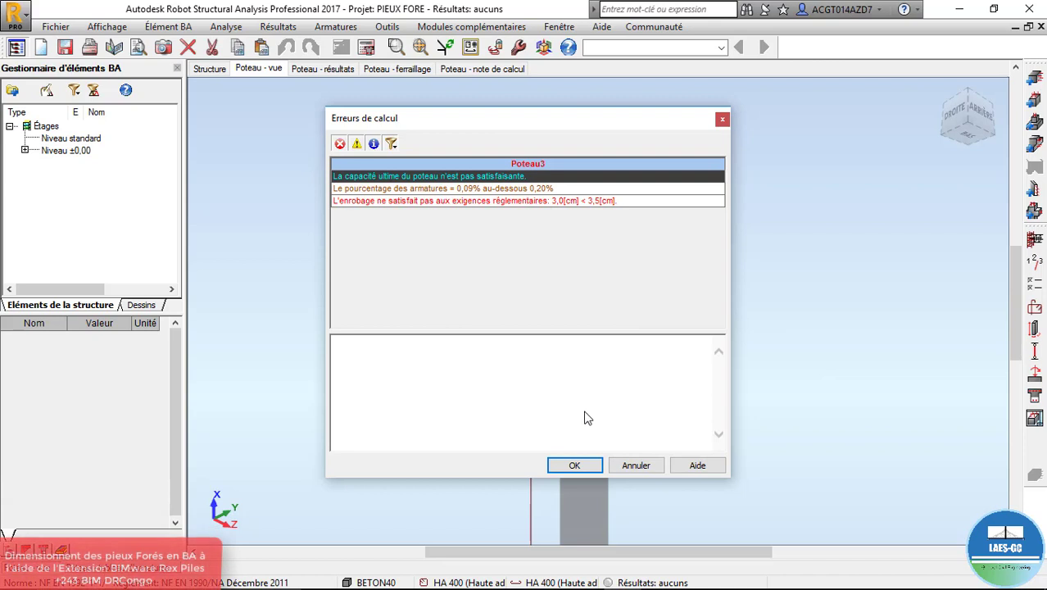
left_click(577, 465)
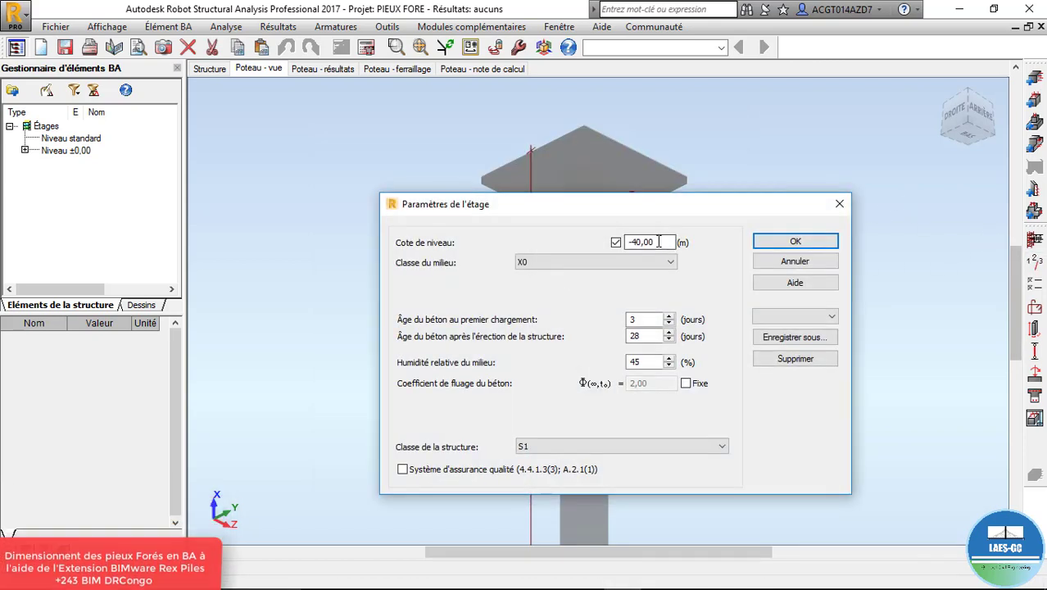
- Set the storey's environment class to XC3 and its structure class to S2, and confirm the storey parameters
key("Tab")
left_click(626, 264)
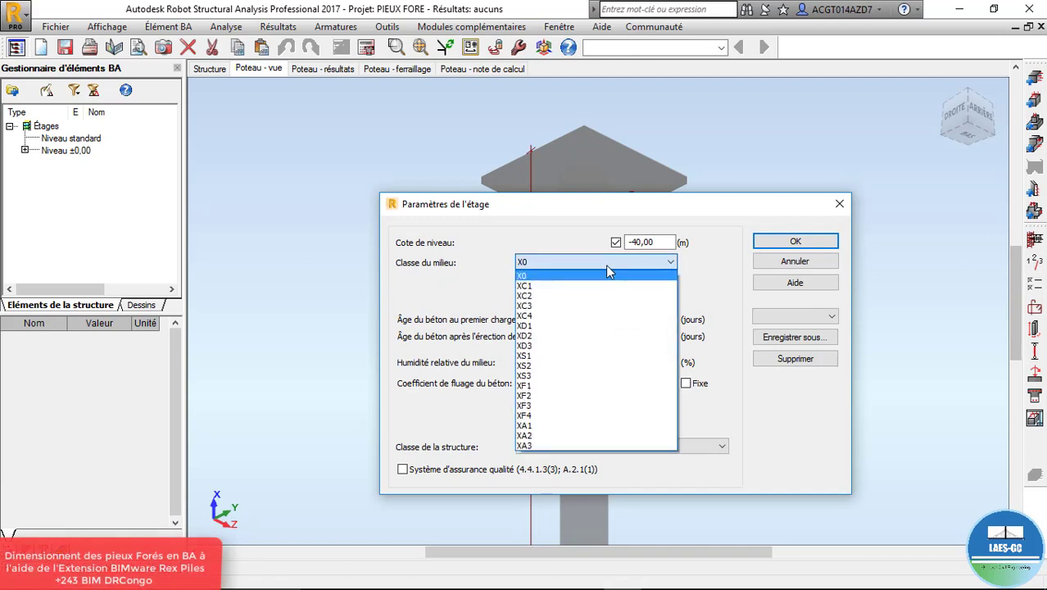
left_click(544, 306)
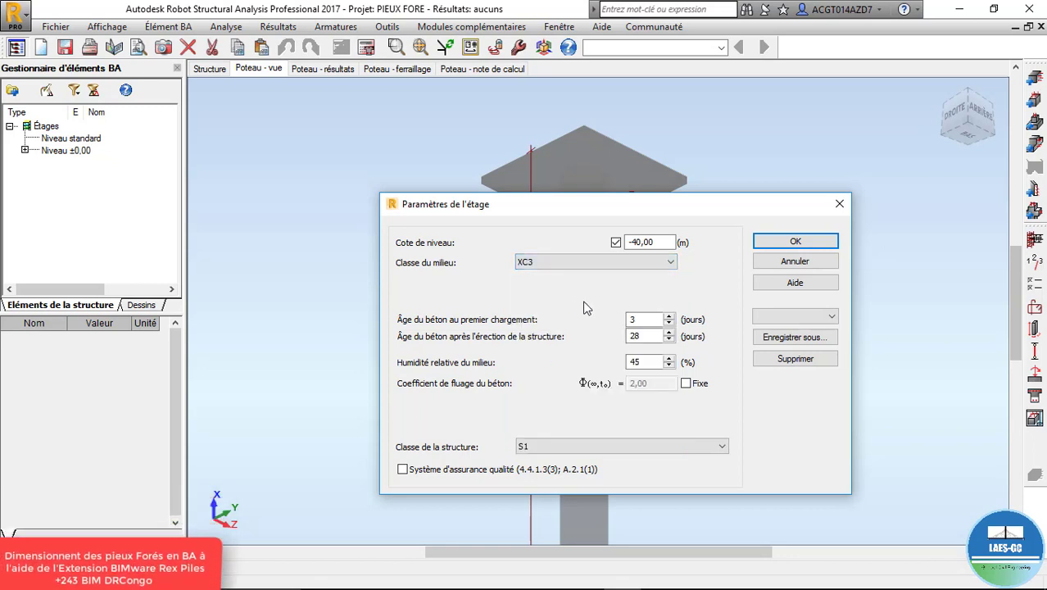
left_click(581, 448)
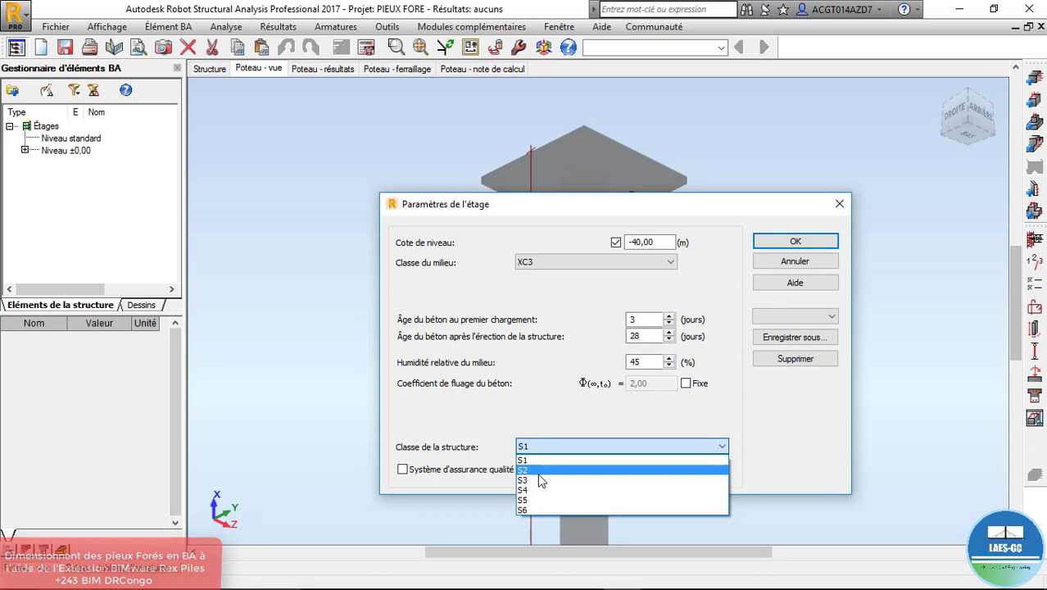
left_click(540, 471)
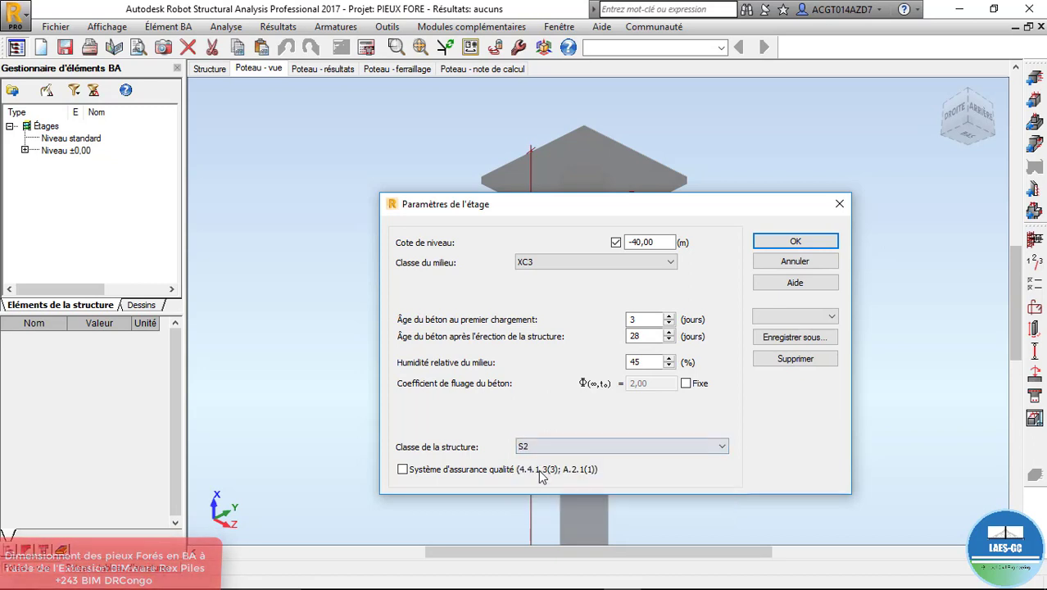
left_click(795, 244)
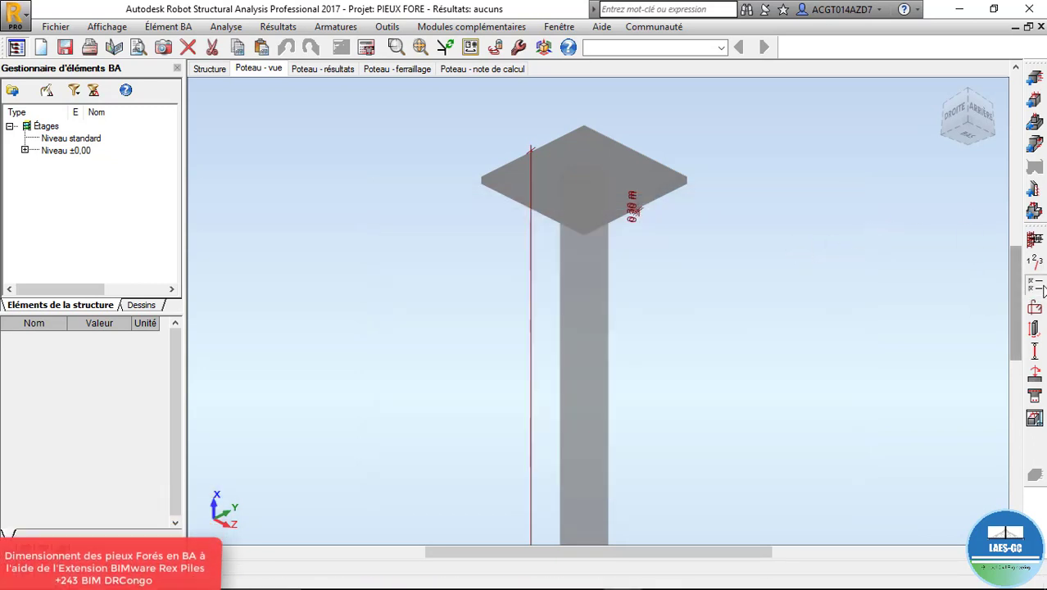
- In the calculation options, set the longitudinal steel's characteristic strength to 500 MPa and allow only the 25 and 32 mm bars
left_click(1031, 284)
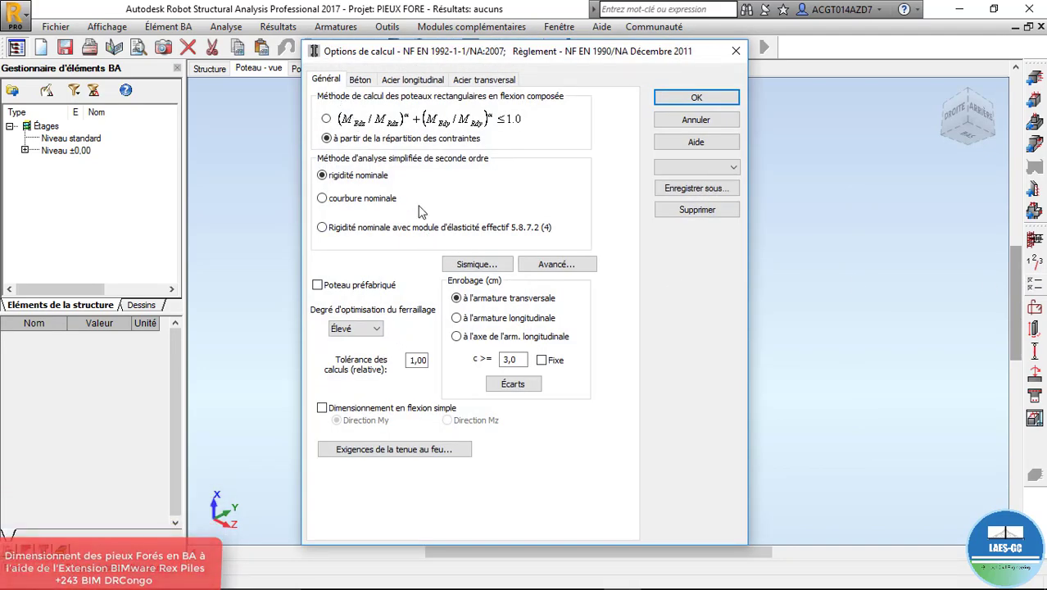
left_click(366, 82)
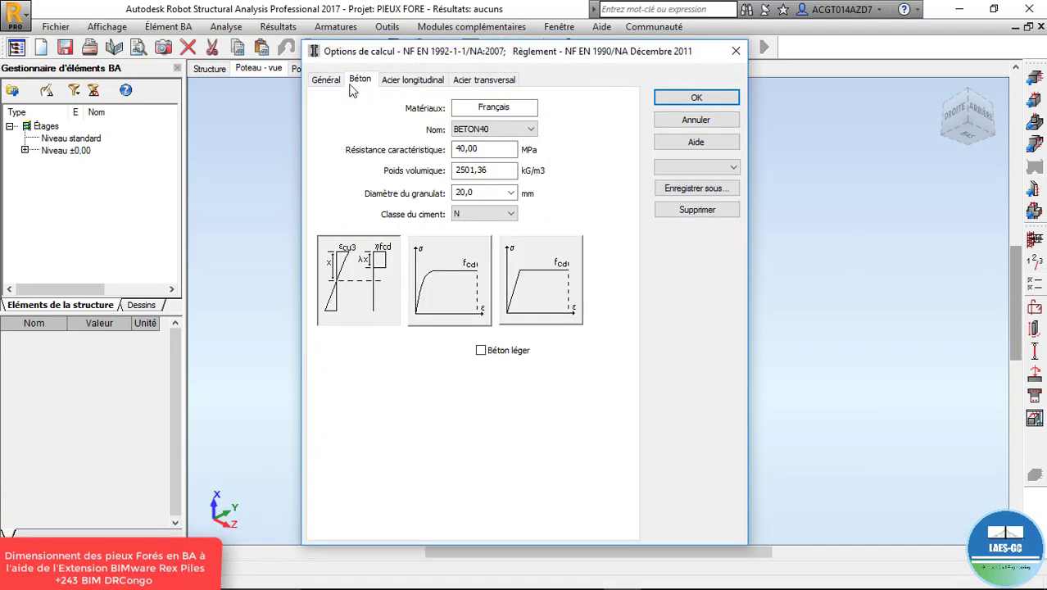
left_click(332, 84)
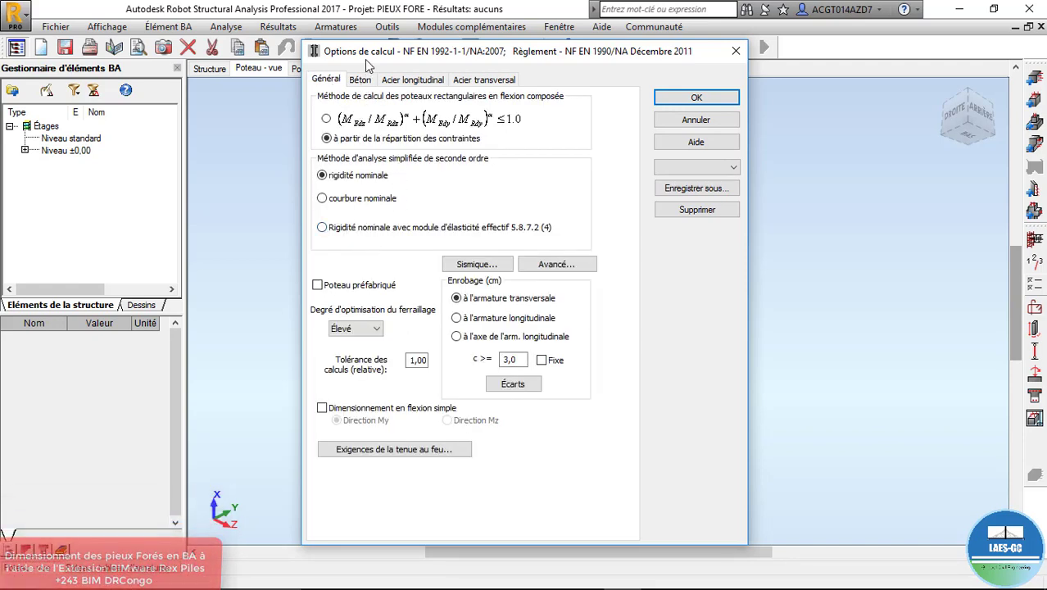
left_click(358, 81)
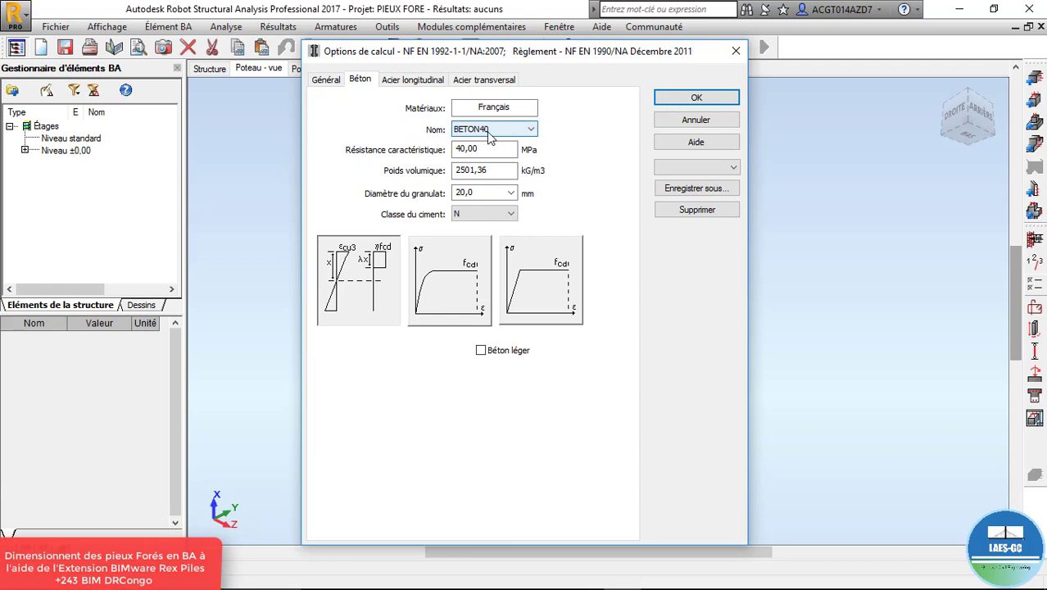
left_click(410, 81)
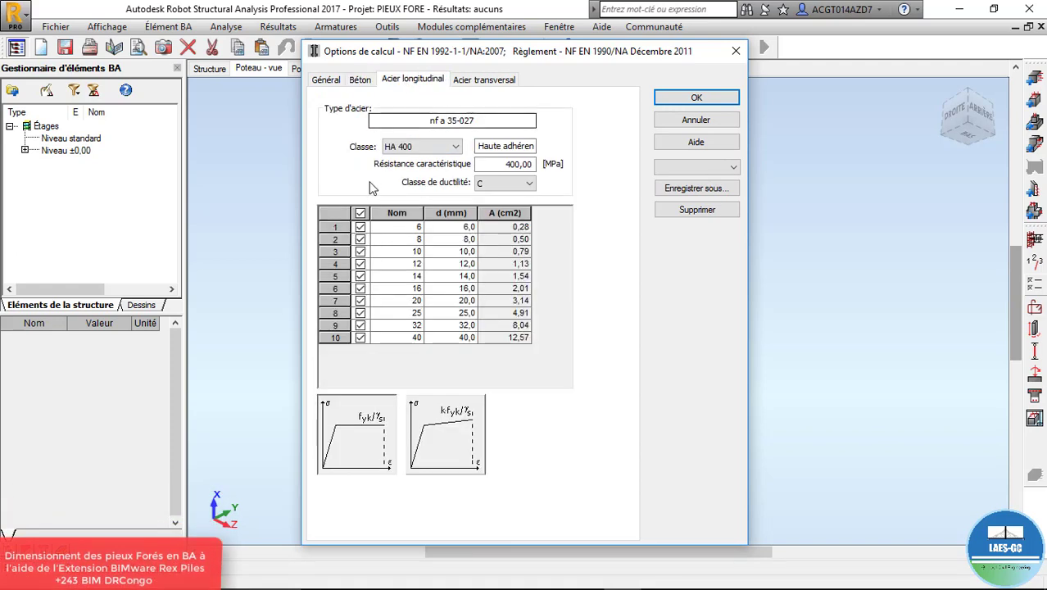
left_click(360, 313)
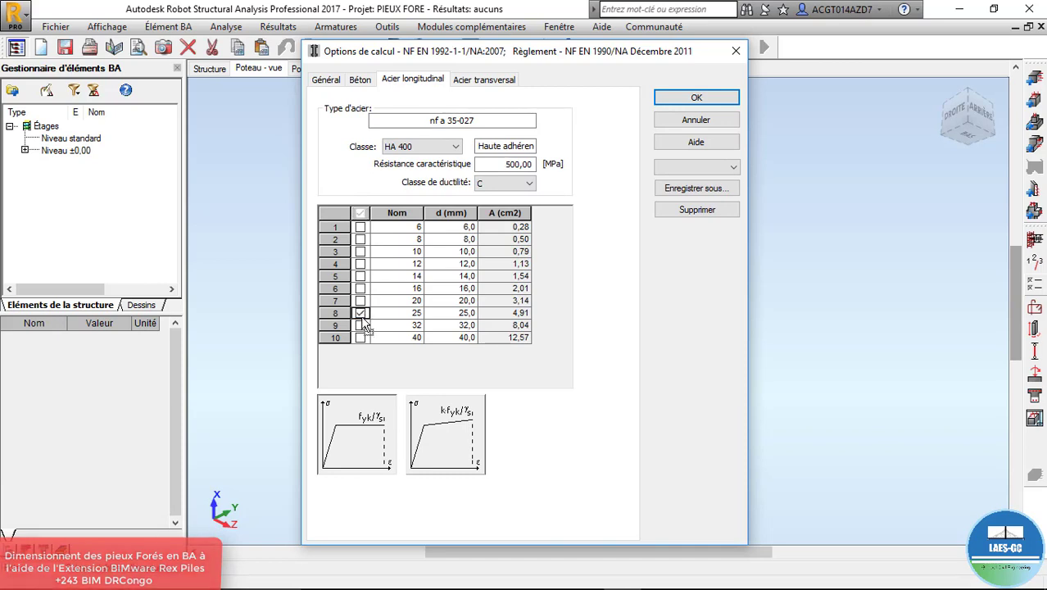
left_click(360, 326)
- Set the transverse steel's strength to 500 MPa, allow only 8 and 10 mm bars, and confirm the calculation options
left_click(463, 82)
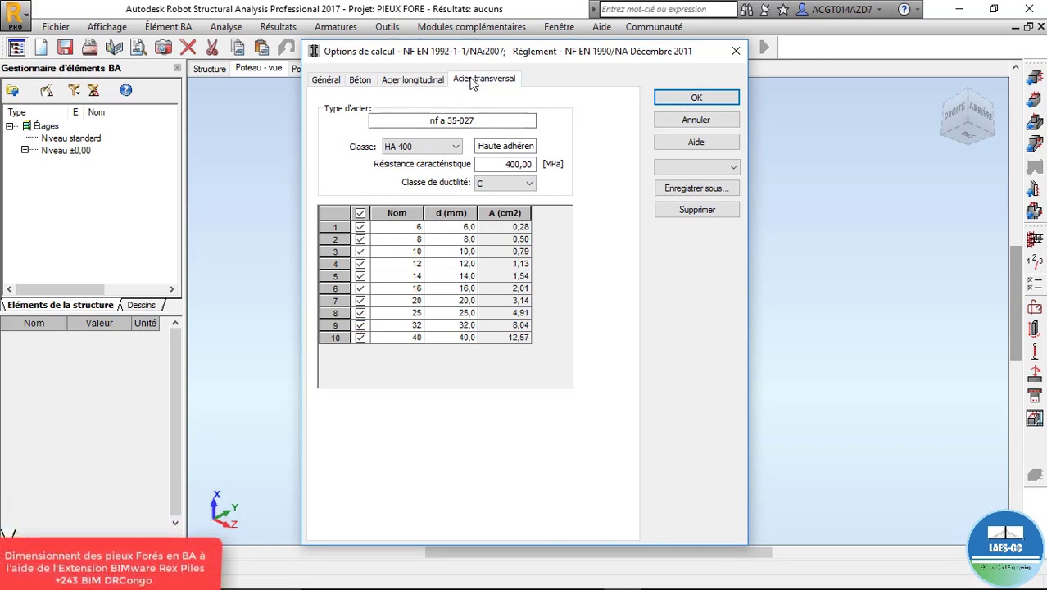
left_click(361, 214)
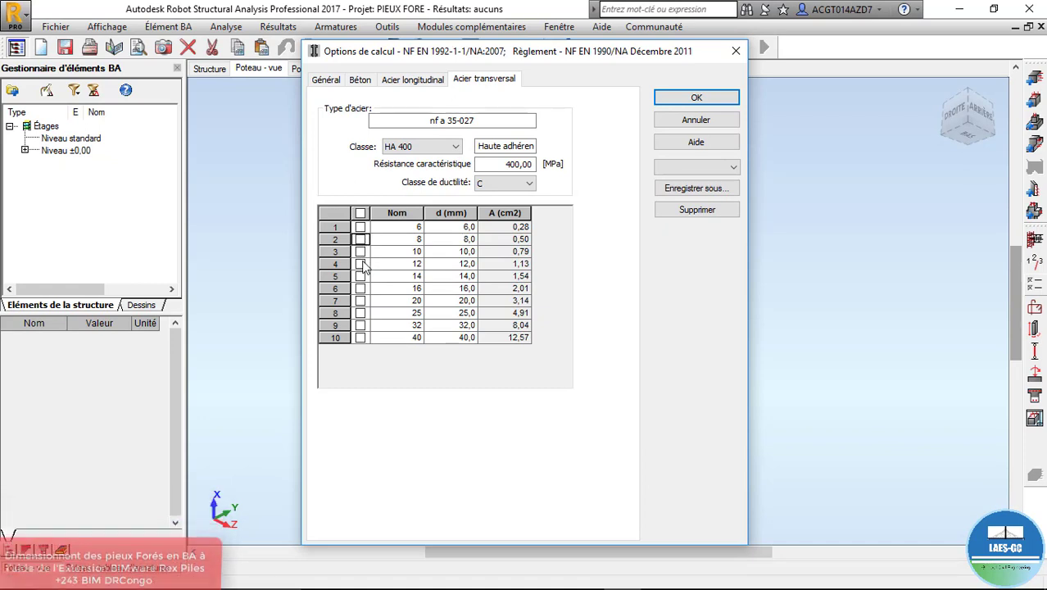
left_click(360, 252)
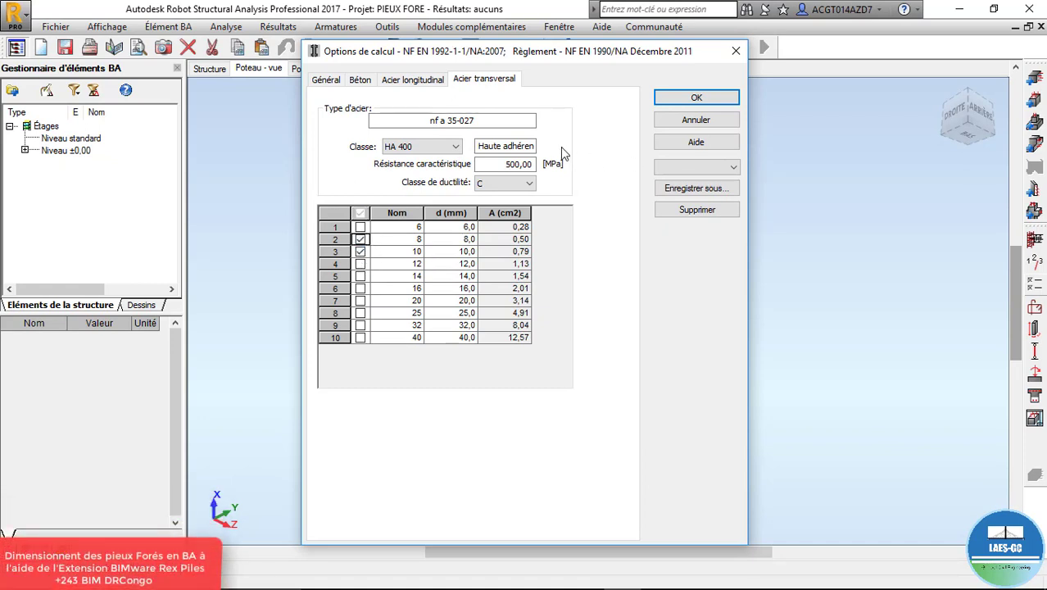
left_click(696, 102)
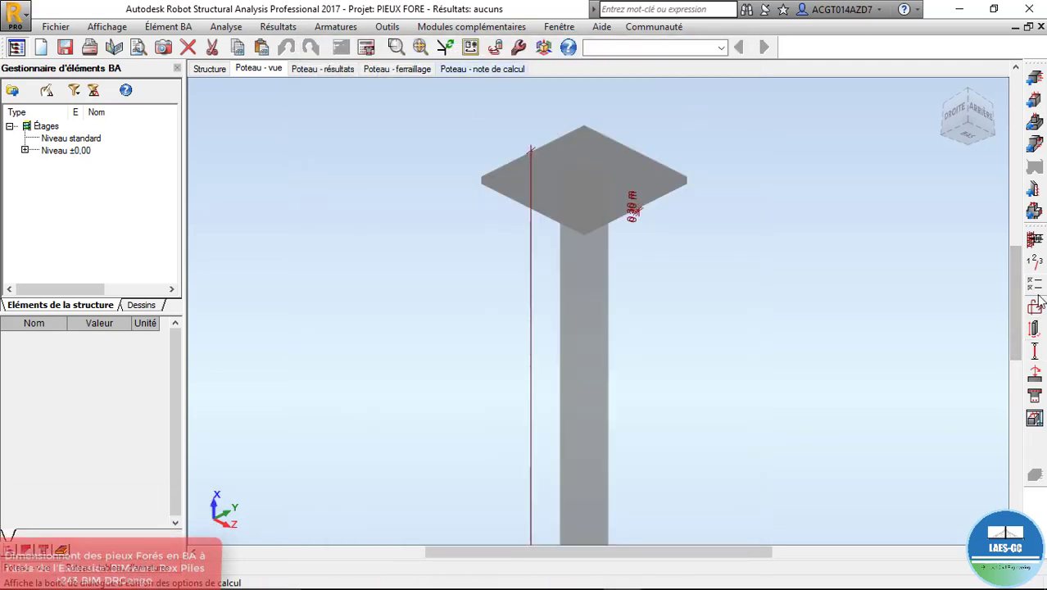
- In the reinforcement pattern, limit the main bars to 1 per bundle, review the other pattern settings and confirm
left_click(1036, 326)
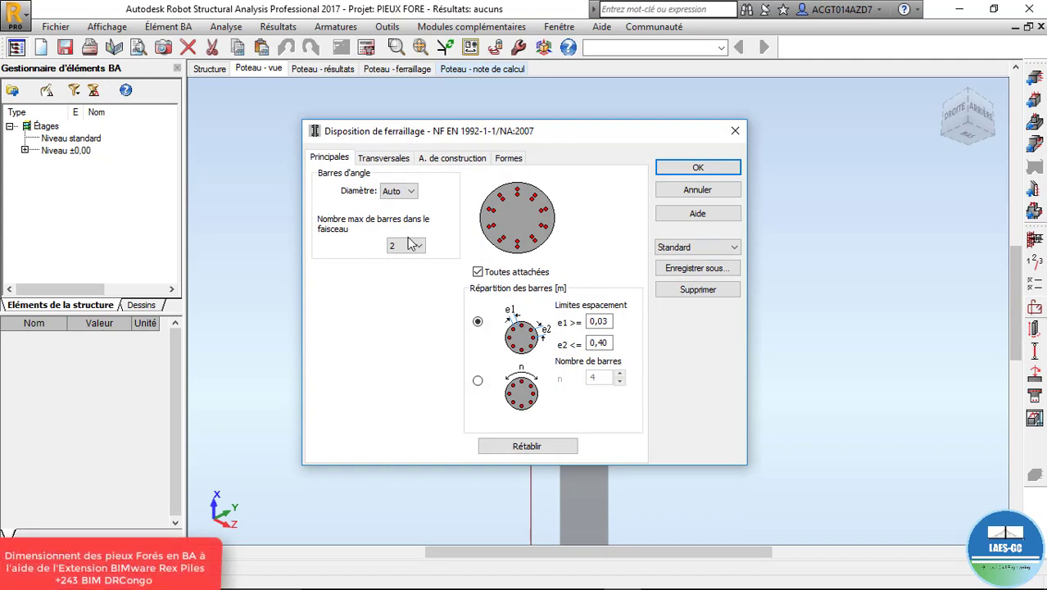
left_click(412, 244)
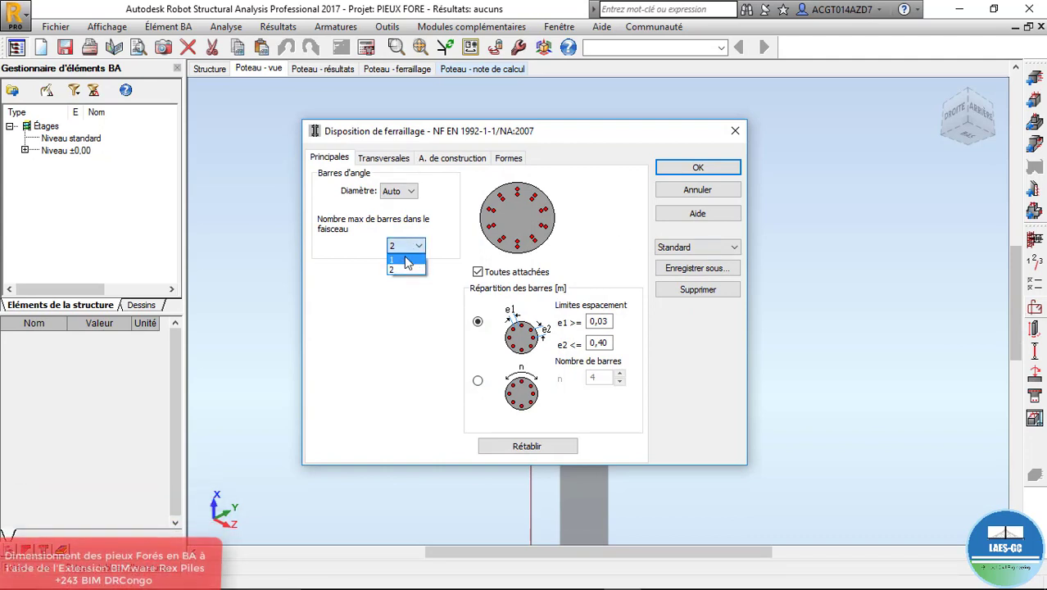
left_click(407, 261)
left_click(385, 158)
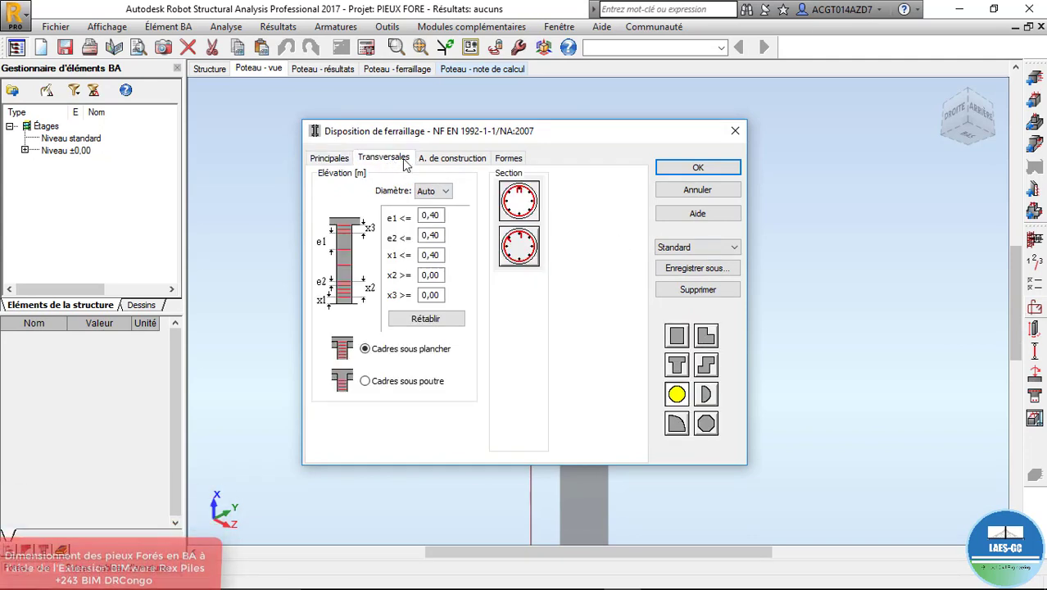
left_click(446, 159)
left_click(504, 159)
left_click(344, 159)
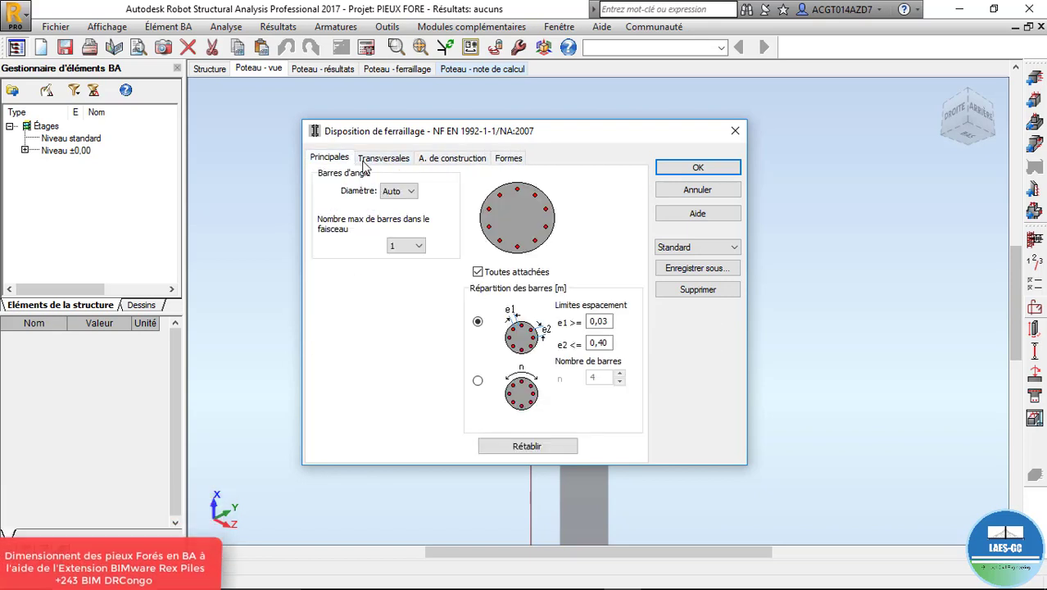
left_click(719, 167)
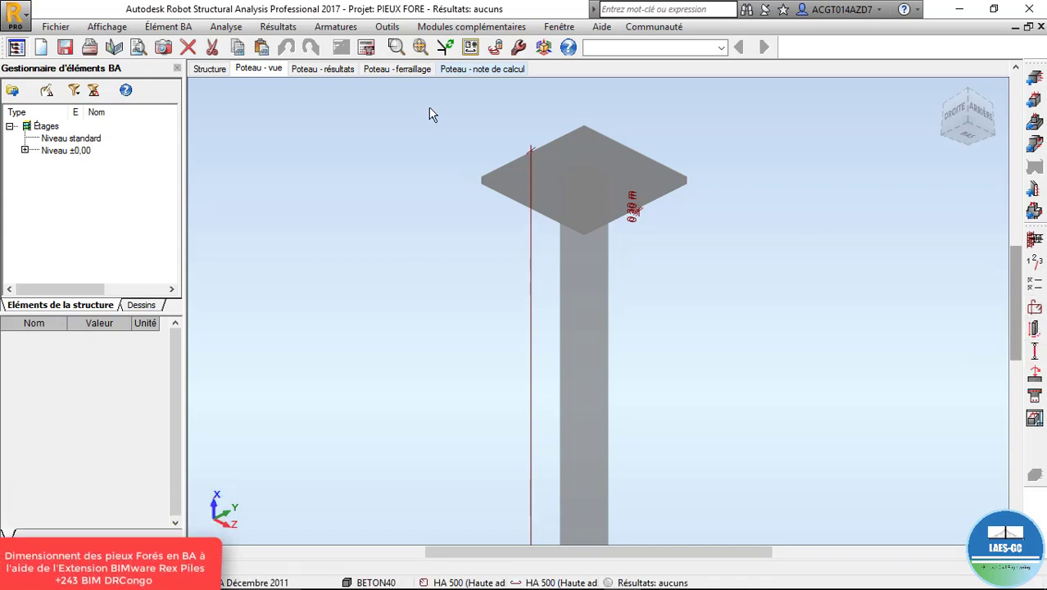
- Calculate the pile's reinforcement and examine its execution drawing with the bar schedule
left_click(366, 47)
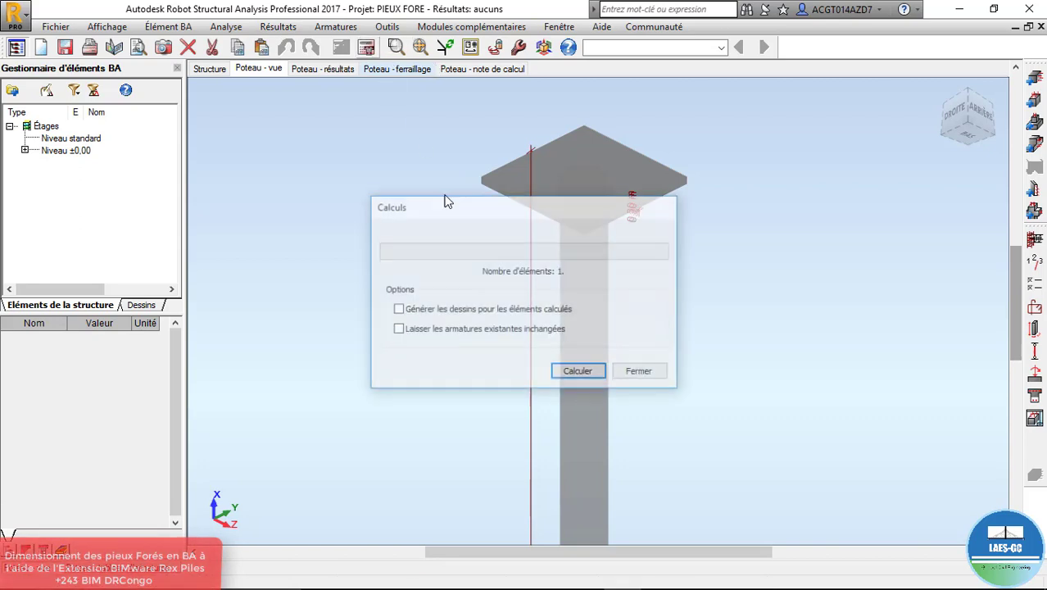
left_click(579, 372)
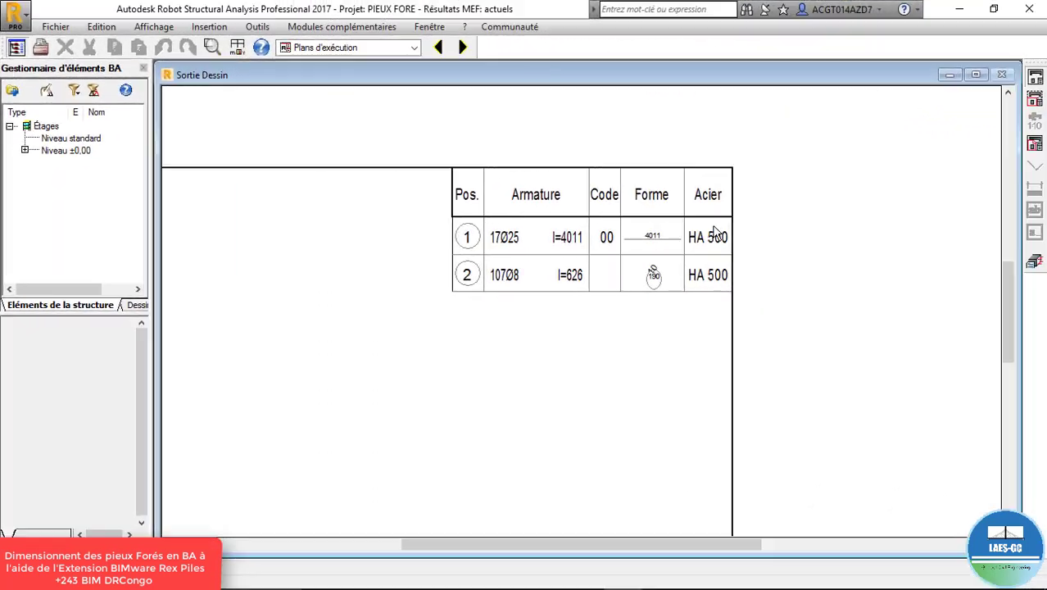
scroll(705, 246, "down", 4)
scroll(558, 244, "up", 6)
scroll(558, 244, "up", 2)
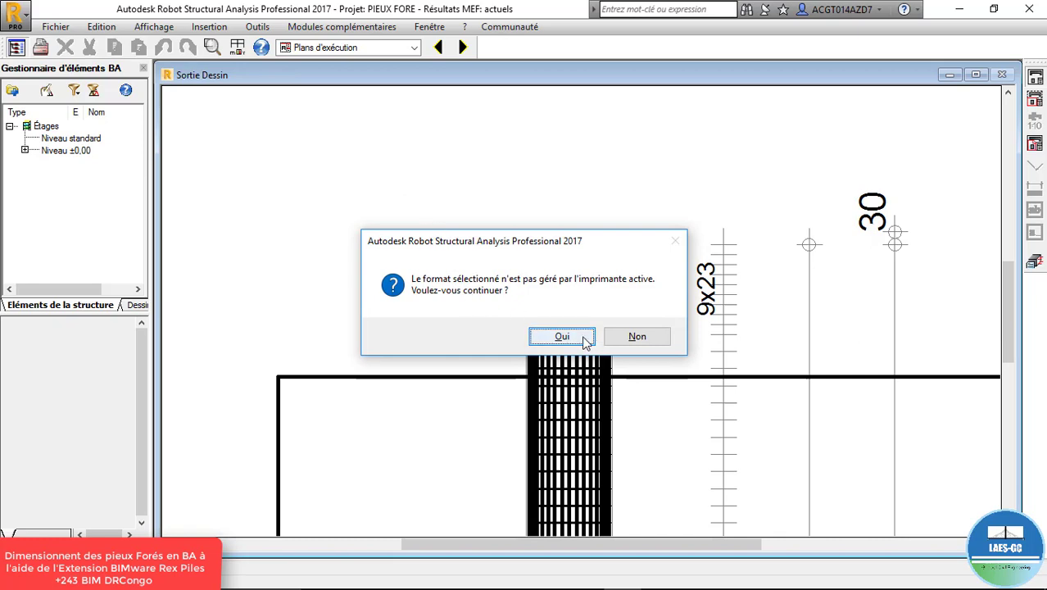
- Print the execution drawing to PDF with the Foxit PhantomPDF Printer under the proposed file name, and minimize the PDF viewer
left_click(562, 337)
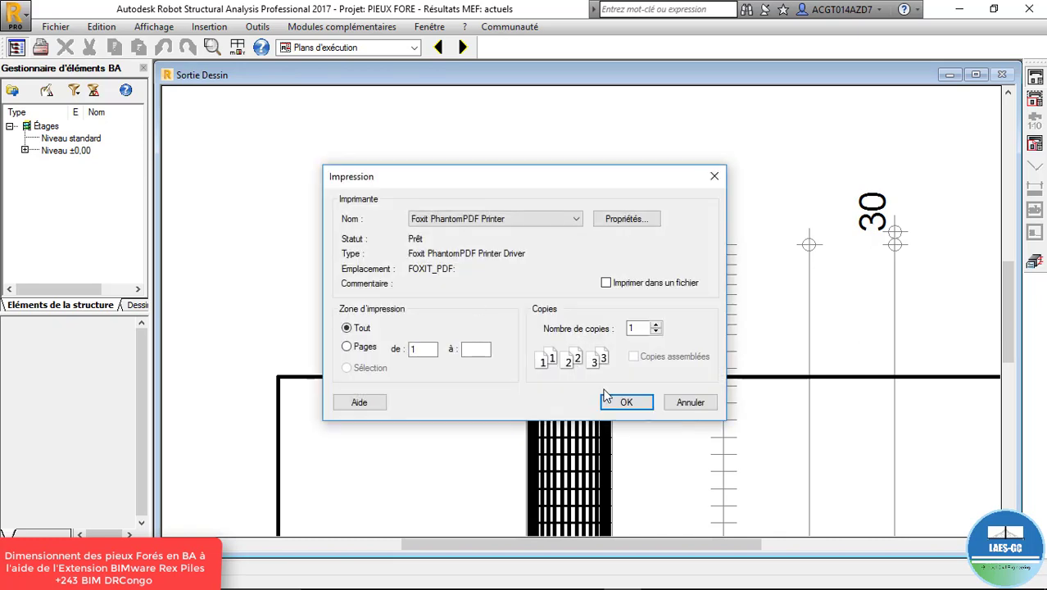
left_click(608, 401)
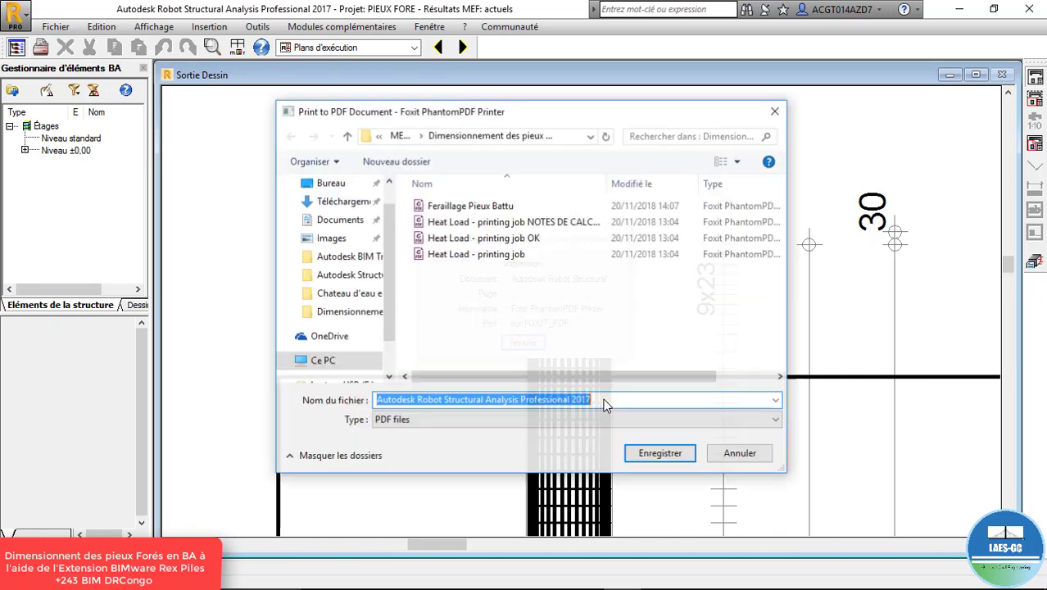
left_click(649, 453)
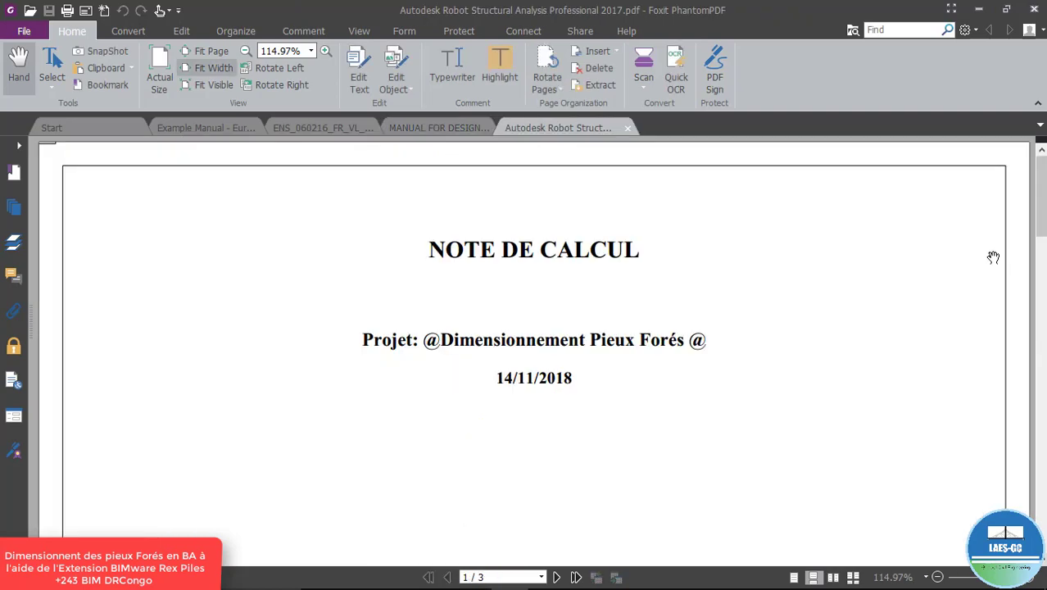
left_click(978, 9)
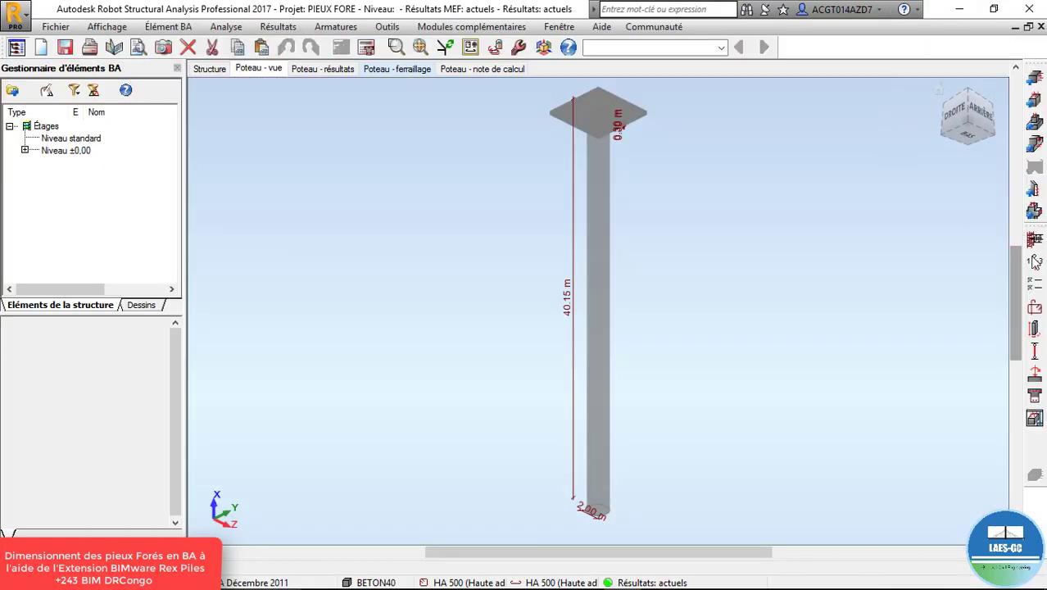
- Generate the pile's calculation note with all proposed sections and the detailed quantity specification
left_click(283, 29)
left_click(305, 46)
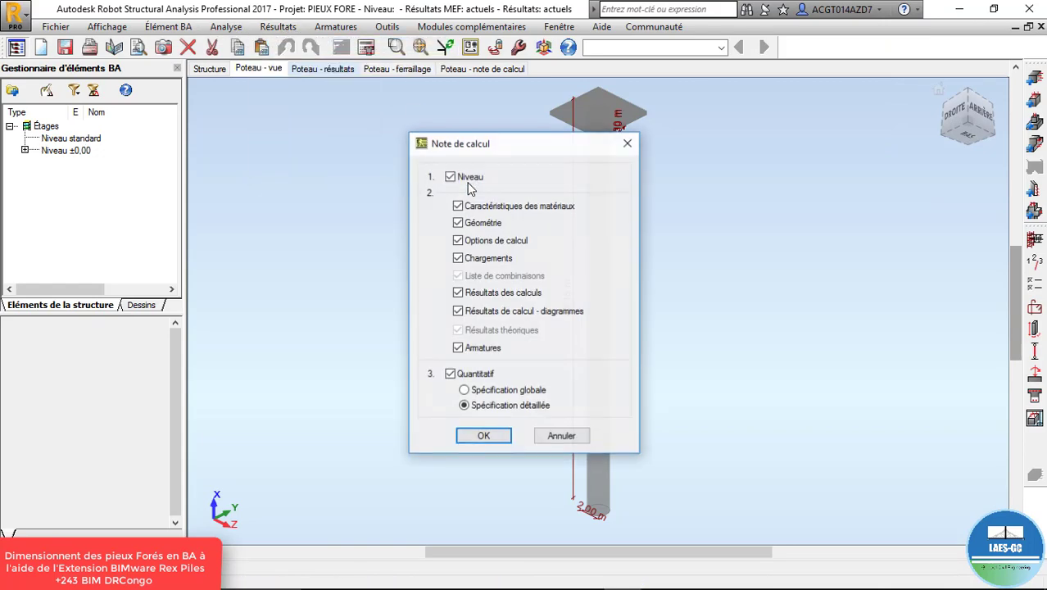
left_click(479, 432)
- Examine the calculation note, including geometry, loads, ULS analysis, reinforcement and quantities
scroll(485, 414, "down", 20)
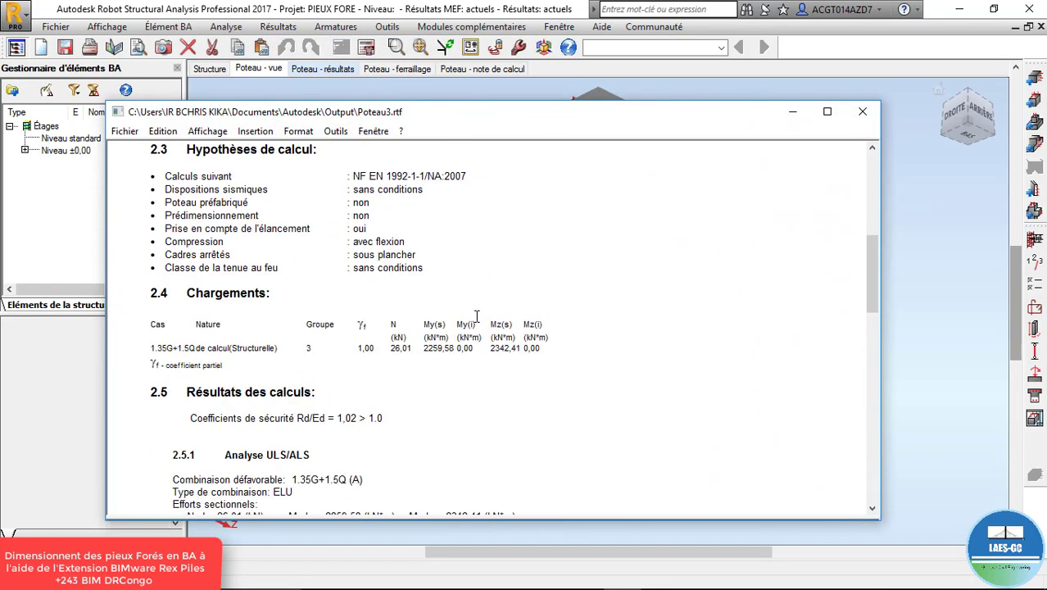
scroll(476, 316, "down", 3)
scroll(480, 307, "up", 4)
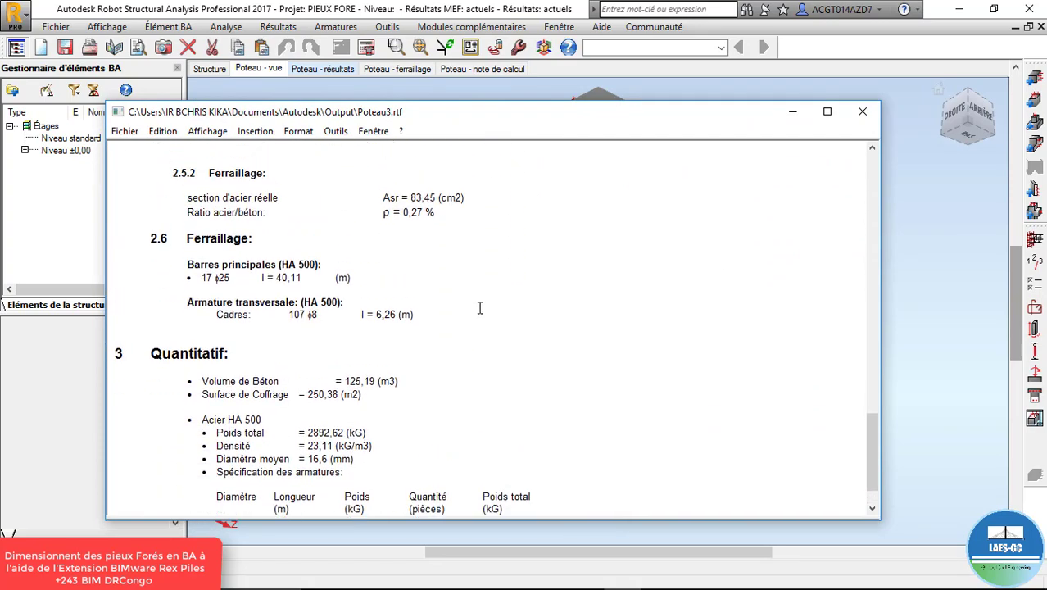
scroll(479, 306, "down", 4)
left_click(827, 112)
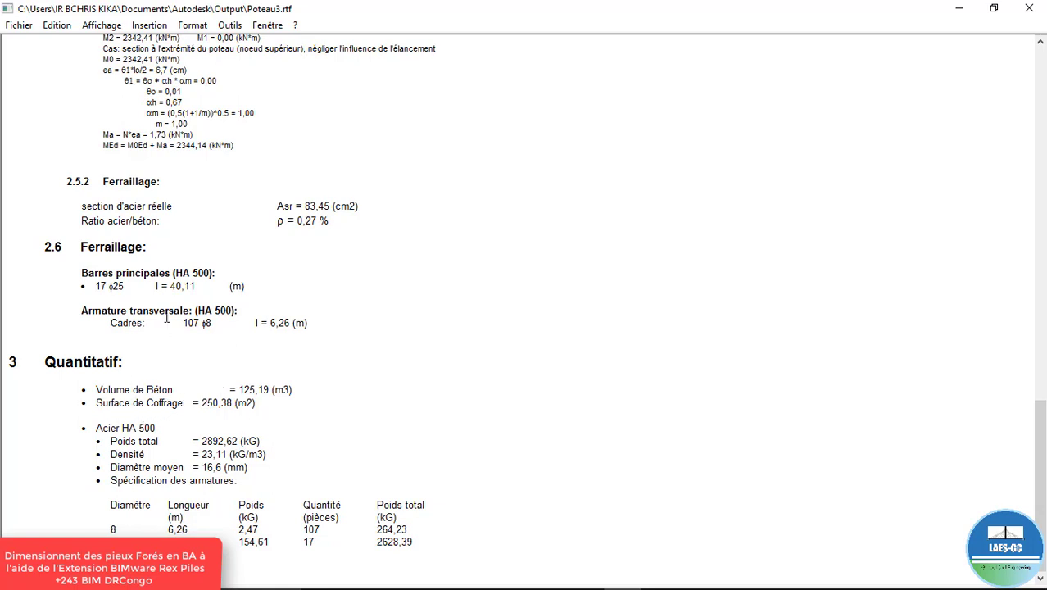
scroll(184, 277, "up", 5)
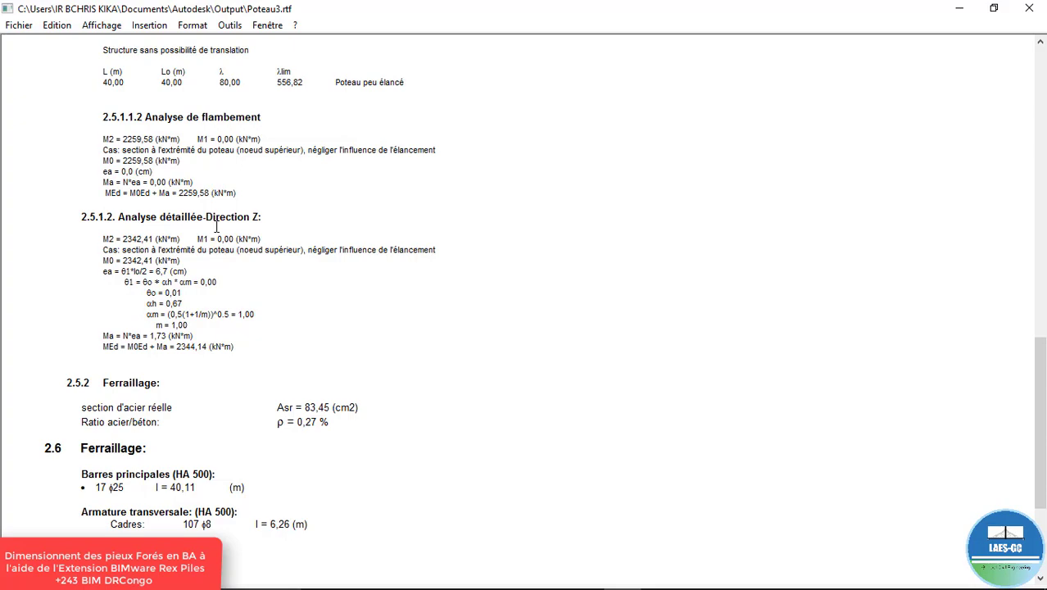
scroll(217, 226, "up", 19)
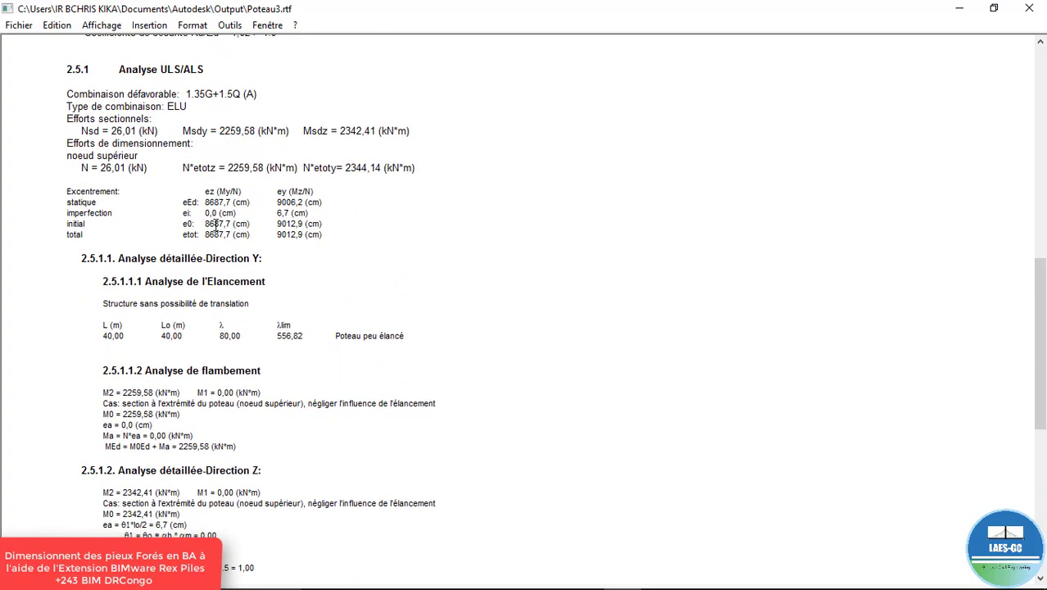
scroll(216, 225, "down", 3)
scroll(215, 225, "up", 7)
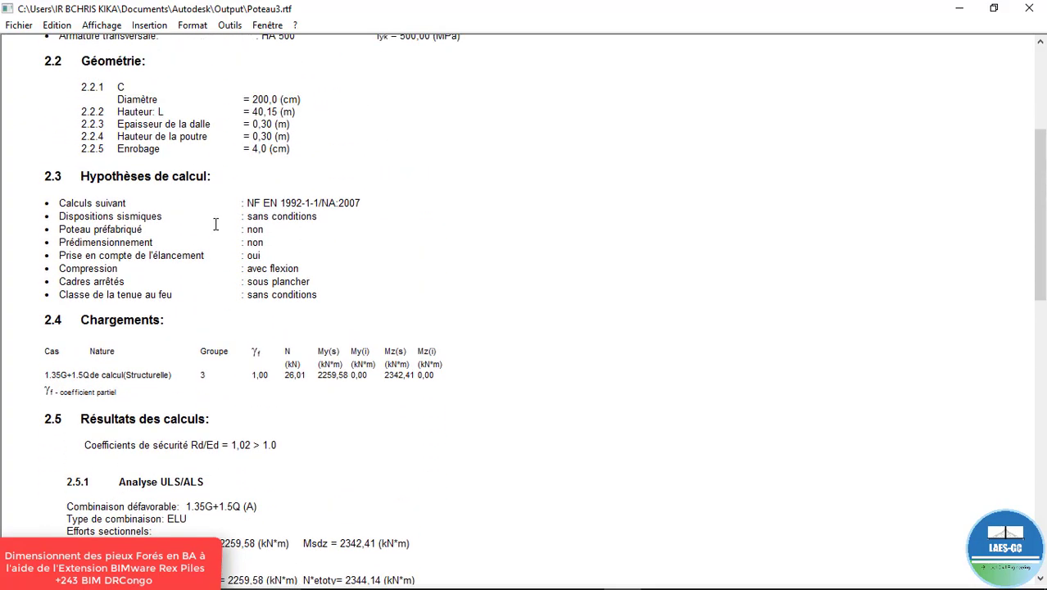
- Save the calculation note as an RTF file named NOTES DE CALCUL PIEUX FOREE in the desktop's Autodesk BIM Training folder
left_click(18, 26)
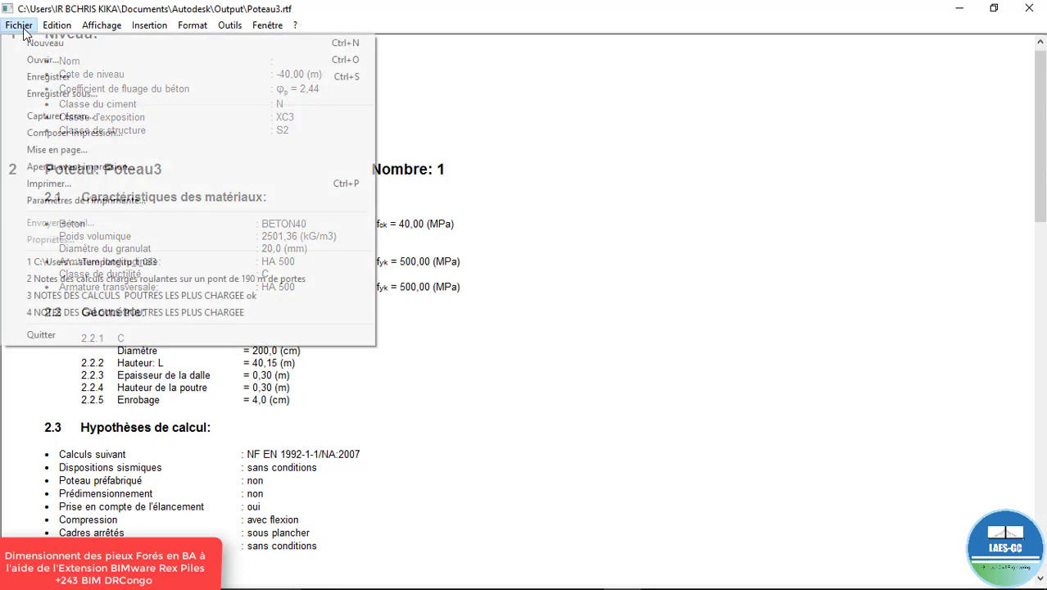
left_click(71, 99)
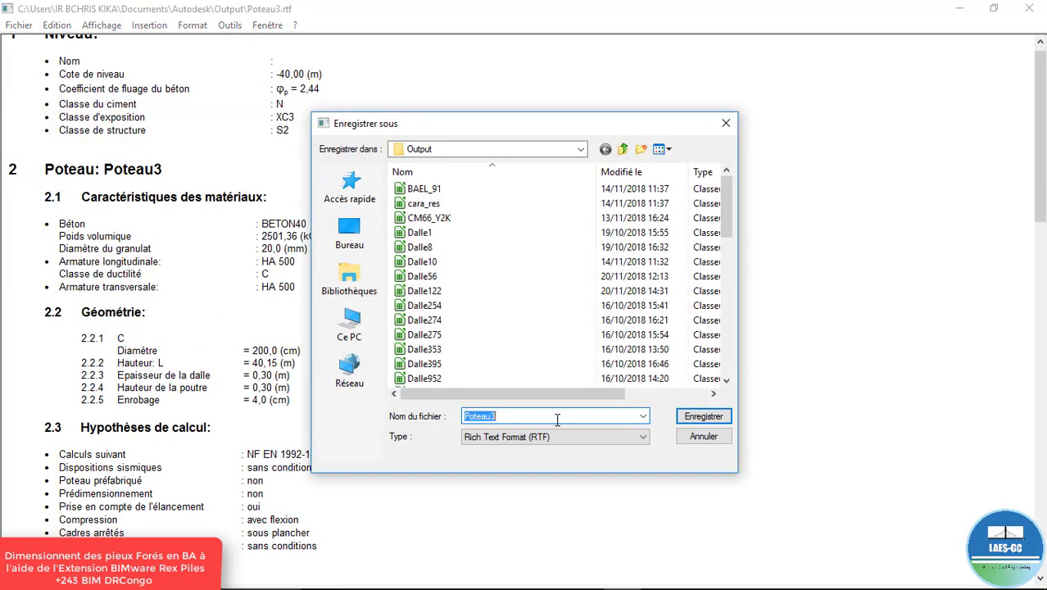
left_click(349, 233)
scroll(482, 308, "down", 5)
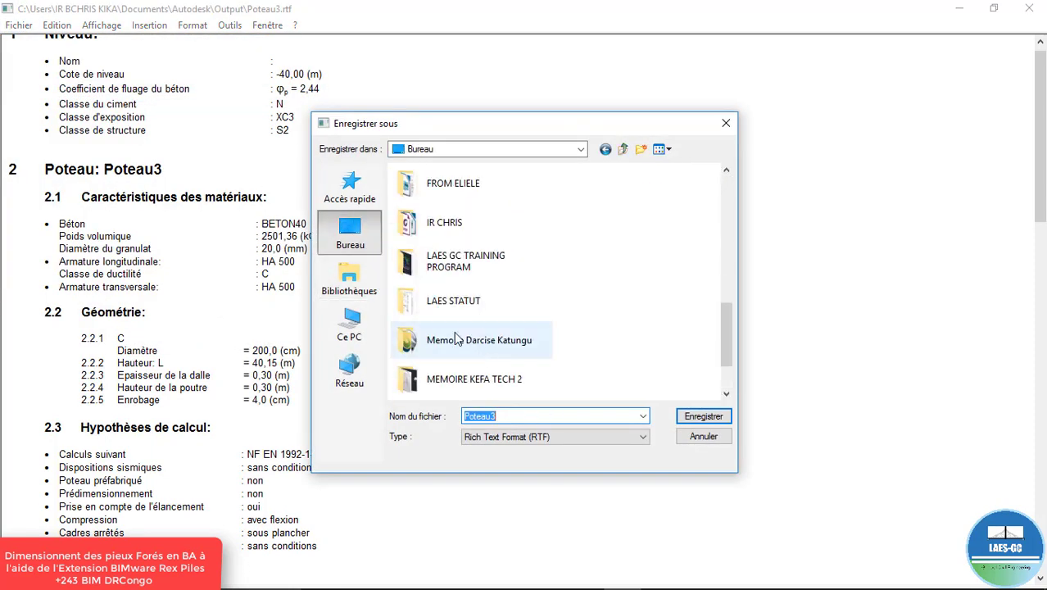
scroll(528, 315, "down", 2)
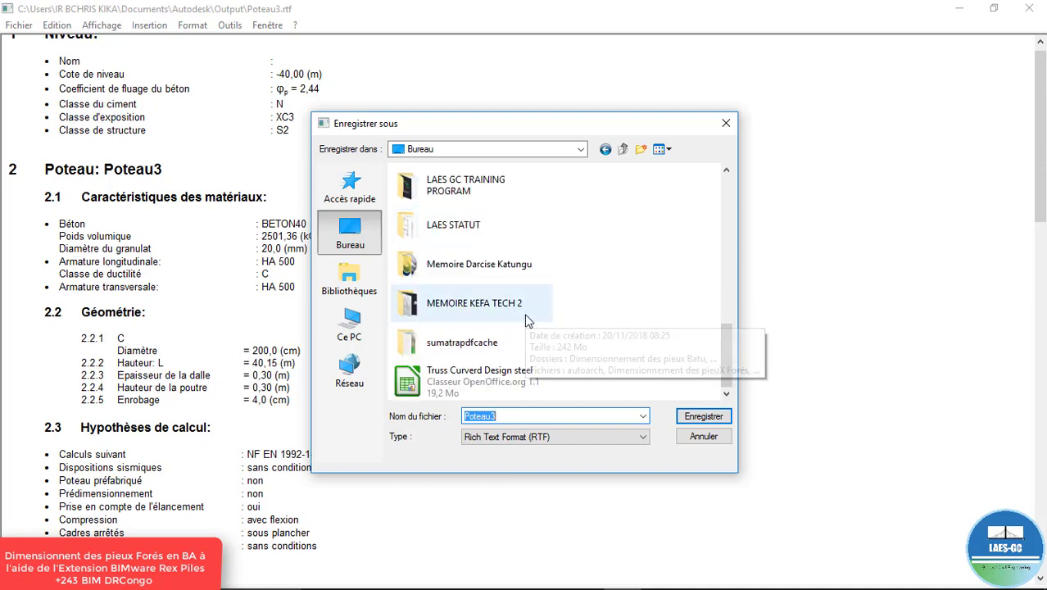
left_click(473, 281)
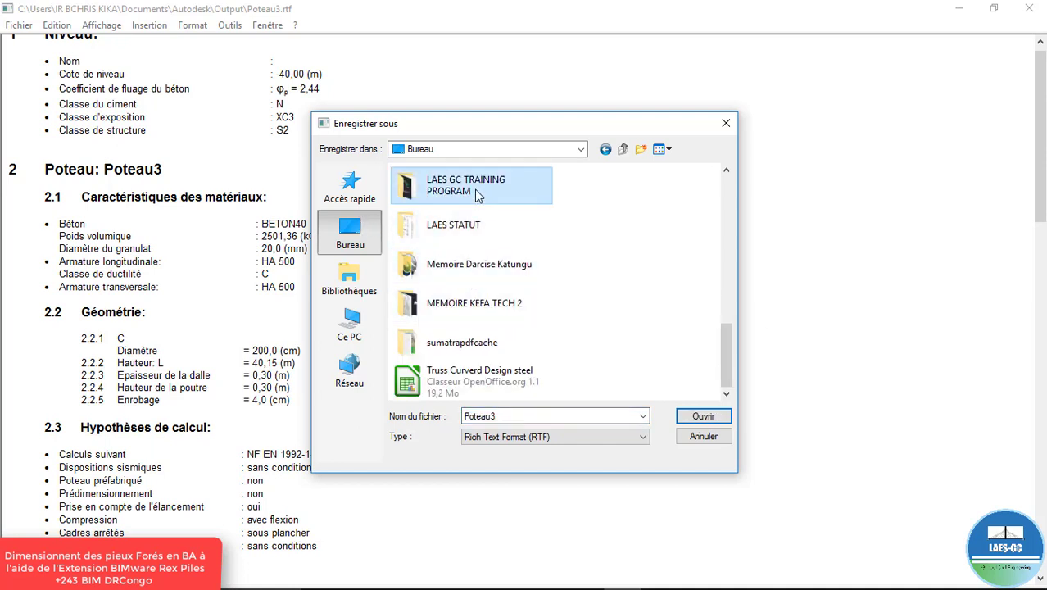
scroll(473, 226, "up", 7)
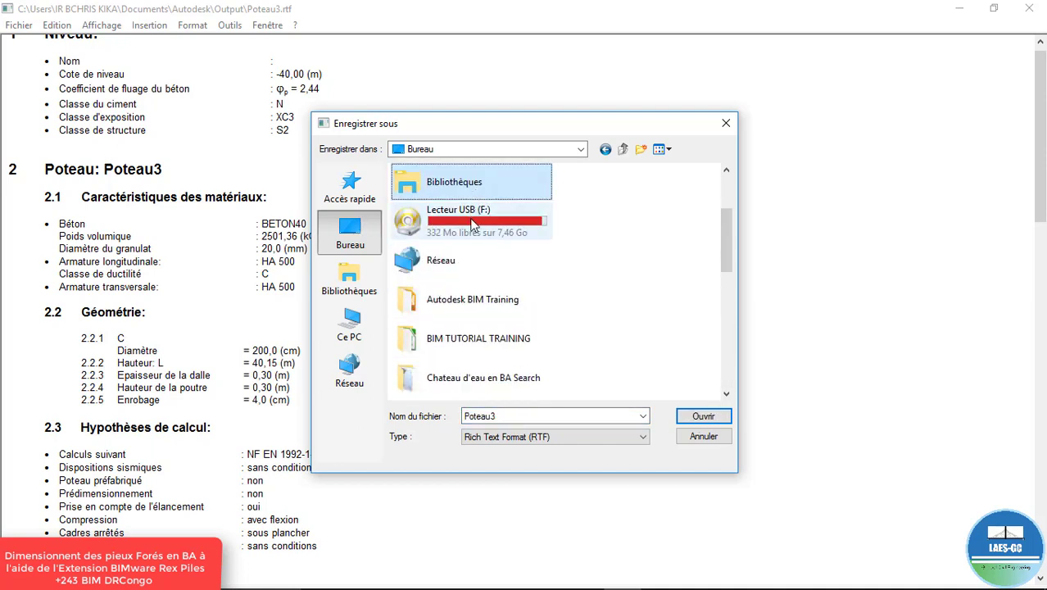
double_click(492, 297)
left_click(530, 416)
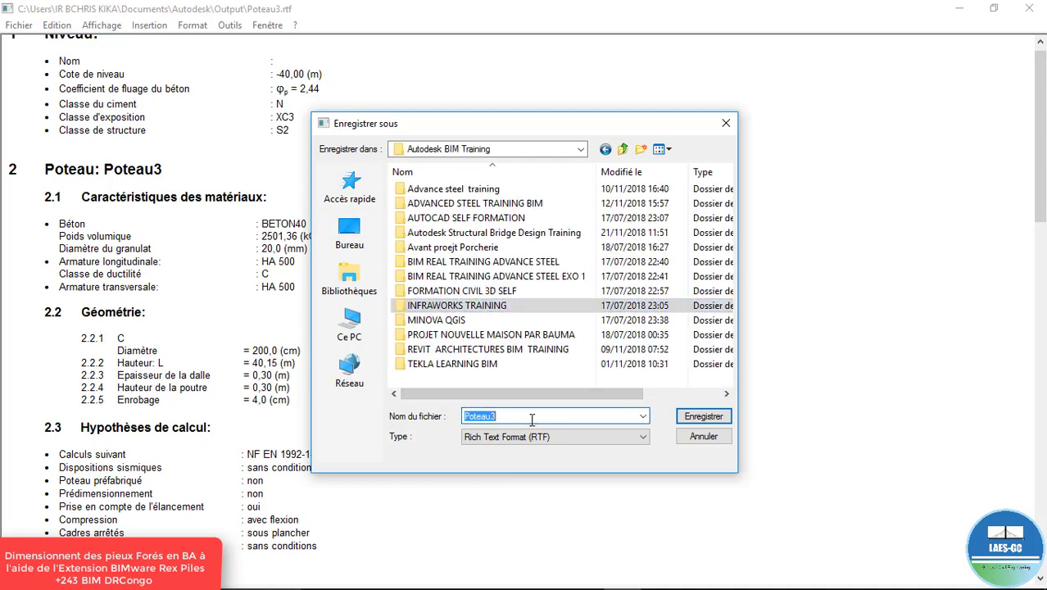
type("NOTES DE CALCUL PIEUX FOREE")
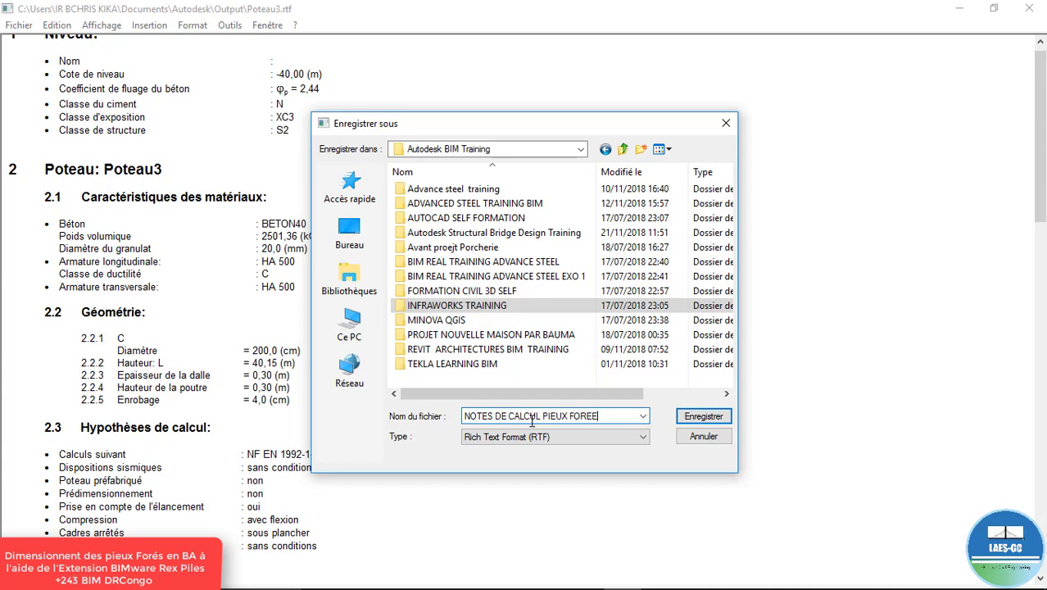
left_click(703, 418)
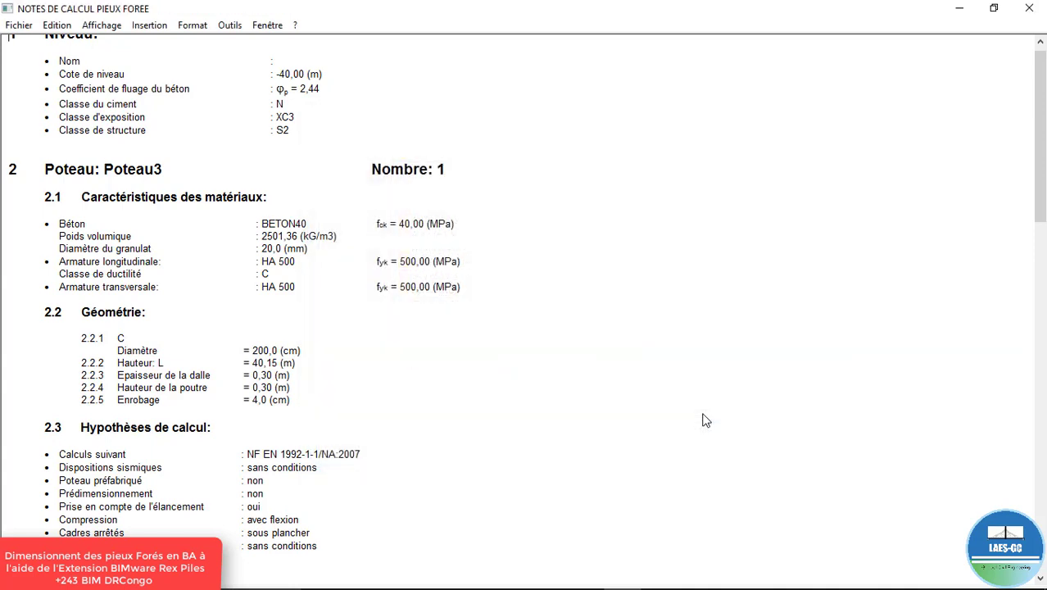
- Minimize the open windows, check the desktop's Autodesk BIM Training folder for the saved calculation note, and close the folder
left_click(957, 8)
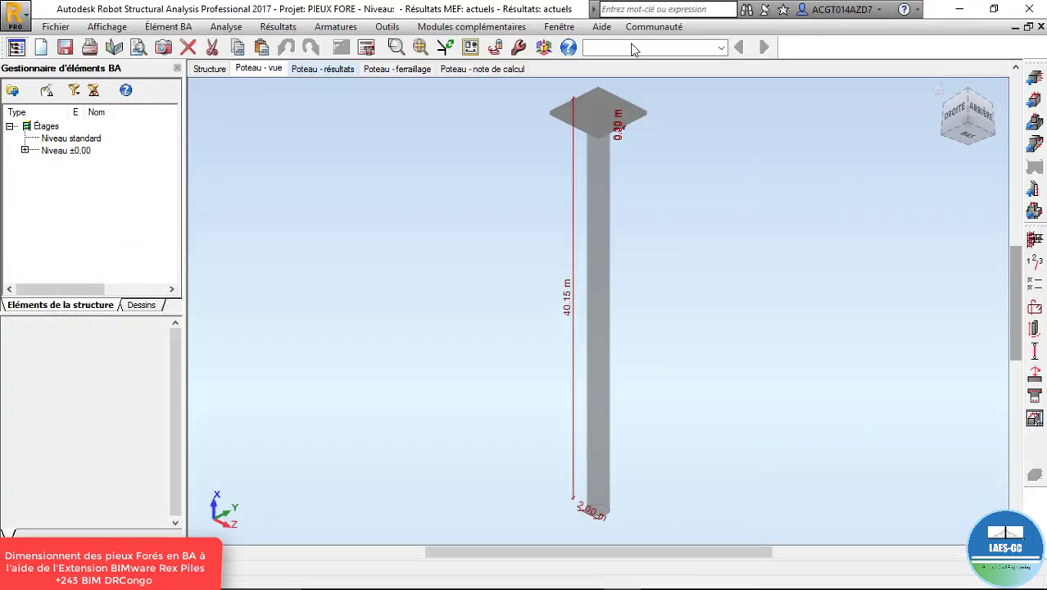
left_click(962, 12)
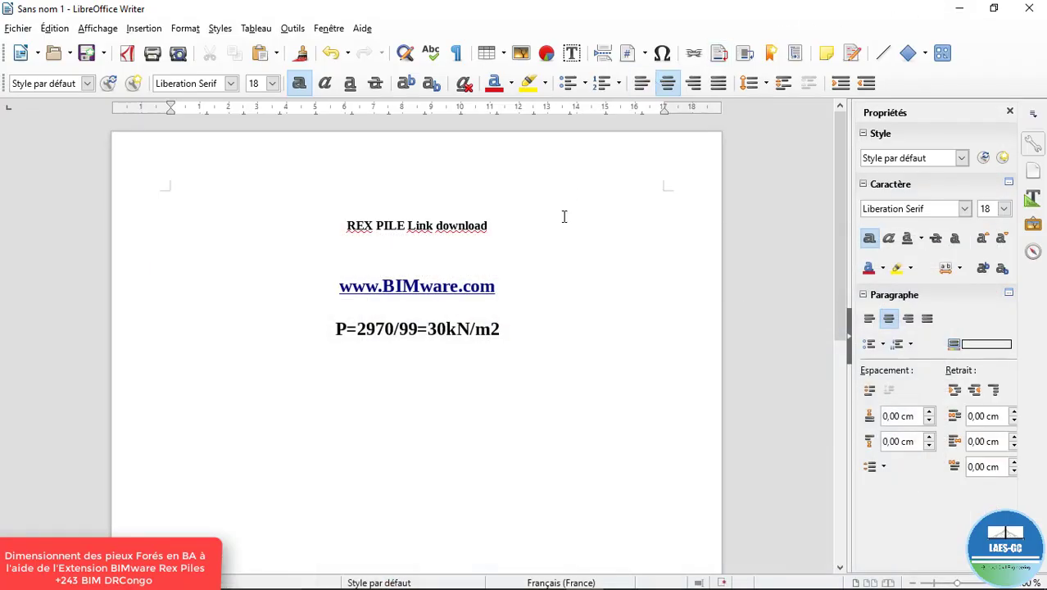
left_click(958, 8)
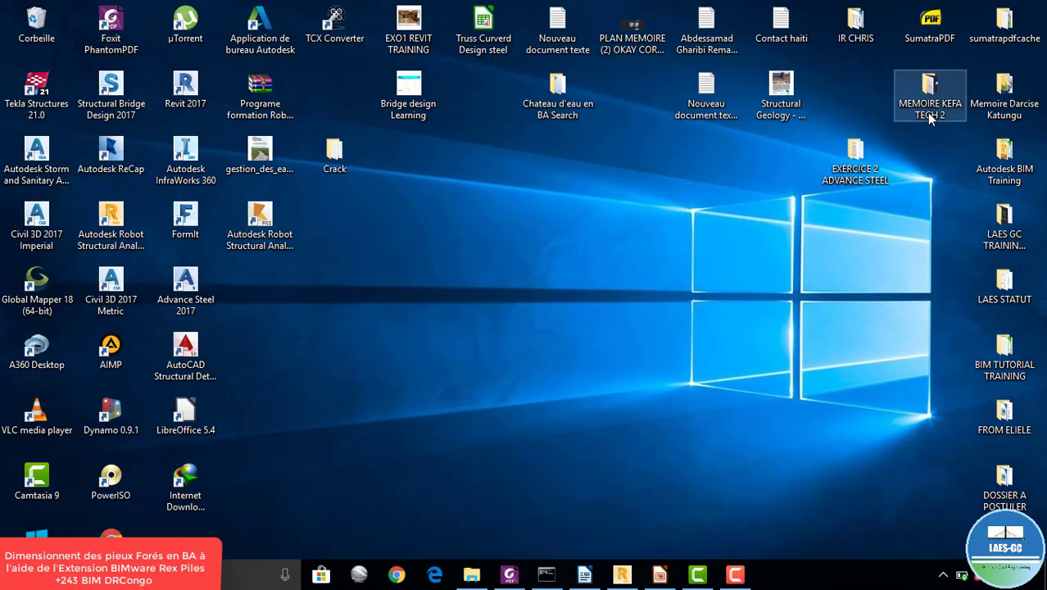
double_click(1019, 174)
scroll(586, 352, "down", 1)
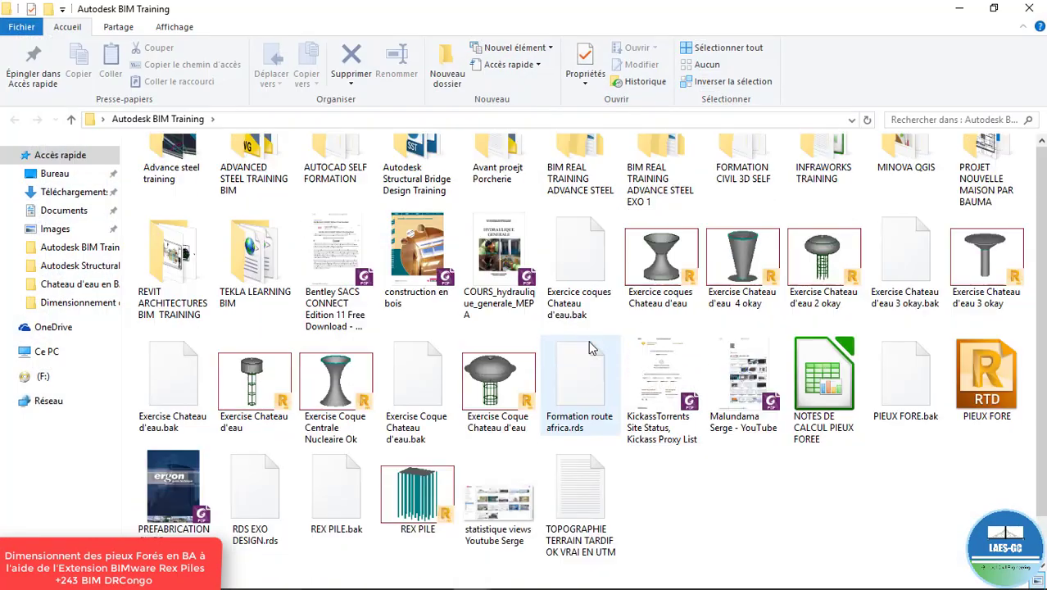
right_click(806, 382)
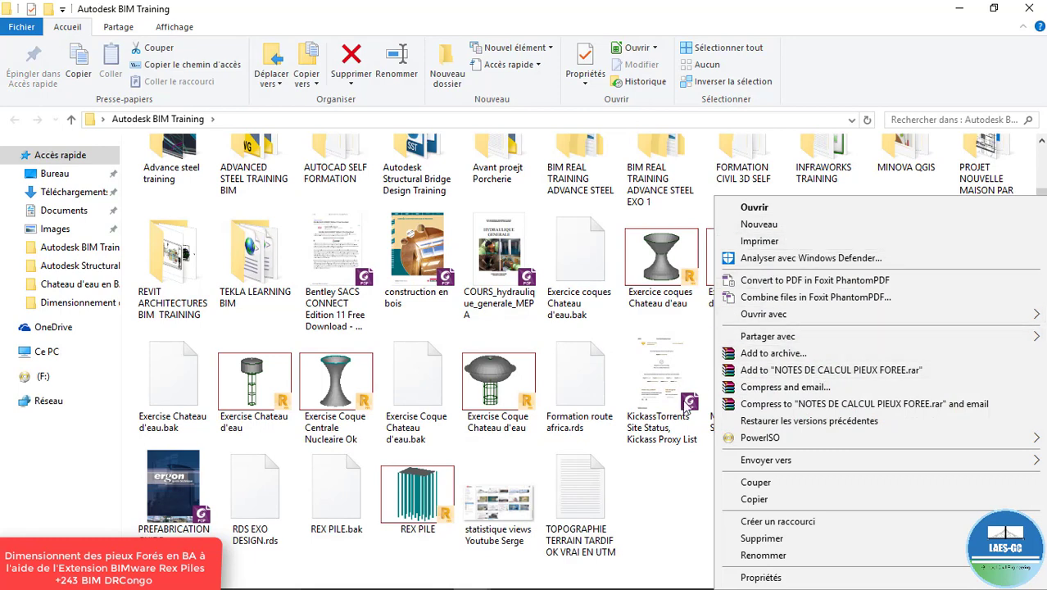
left_click(645, 481)
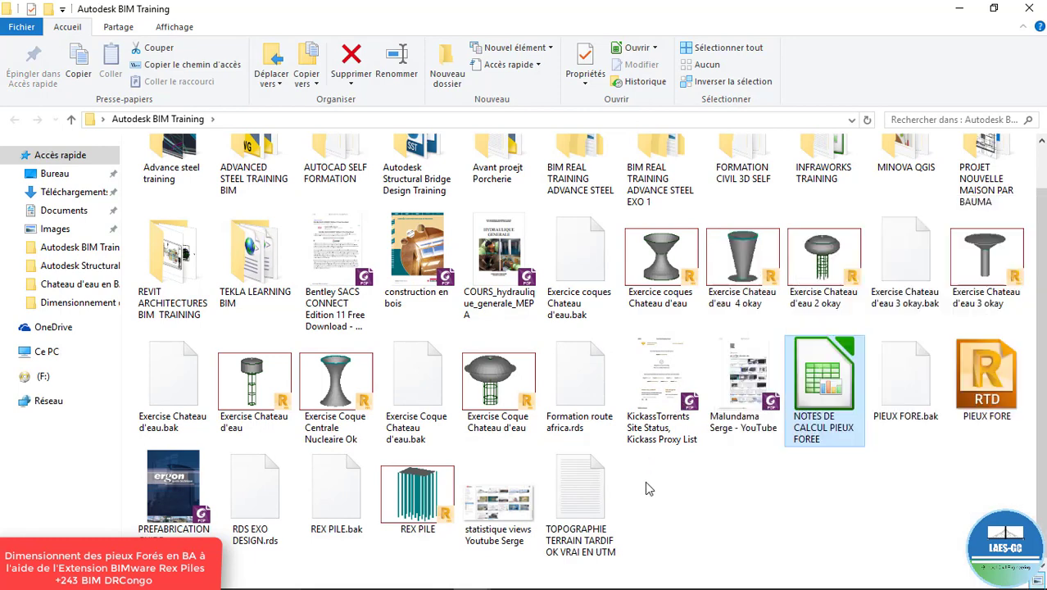
left_click(595, 397)
scroll(595, 397, "up", 1)
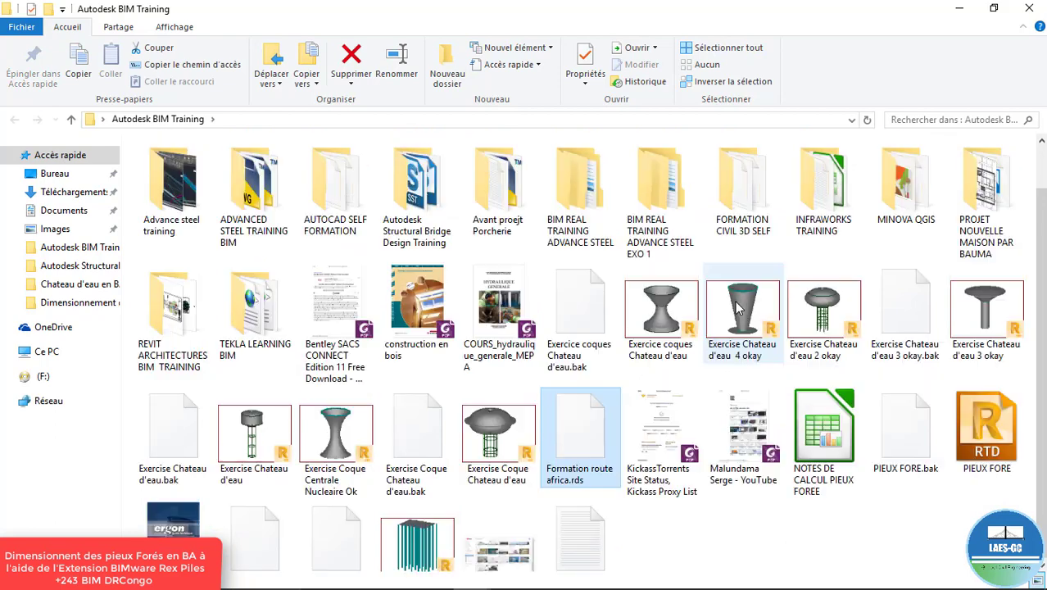
scroll(737, 312, "down", 1)
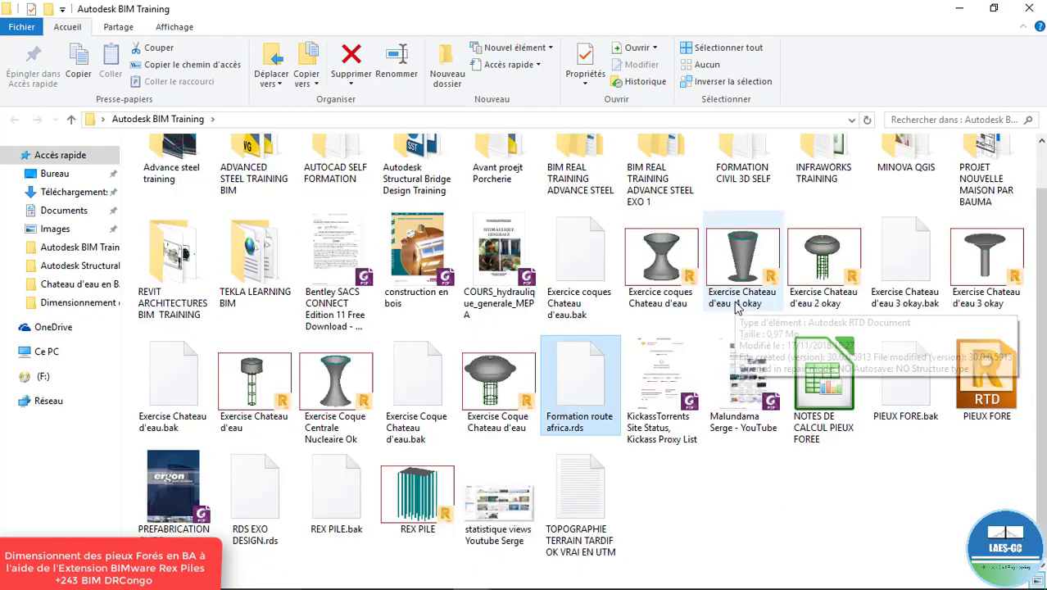
left_click(1031, 8)
- Open the geotechnical pile design note NOTES DIMENSIONNEMENT GEOTECHNIQUE PIEUX.rtf in LibreOffice Writer
double_click(1008, 350)
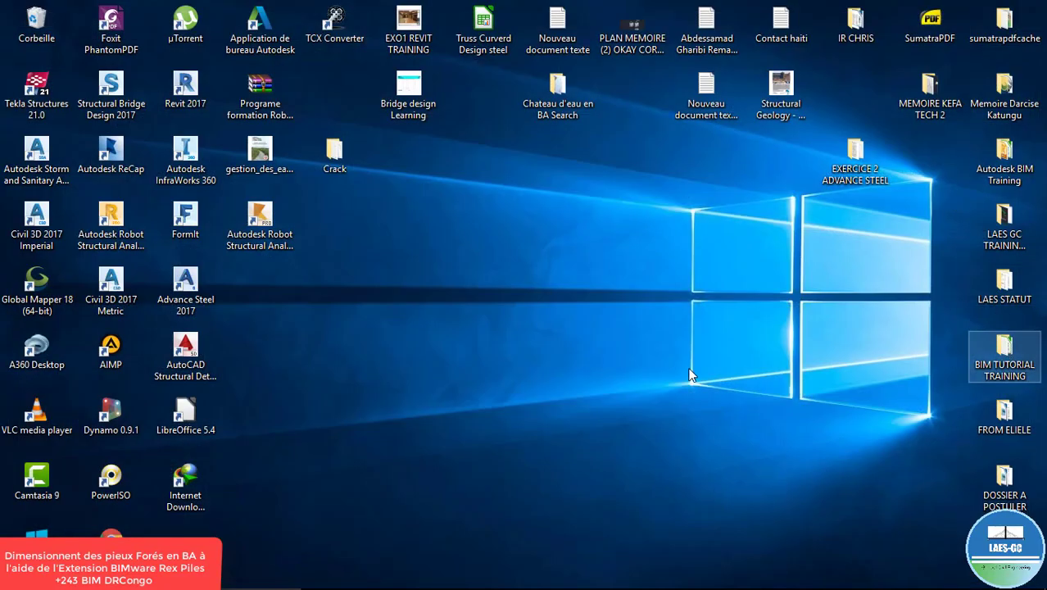
scroll(402, 339, "down", 10)
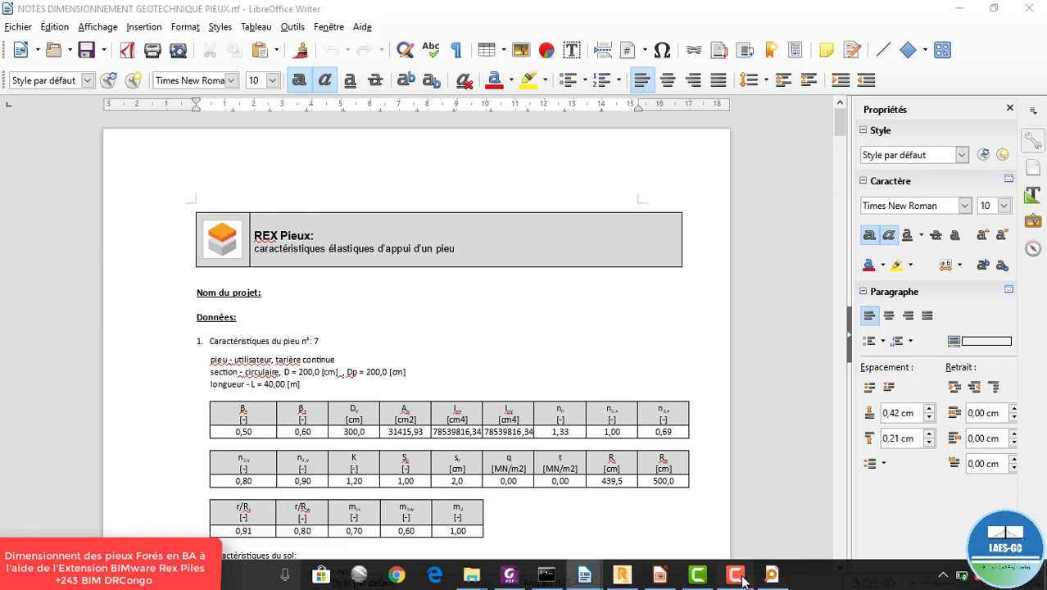
left_click(741, 580)
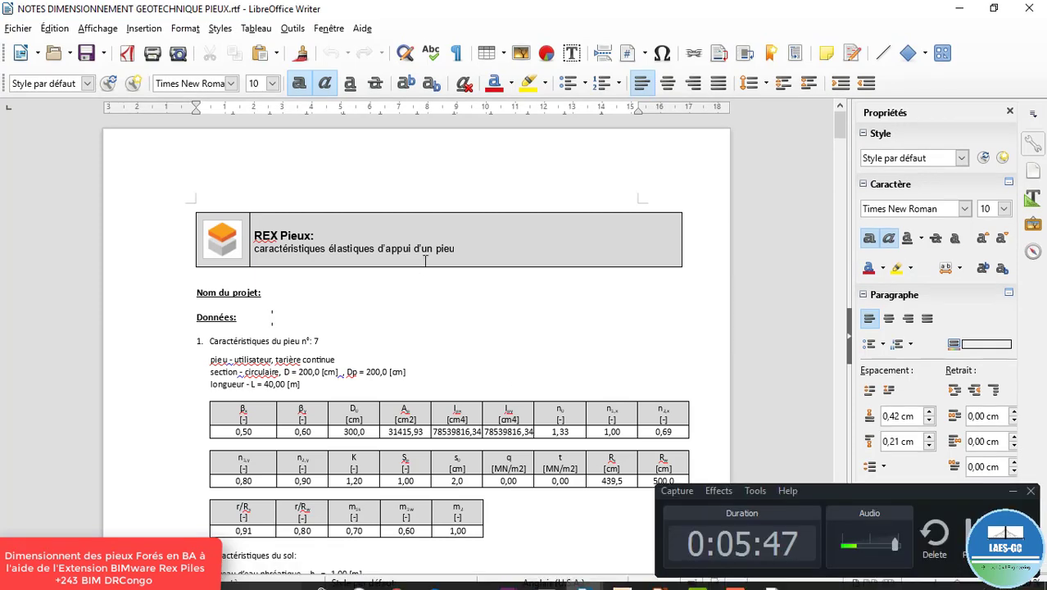
- Examine the geotechnical note's soil reaction modulus and elastic support tables for the X and Y directions, through to the shear modulus section
scroll(805, 335, "down", 15)
scroll(805, 335, "down", 5)
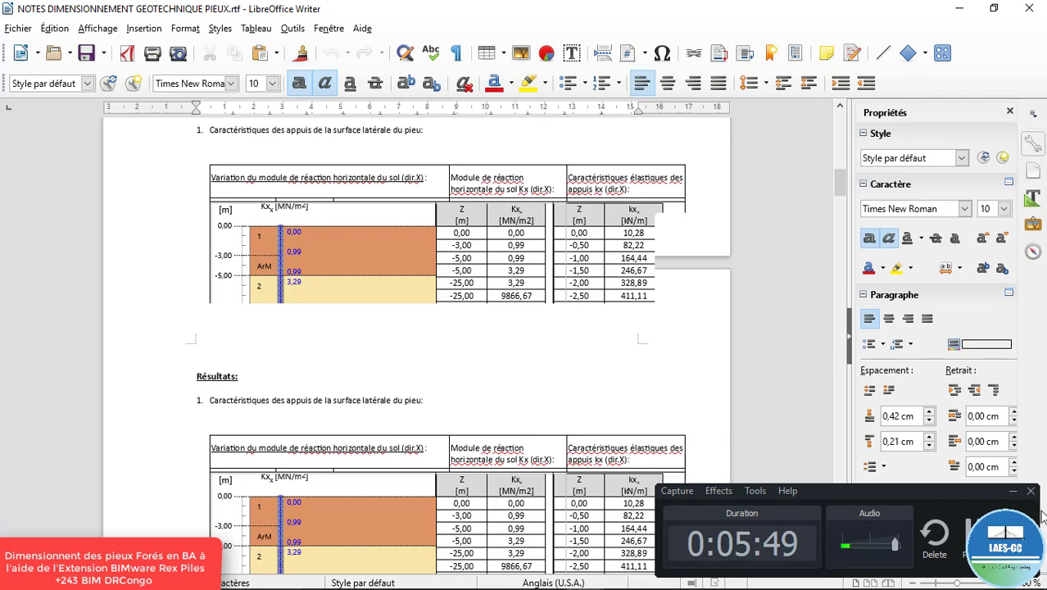
left_click(332, 314)
scroll(361, 291, "down", 6)
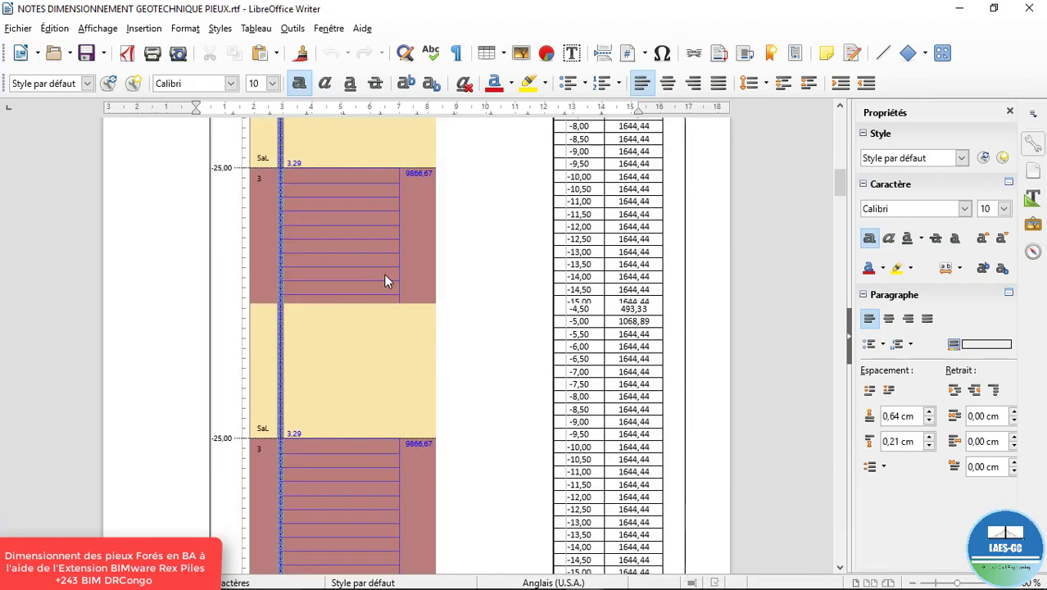
scroll(513, 305, "up", 8)
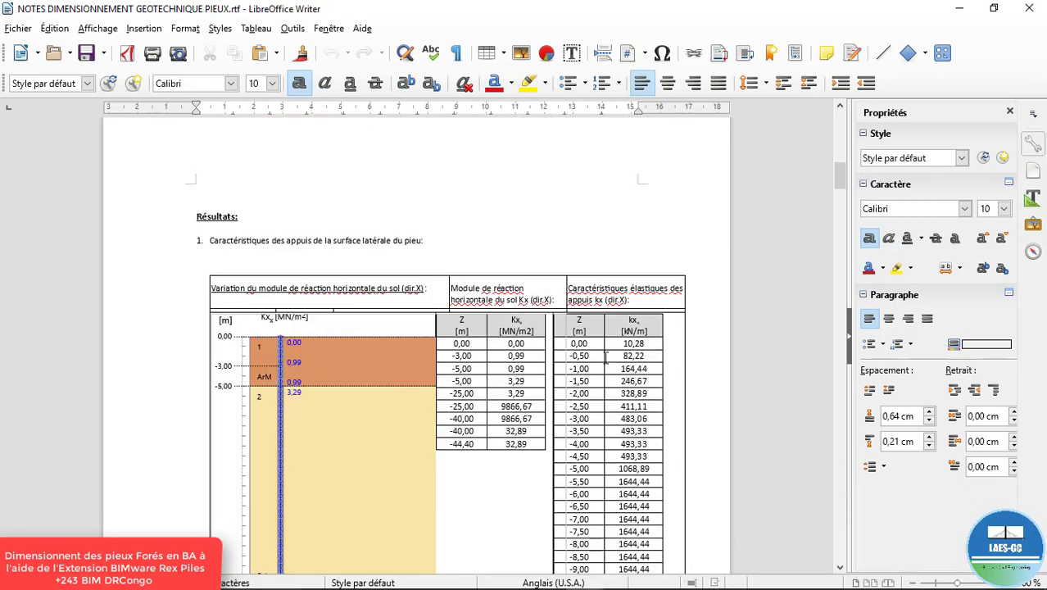
scroll(640, 299, "down", 2)
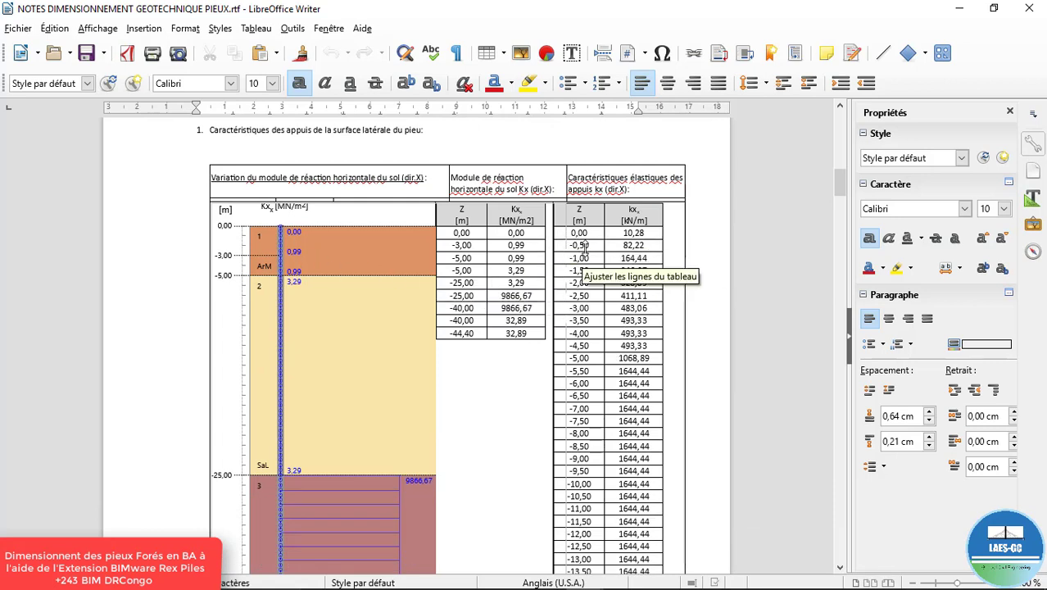
scroll(417, 250, "down", 10)
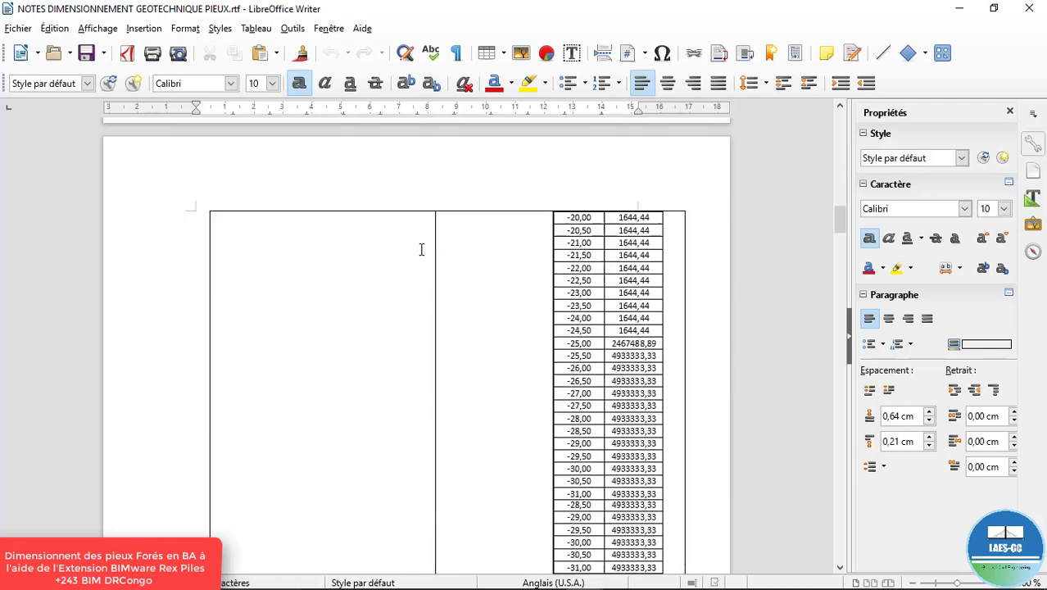
scroll(421, 249, "down", 15)
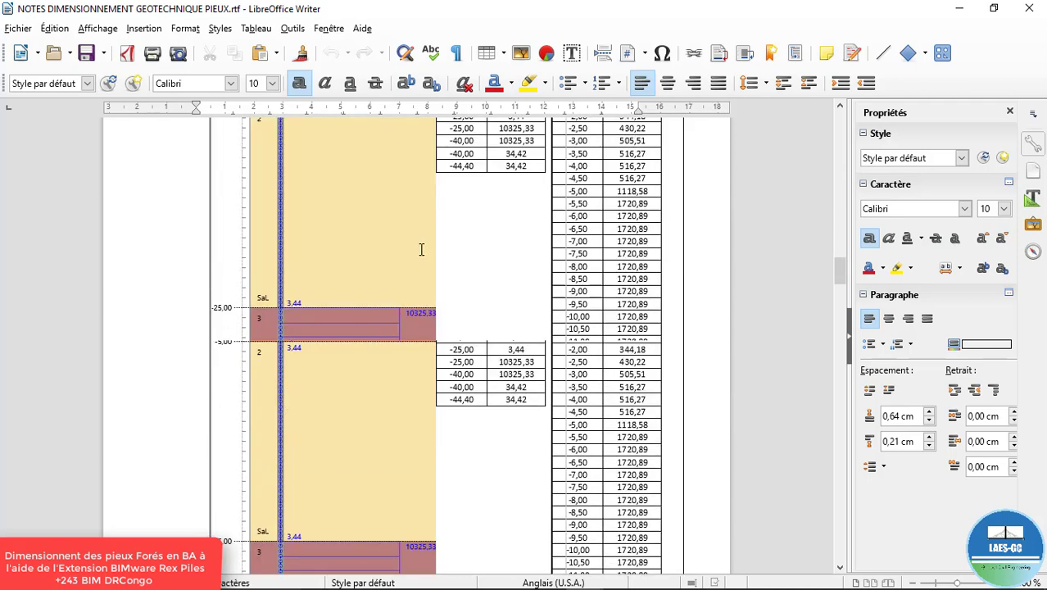
scroll(421, 250, "down", 12)
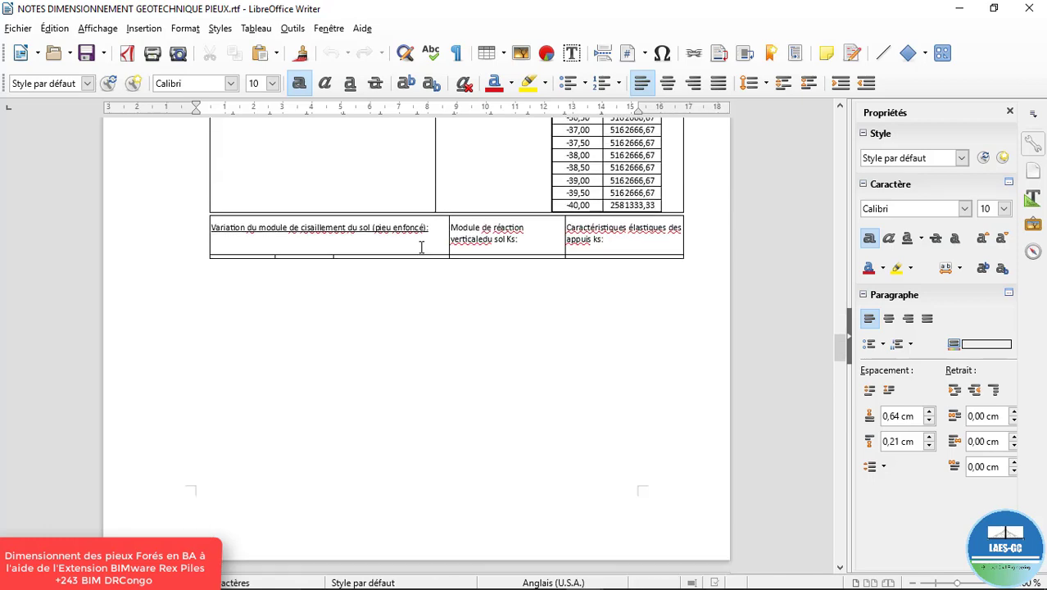
scroll(421, 246, "down", 15)
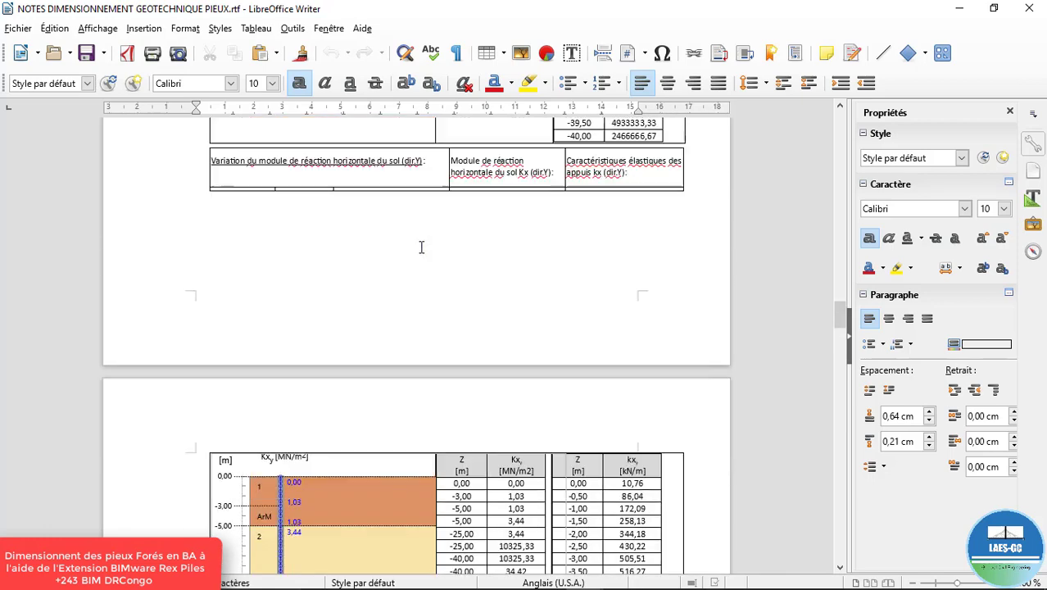
scroll(421, 246, "down", 15)
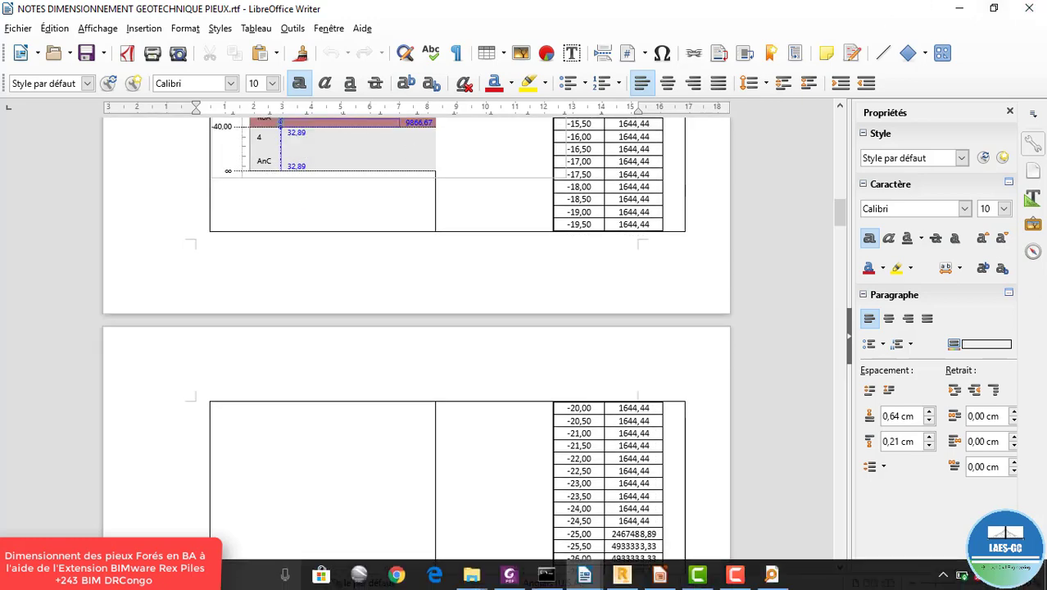
- Review the note's pile and soil characteristics and its X-direction lateral support results, and minimize the document
scroll(599, 354, "up", 5)
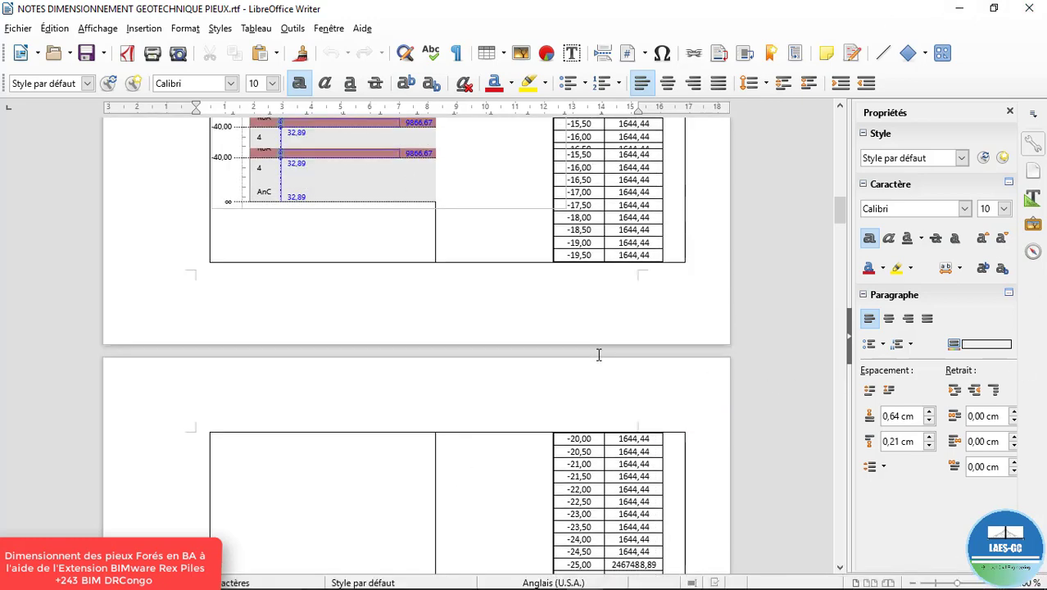
scroll(596, 354, "up", 5)
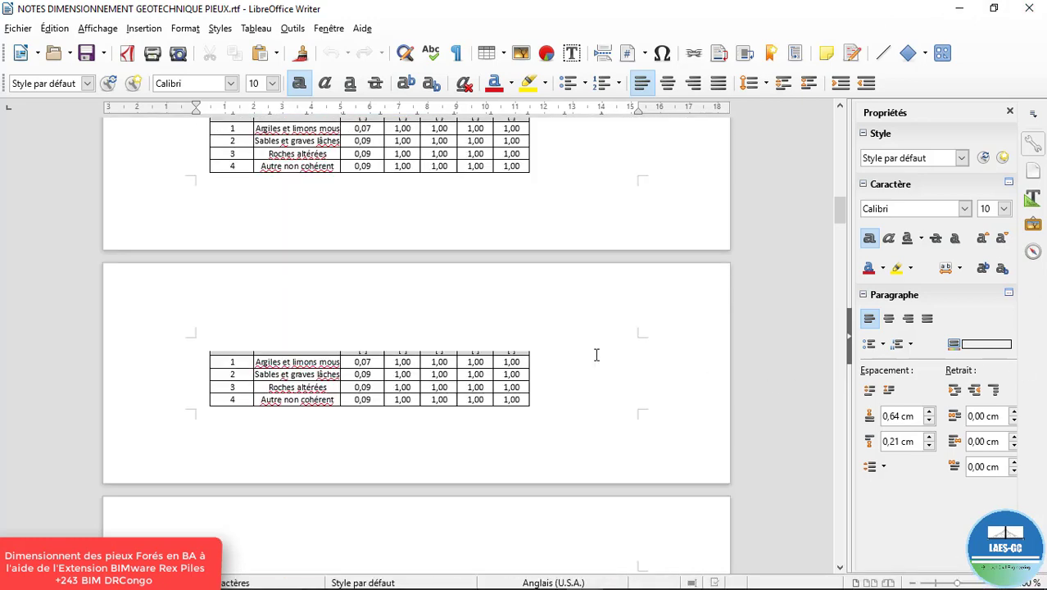
scroll(597, 354, "up", 6)
scroll(595, 354, "down", 3)
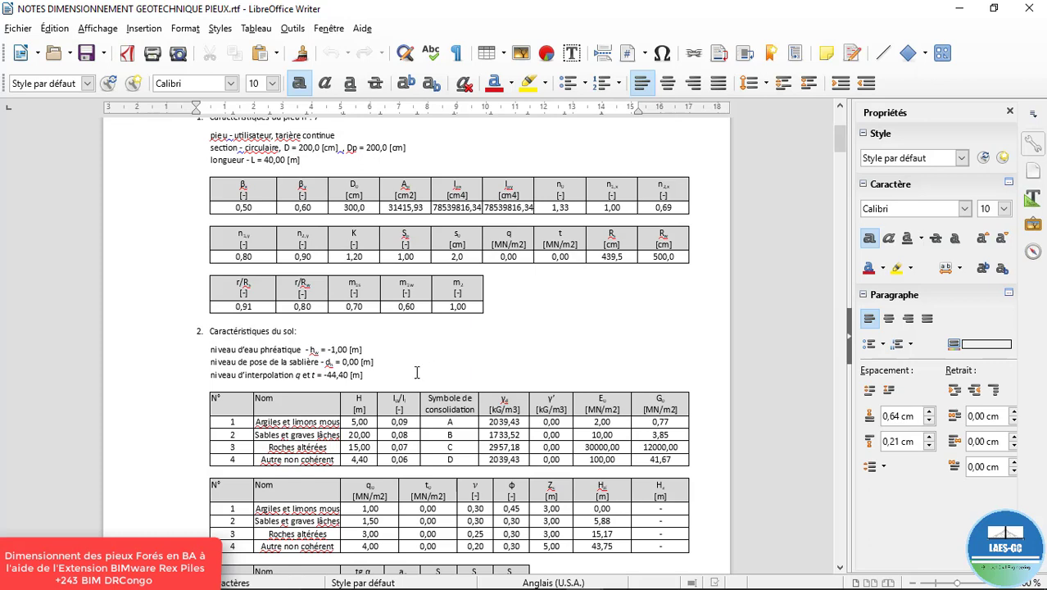
scroll(405, 374, "down", 5)
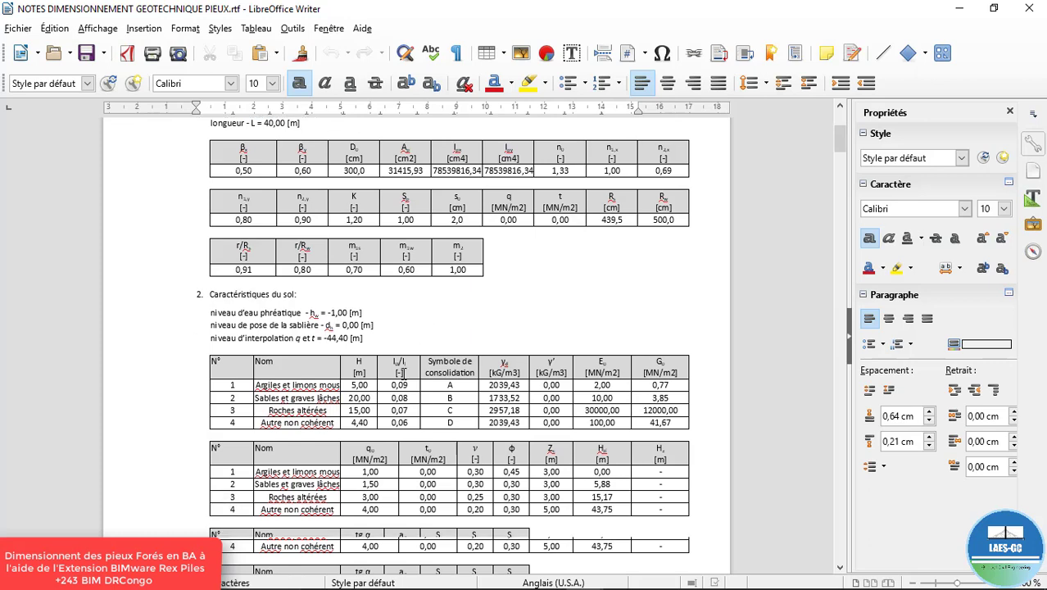
scroll(404, 374, "down", 9)
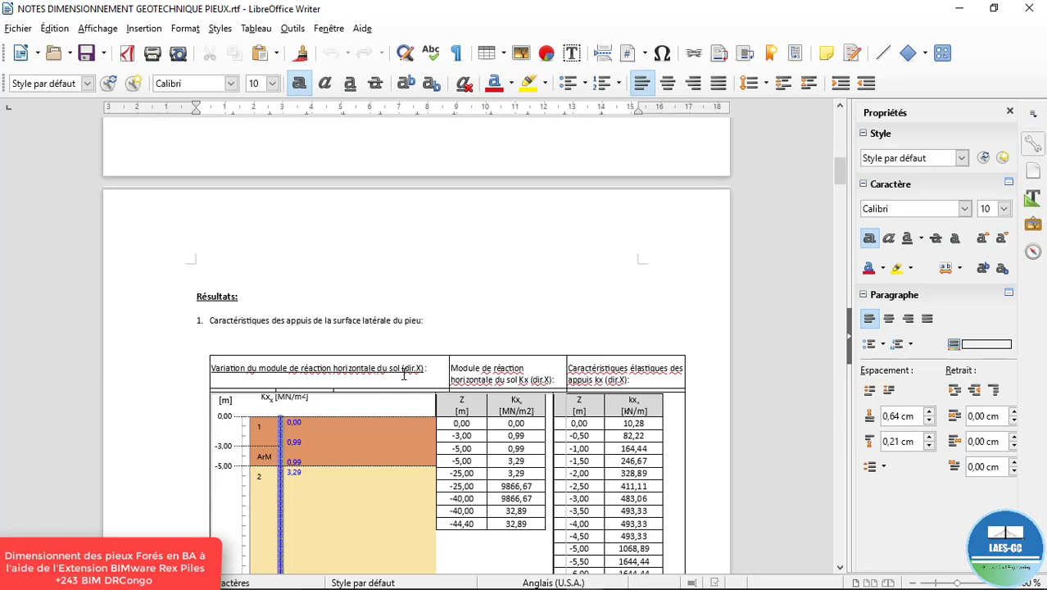
scroll(404, 374, "down", 6)
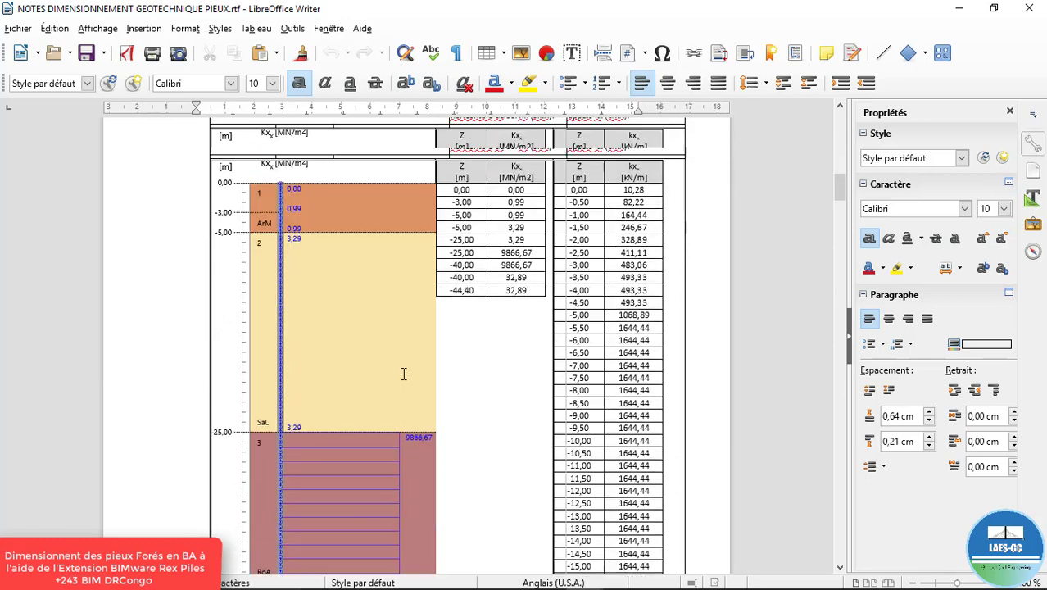
scroll(404, 374, "up", 2)
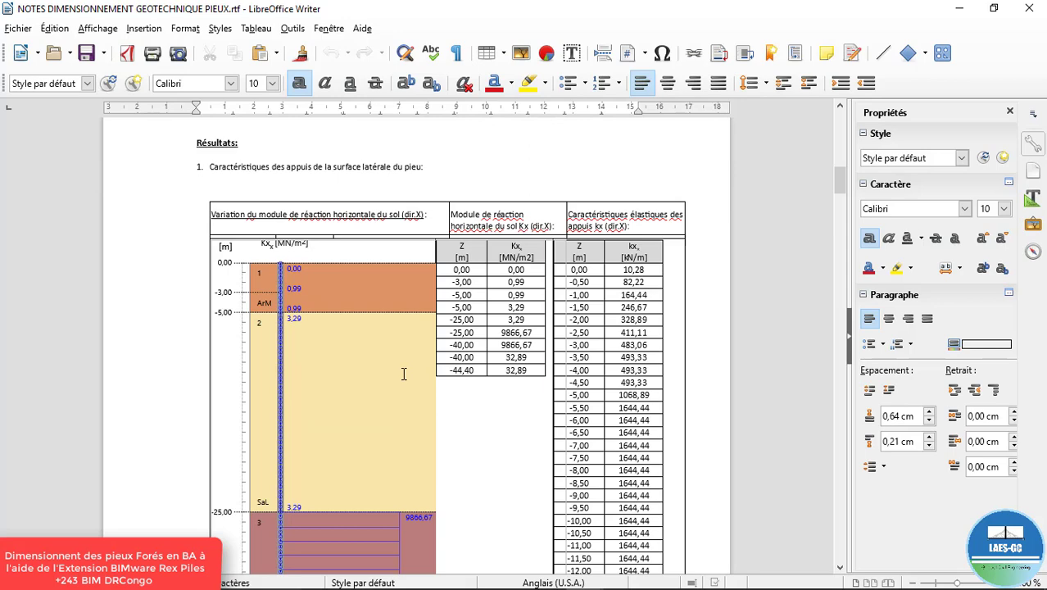
scroll(477, 338, "down", 15)
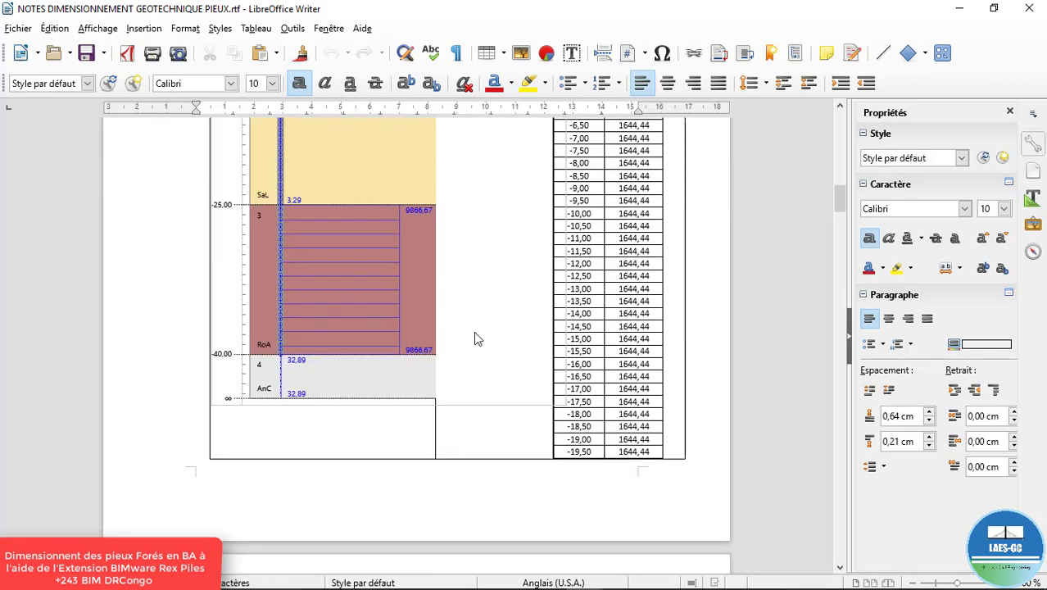
scroll(477, 338, "down", 13)
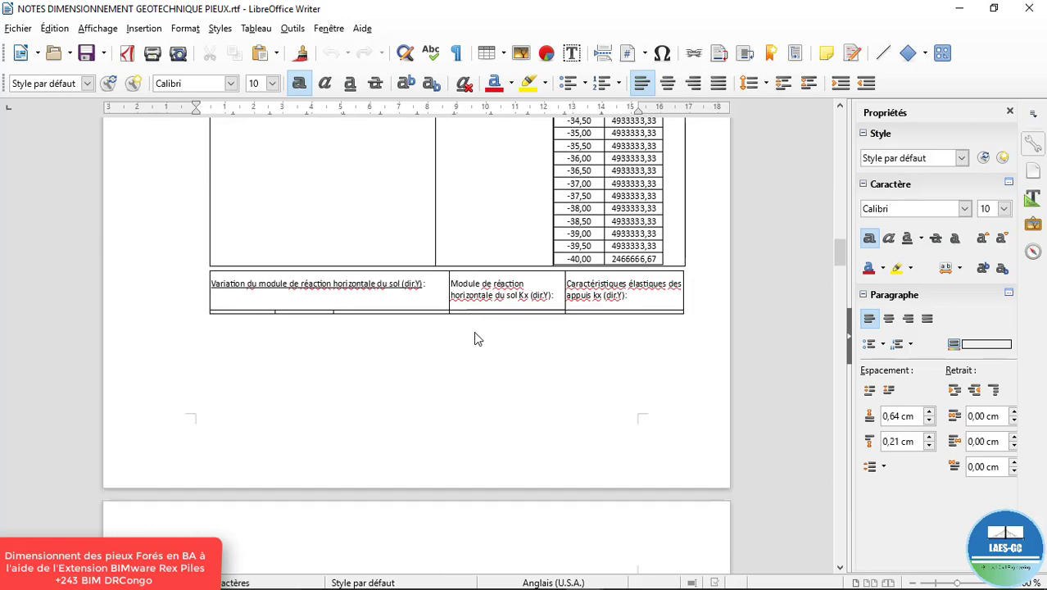
scroll(474, 334, "up", 6)
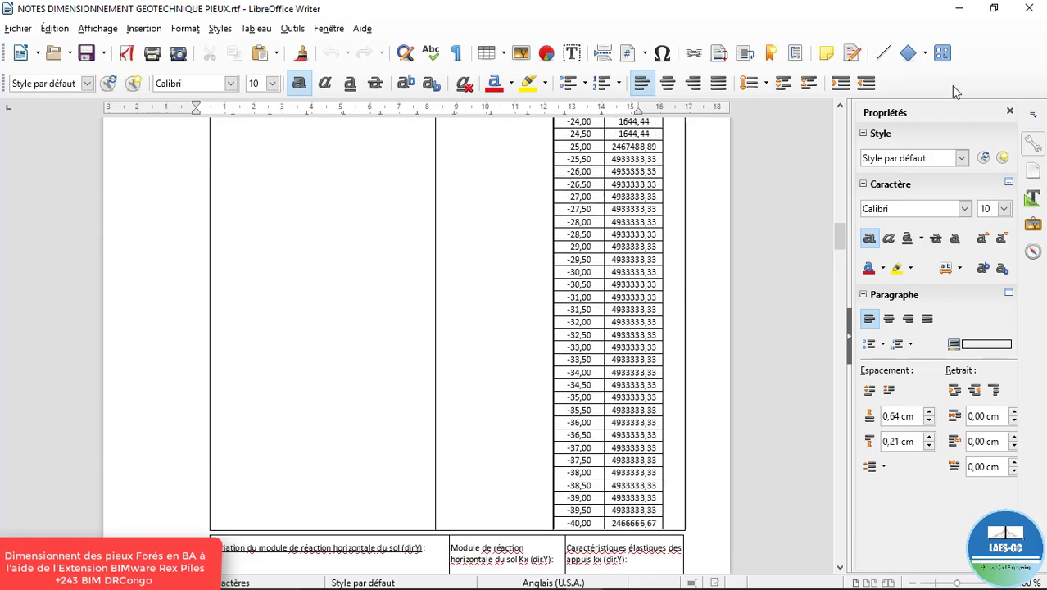
left_click(961, 11)
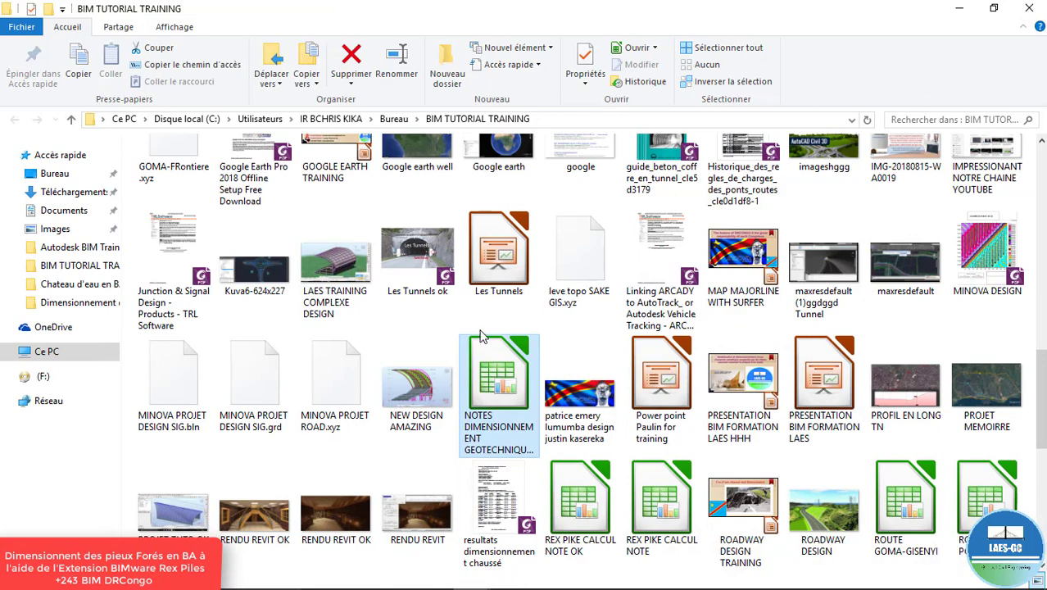
- Switch to the Robot calculation PDF in Foxit PhantomPDF, check the pile reinforcement drawing after page 2, and minimize it
key("alt+Tab")
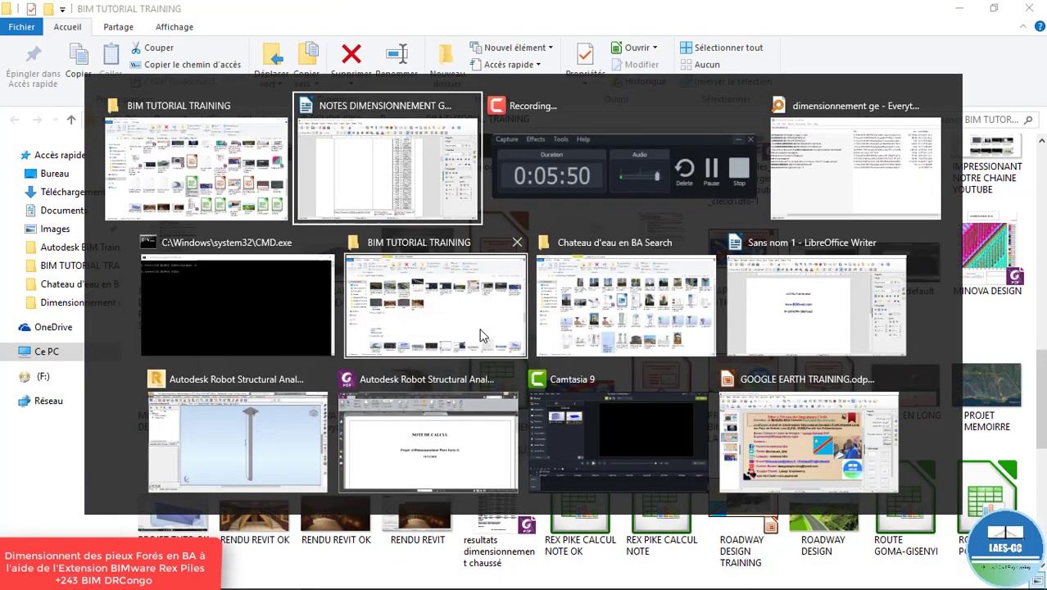
key("alt+Tab")
key("alt+Tab")
key("alt+Tab")
key("alt+Tab")
key("alt+Tab")
key("alt+Tab")
key("alt+Tab")
key("alt+Tab")
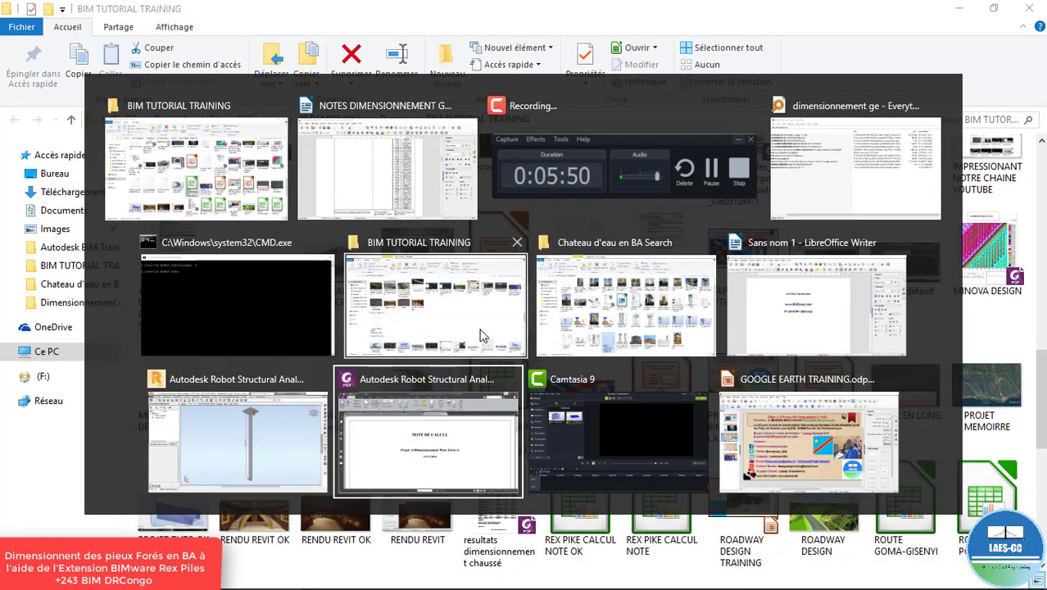
scroll(679, 216, "down", 15)
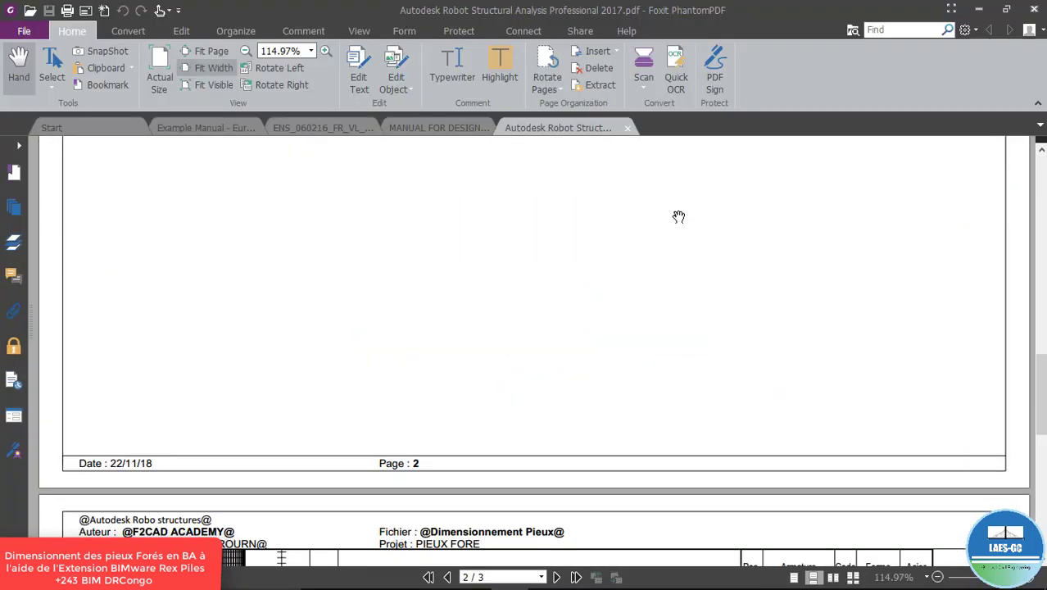
scroll(678, 216, "down", 8)
scroll(678, 216, "up", 7)
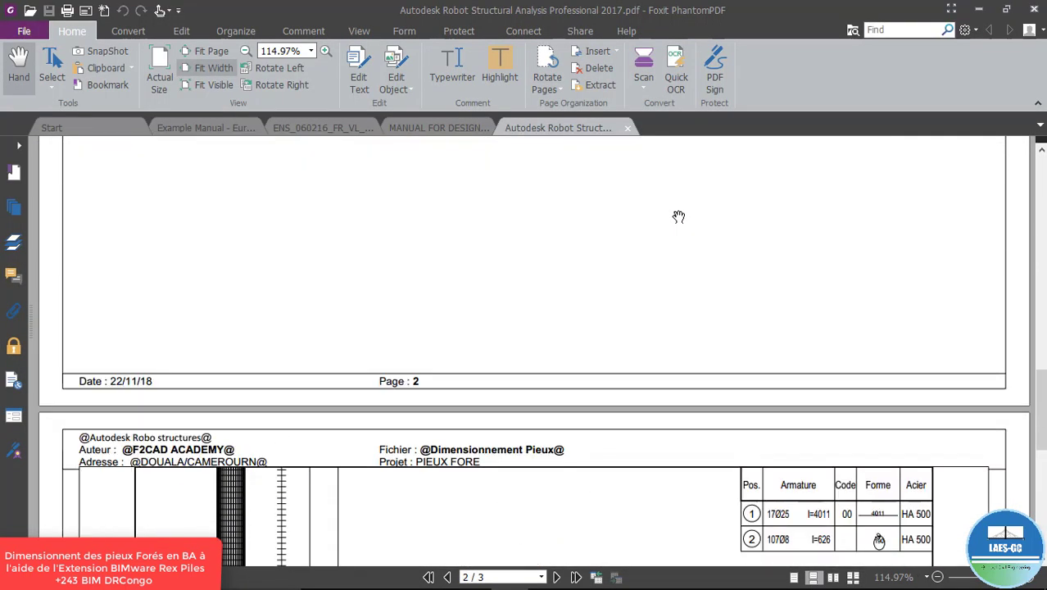
scroll(678, 216, "down", 4)
left_click(980, 8)
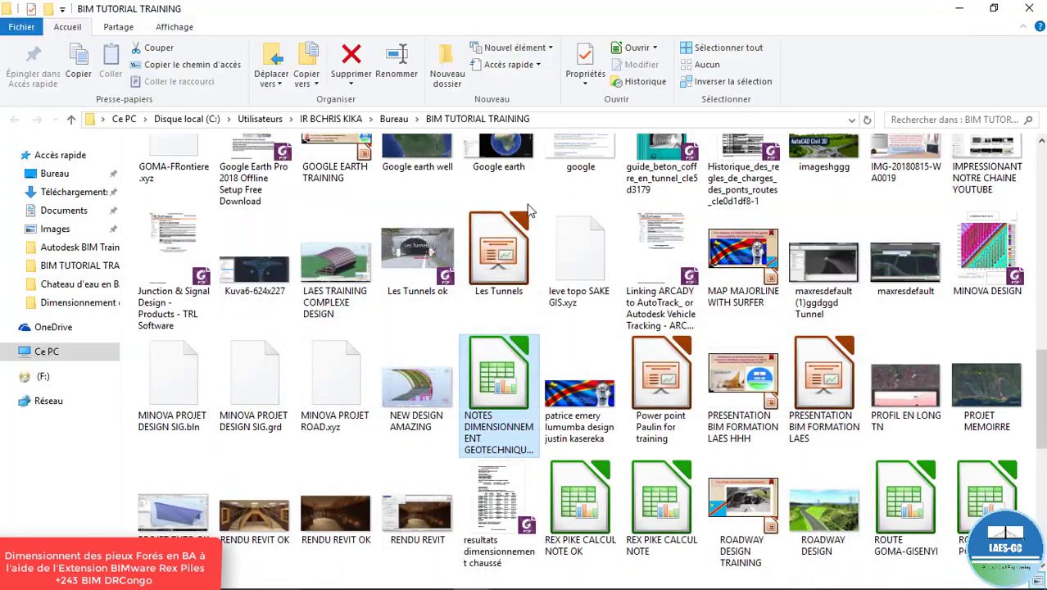
- Switch to Robot's NOTES DE CALCUL PIEUX FOREE window and close it to return to the column design view
key("alt+Tab")
key("alt+Tab")
key("alt+Tab")
key("alt+Tab")
key("alt+Tab")
key("alt+Tab")
key("alt+Tab")
key("alt+Tab")
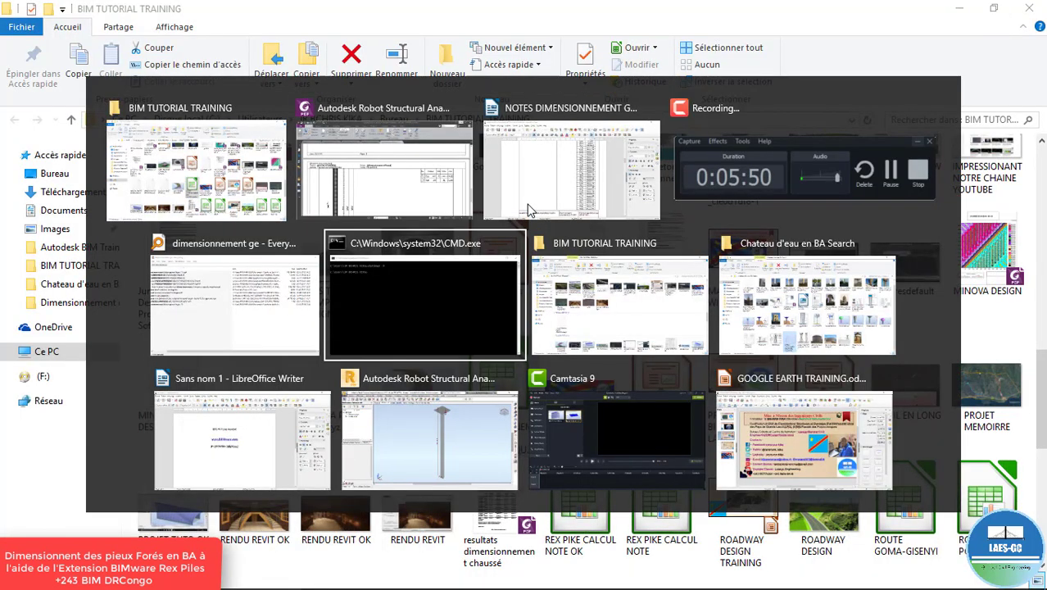
key("alt+Tab")
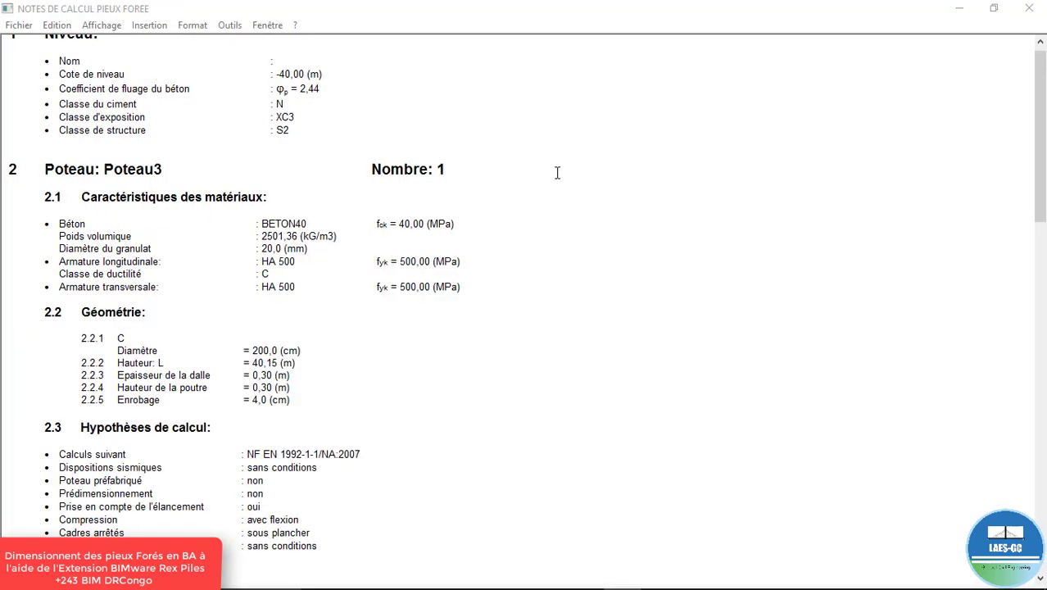
left_click(1030, 9)
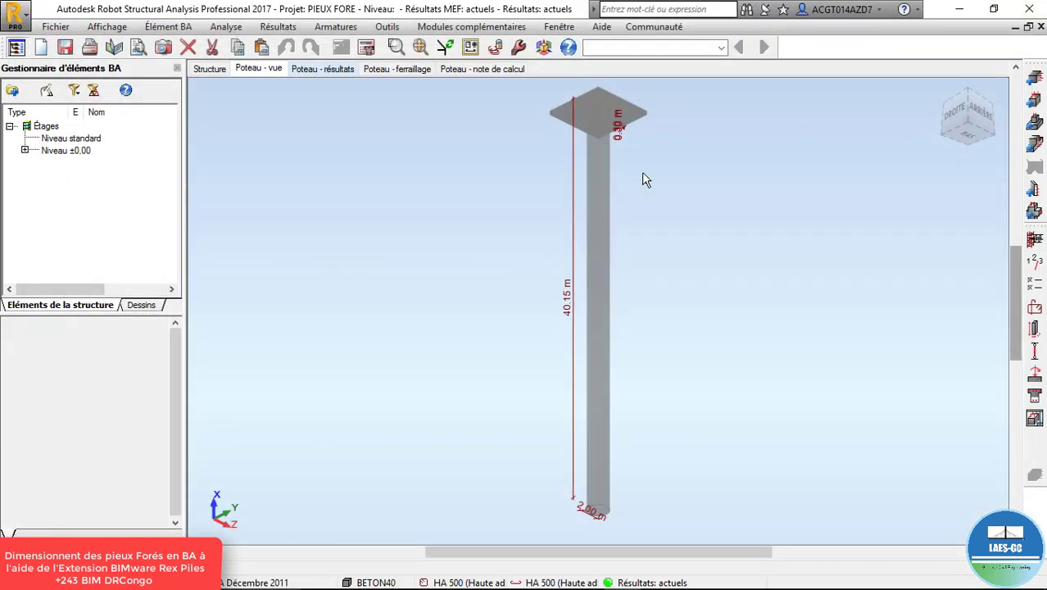
- Switch to the Géométrie layout, clear the pile selection and inspect the pile group with its slab from several 3D angles
left_click(721, 48)
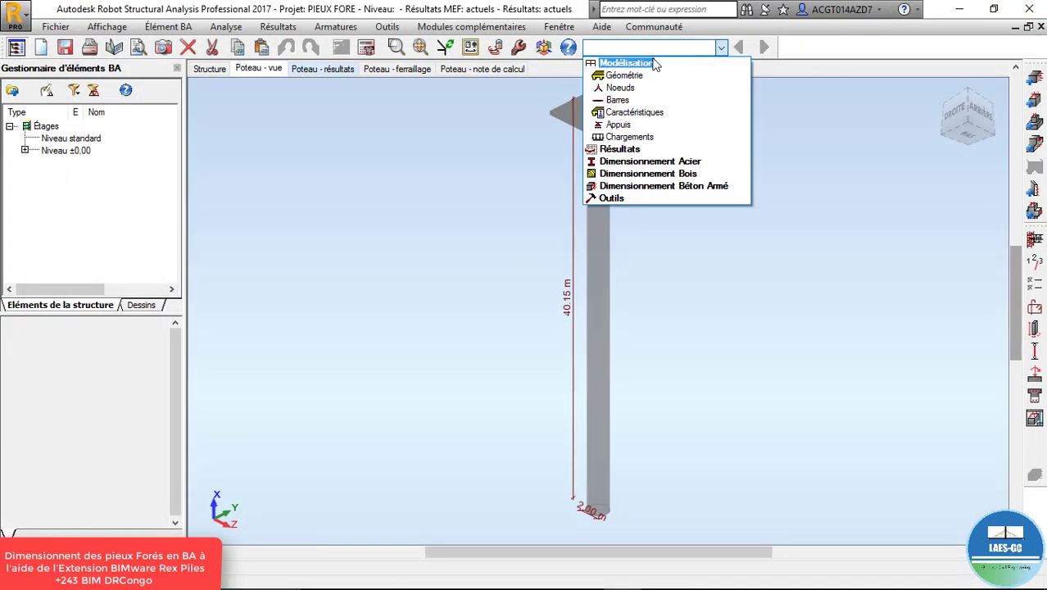
left_click(639, 76)
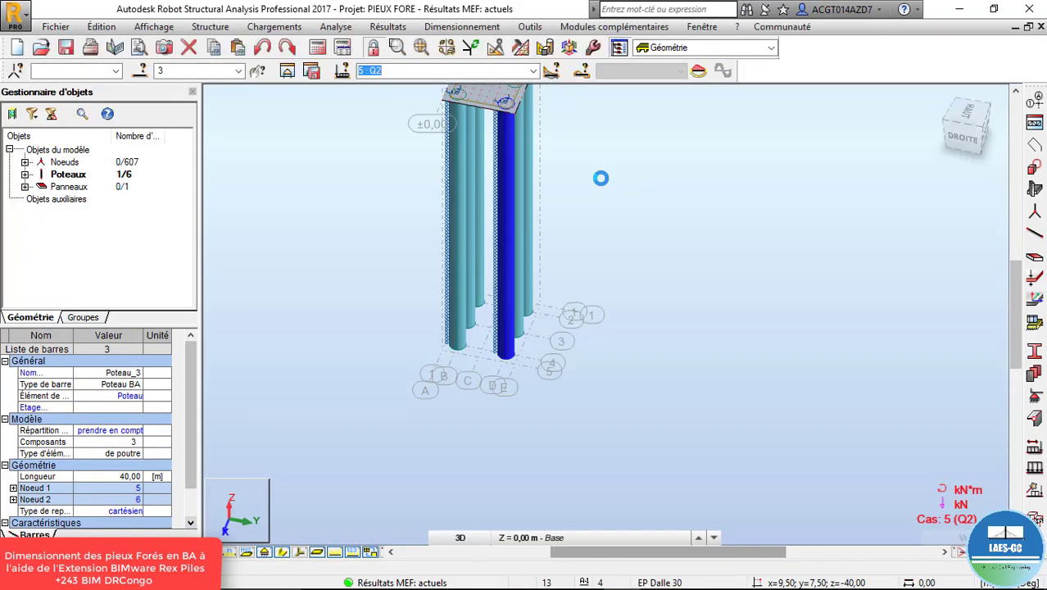
left_click(603, 276)
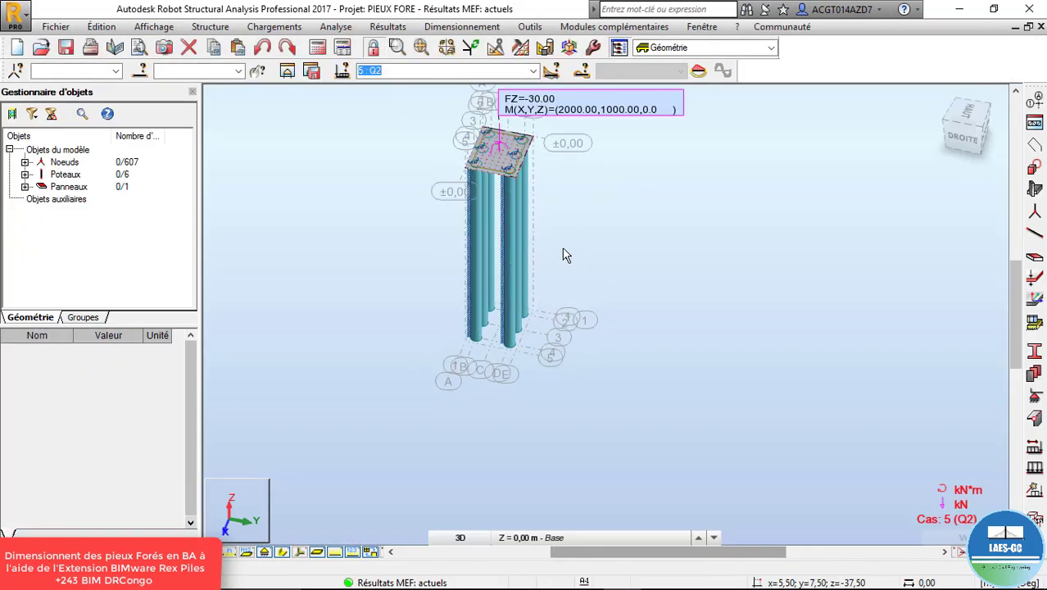
right_click(492, 198)
left_click(524, 257)
left_click_drag(524, 257, 585, 127)
scroll(585, 127, "up", 4)
left_click_drag(515, 128, 557, 159)
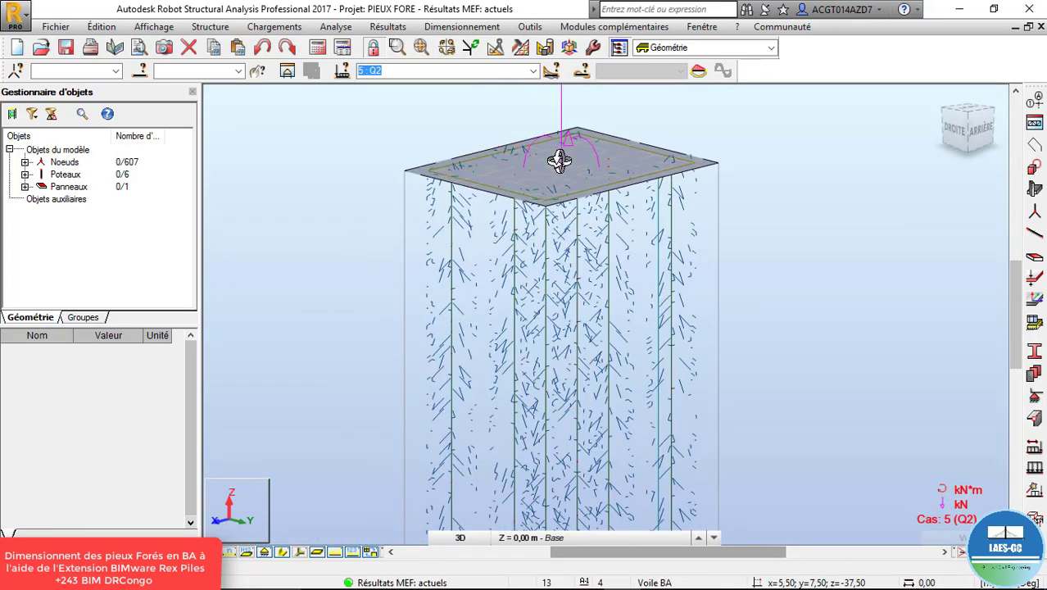
left_click_drag(378, 193, 367, 168)
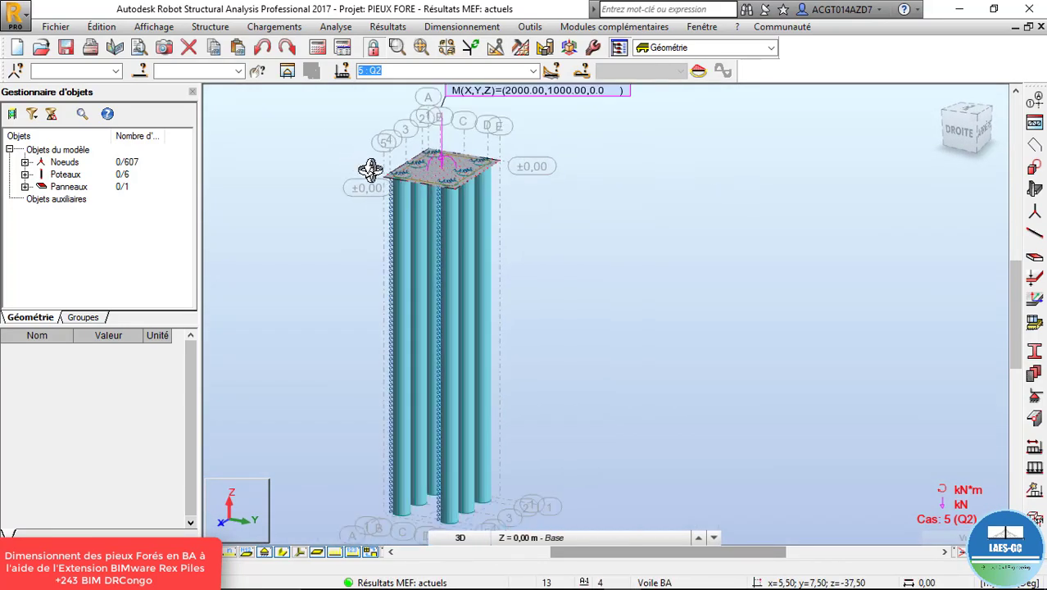